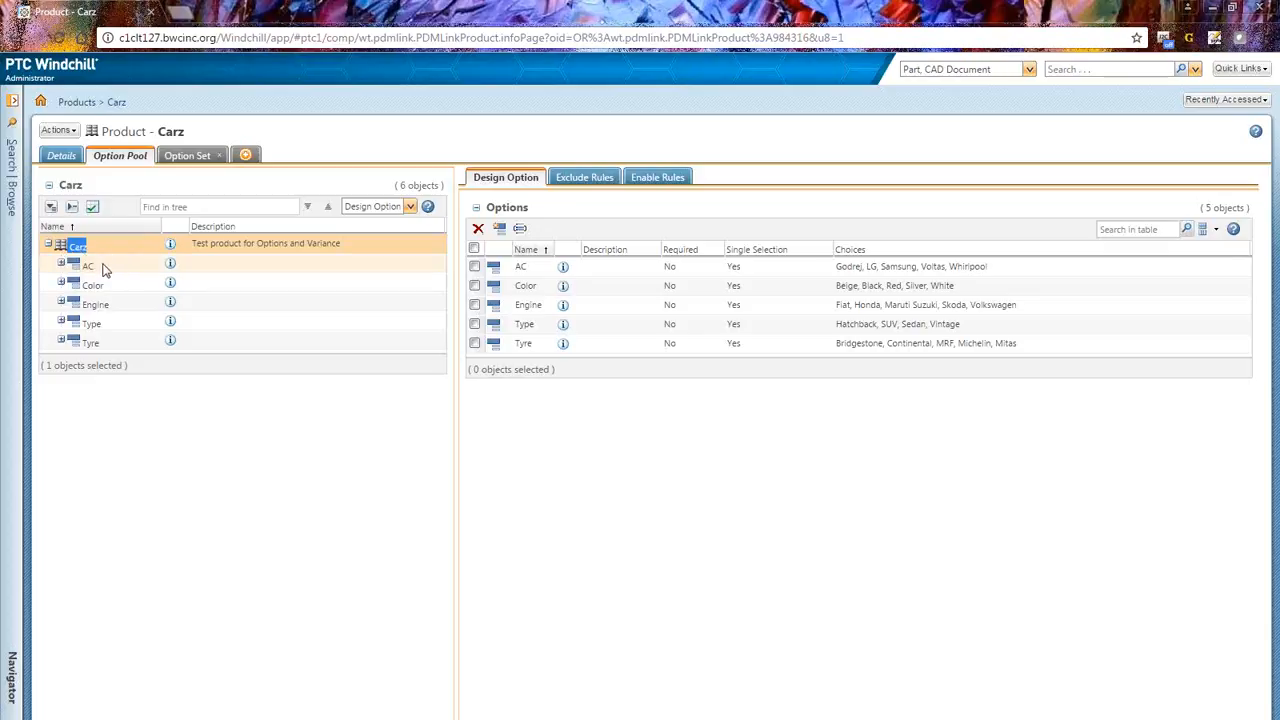
Step: Review the attributes of each option in the Carz option pool: AC, Color, Engine and Tyre
click(100, 267)
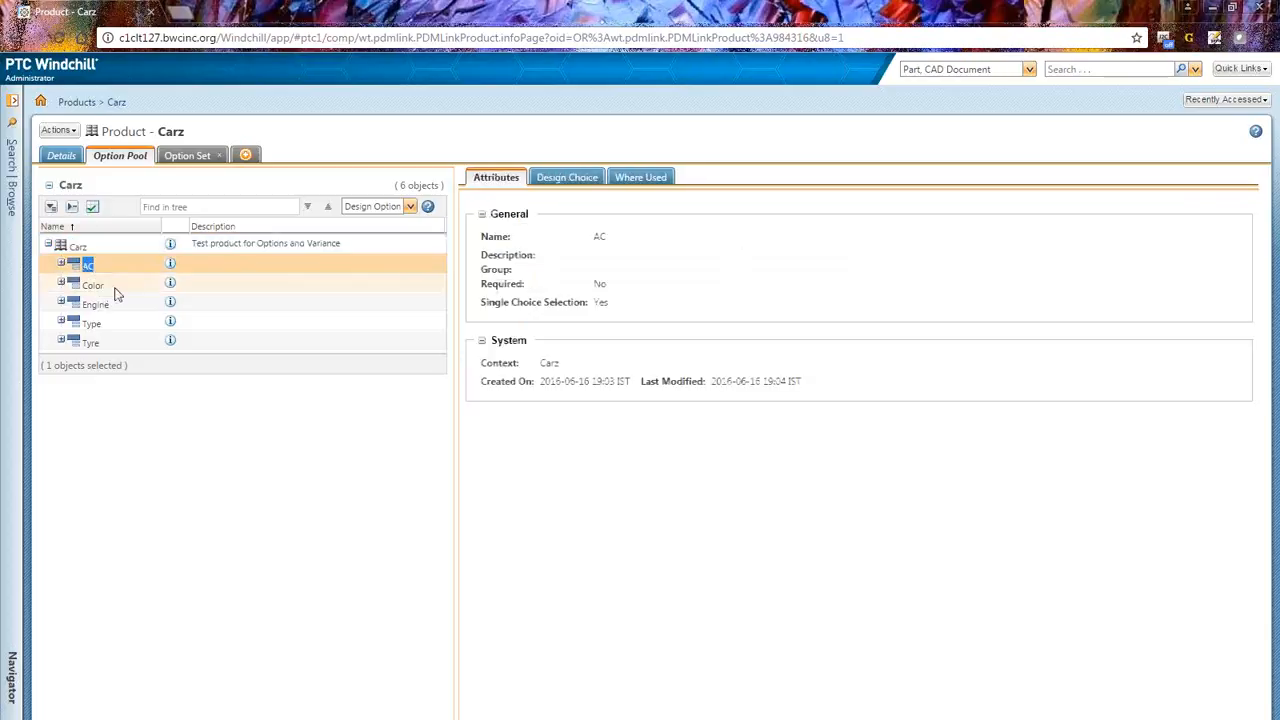
click(95, 286)
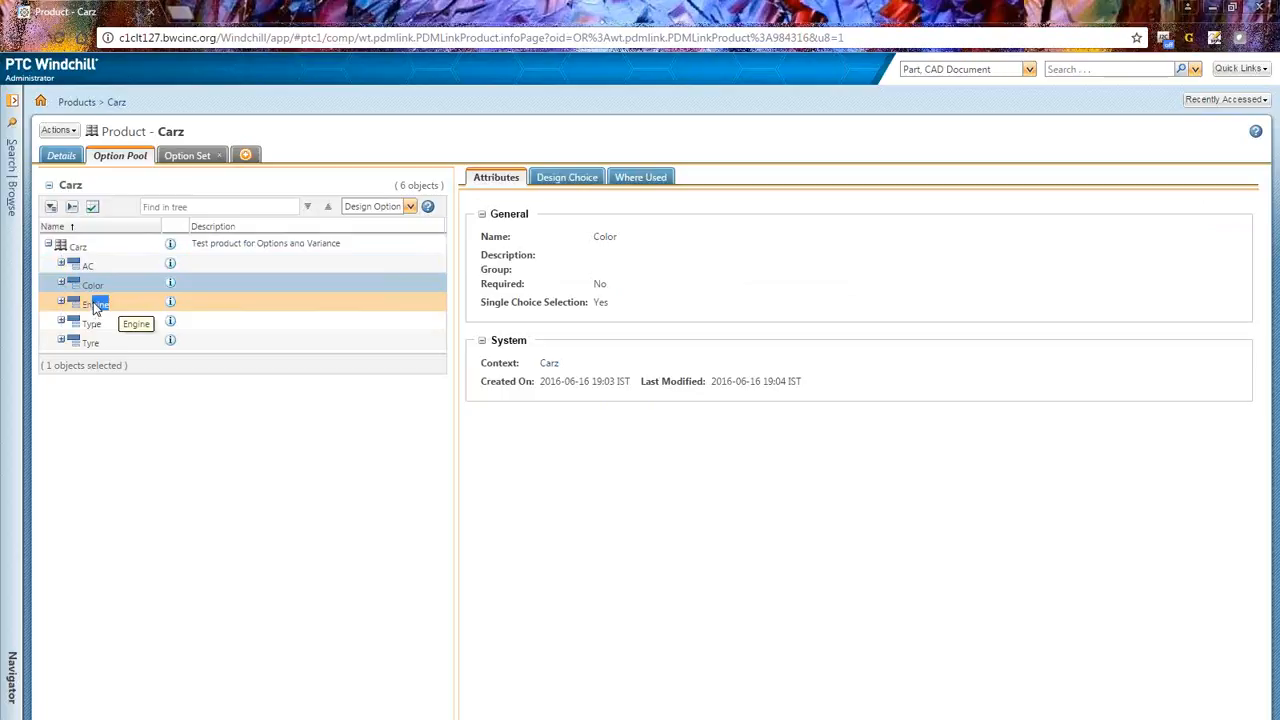
click(96, 304)
click(95, 343)
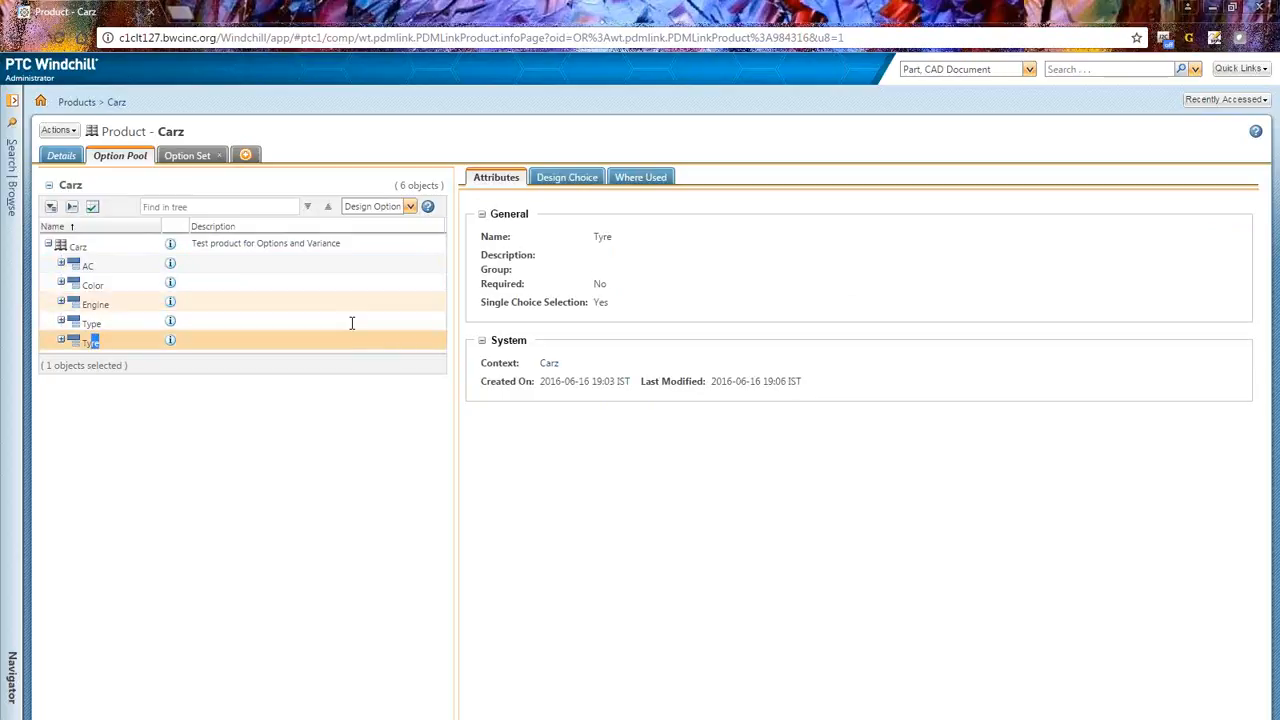
click(140, 265)
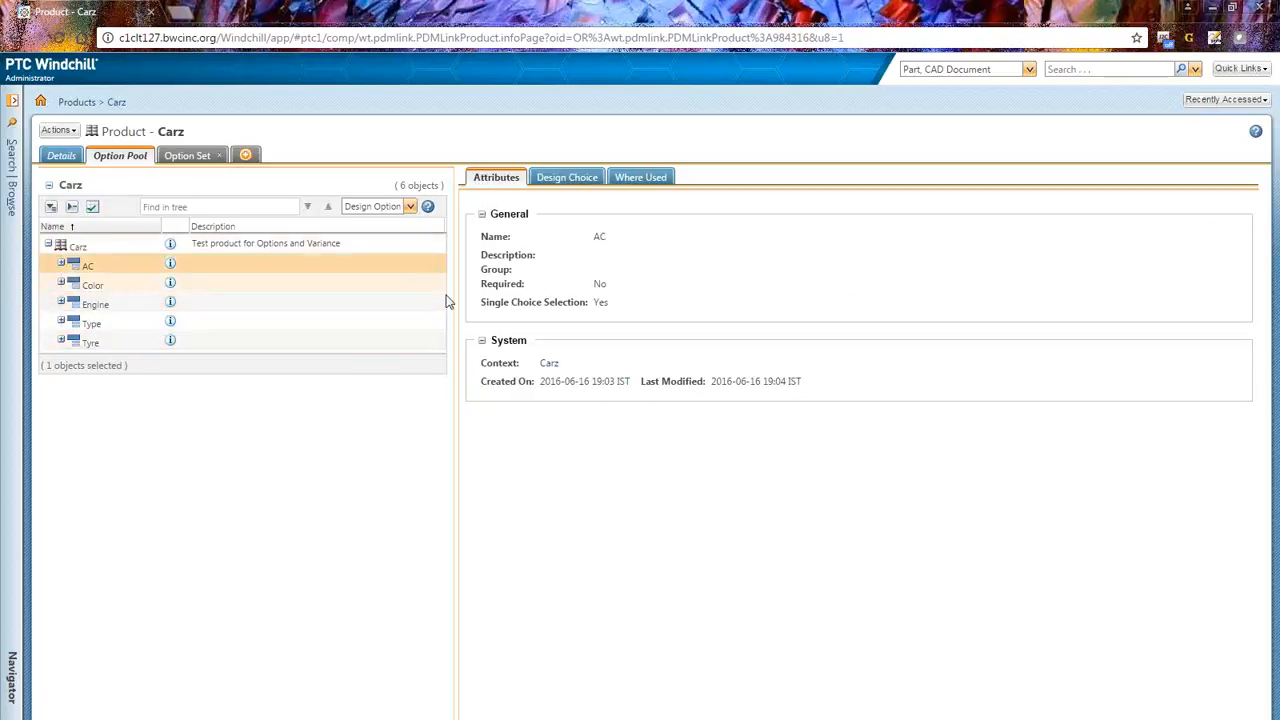
drag(488, 237, 587, 250)
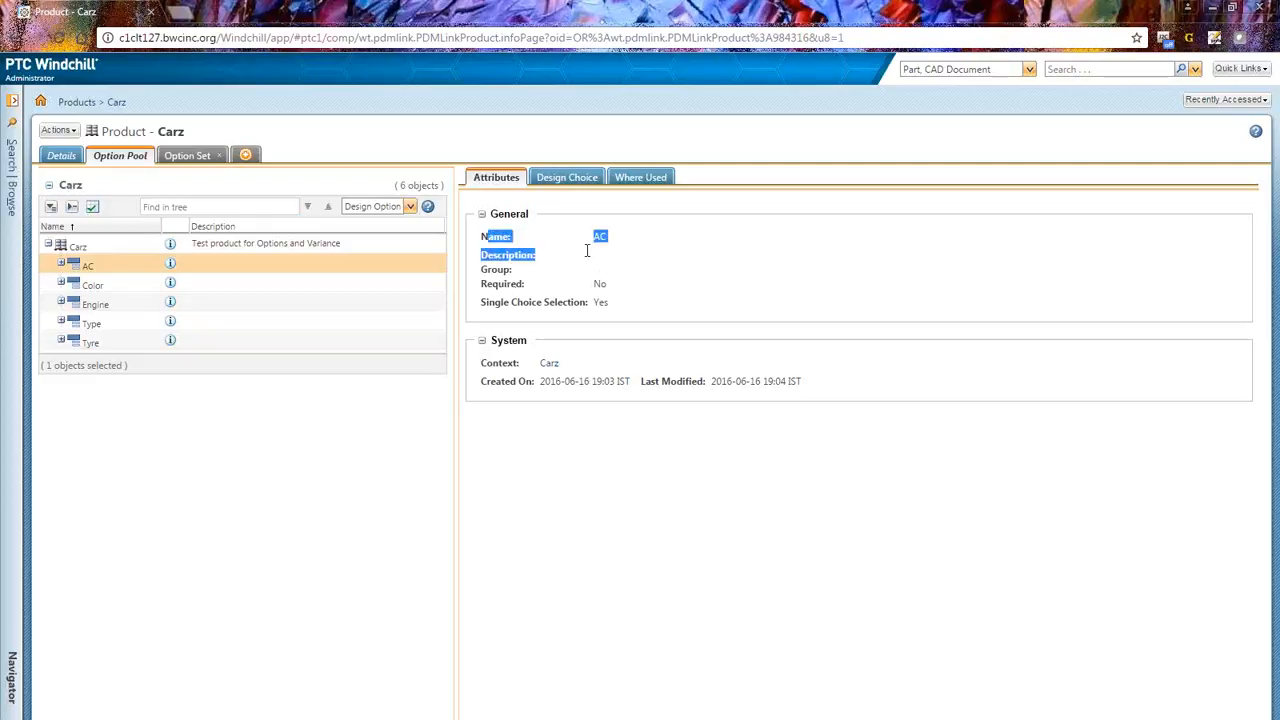
click(544, 282)
drag(488, 256, 543, 294)
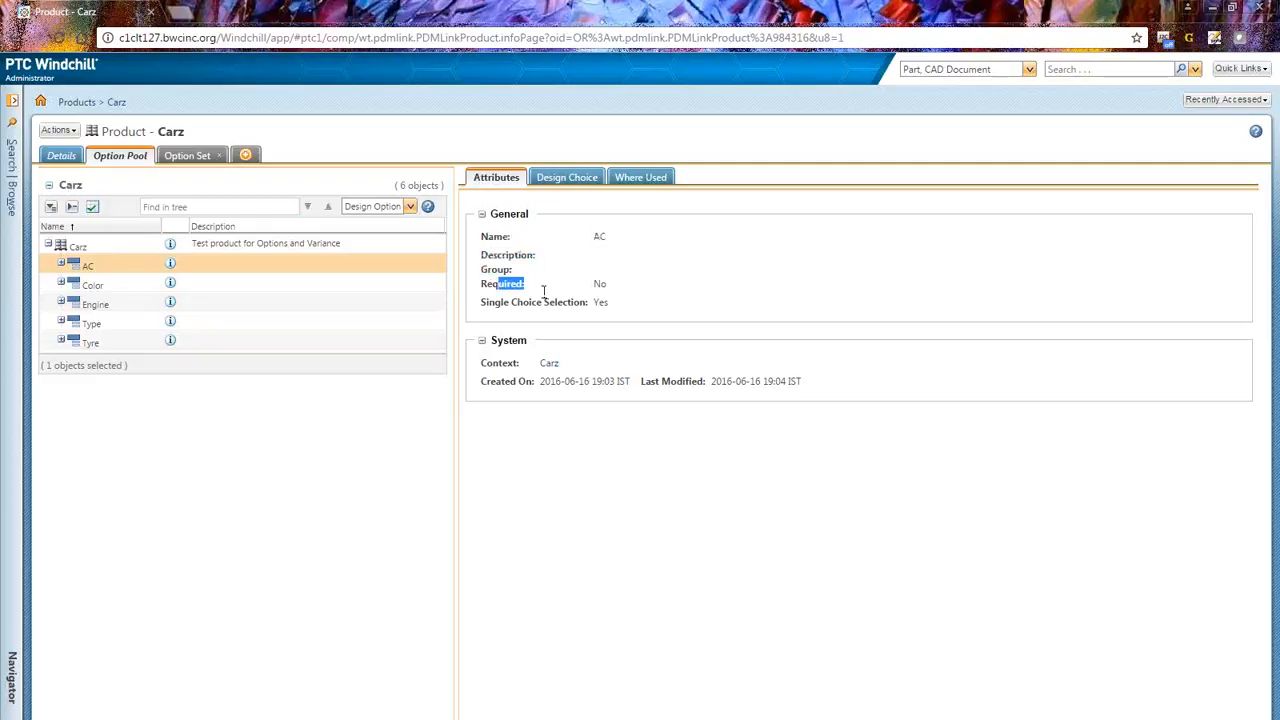
Step: Expand the AC, Color and Engine options in the tree and view their design choices
click(58, 263)
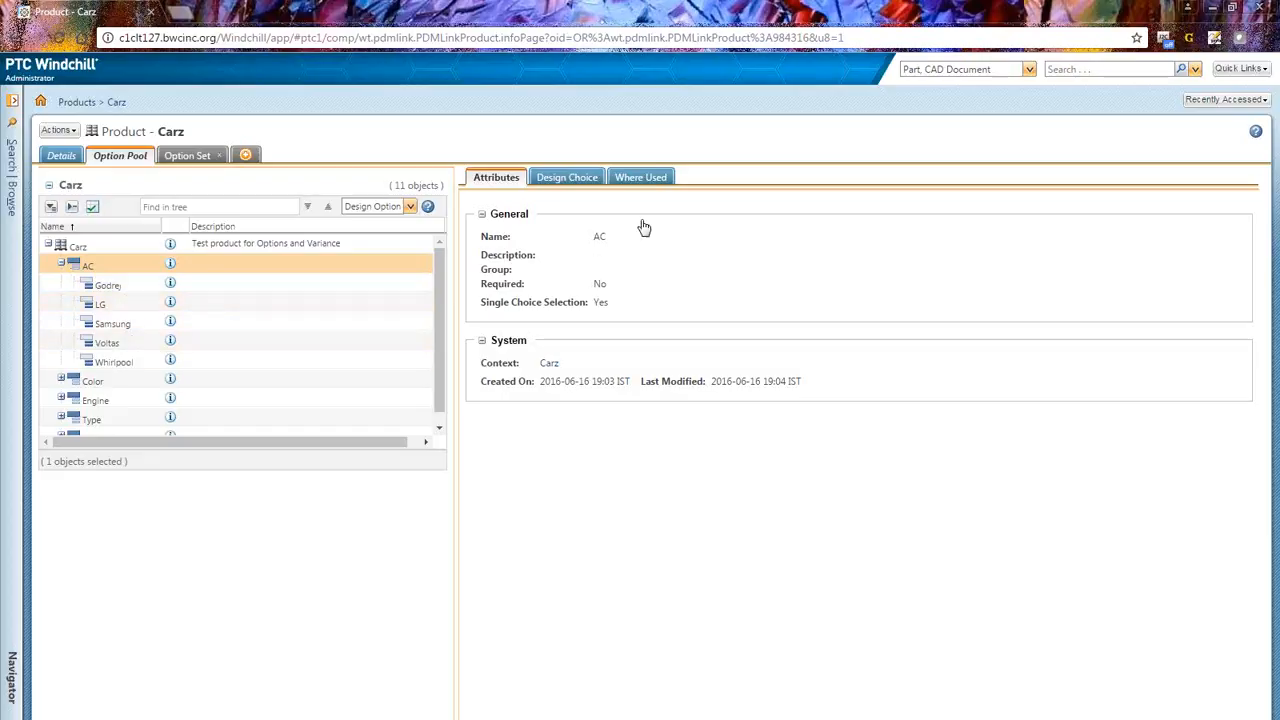
click(564, 179)
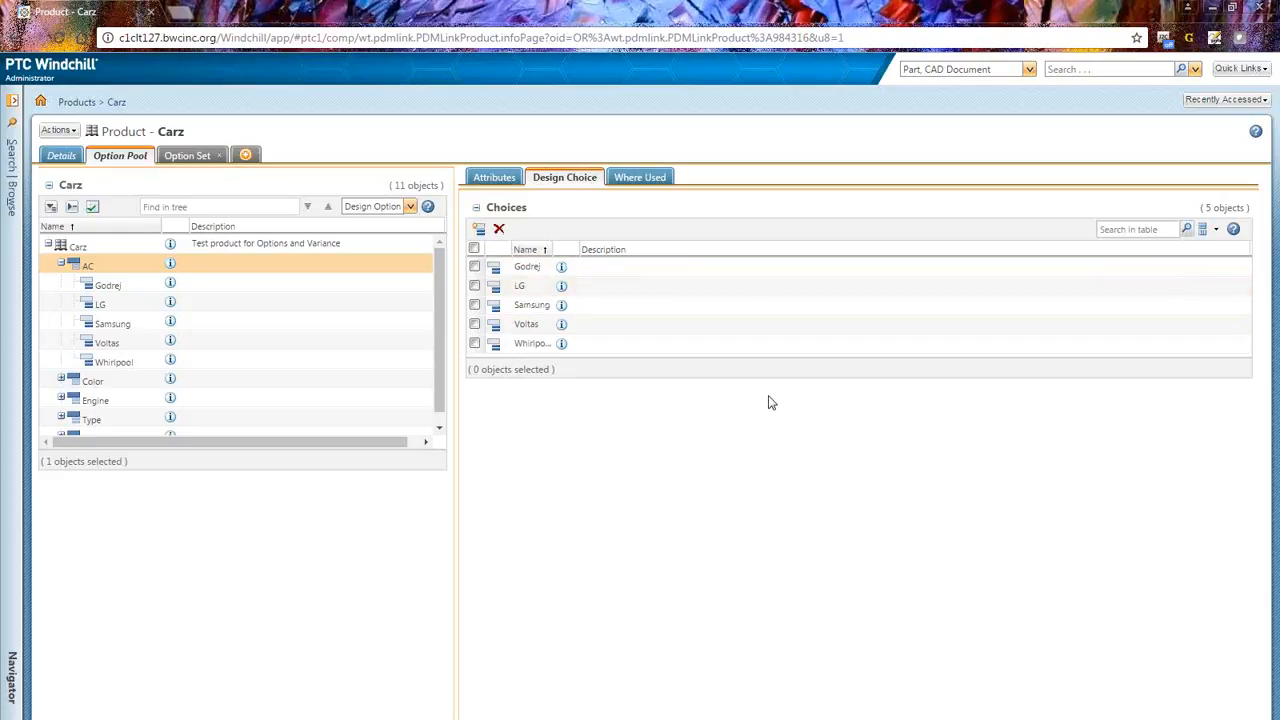
click(61, 378)
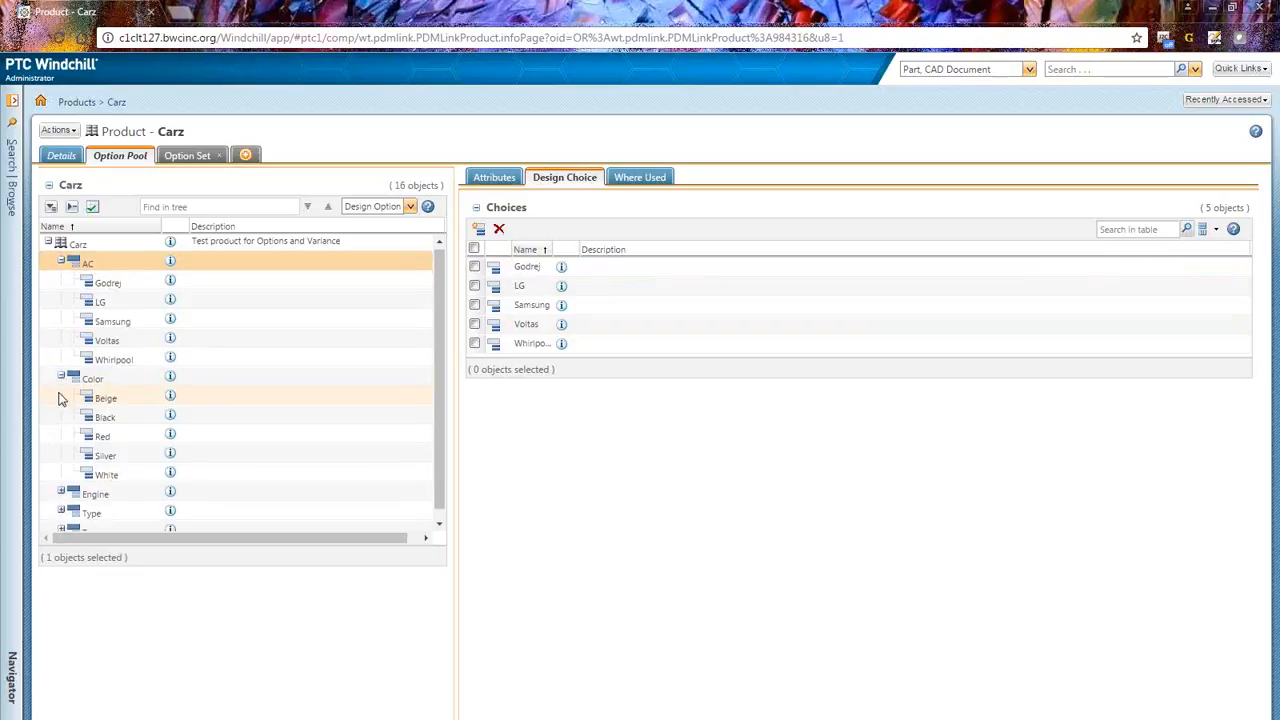
scroll(58, 397, down, 1)
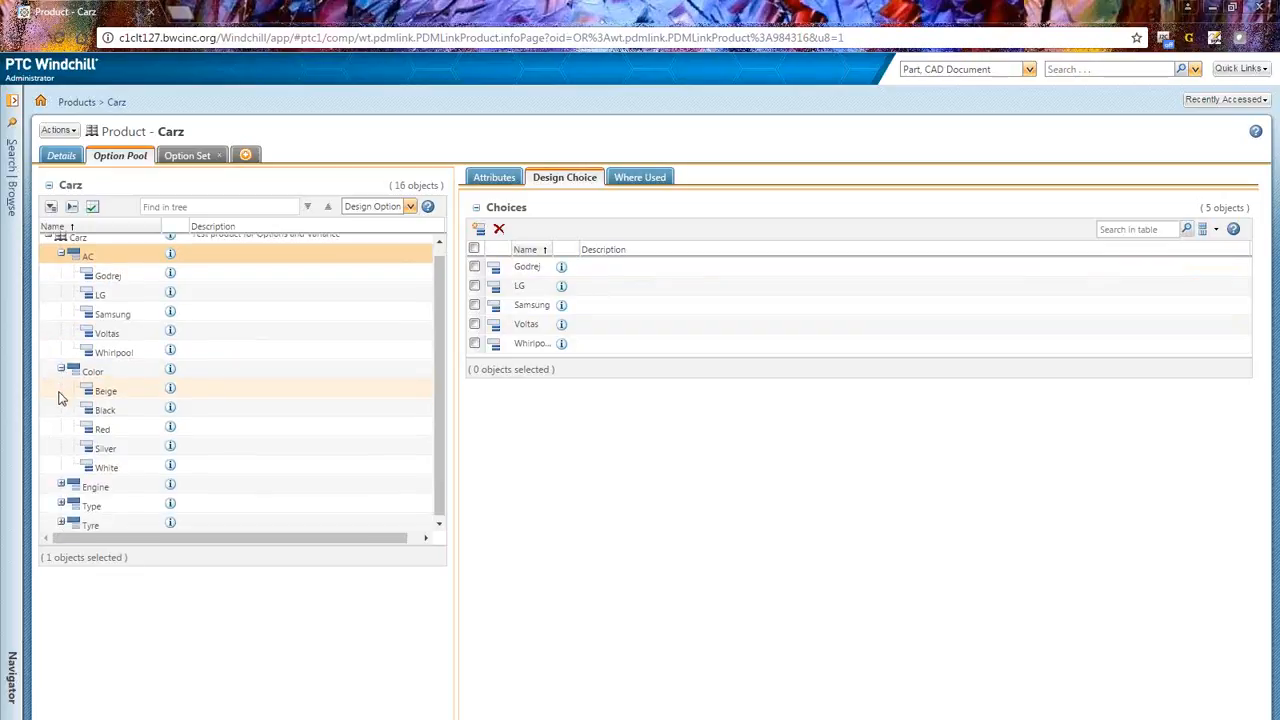
scroll(62, 398, down, 1)
click(61, 483)
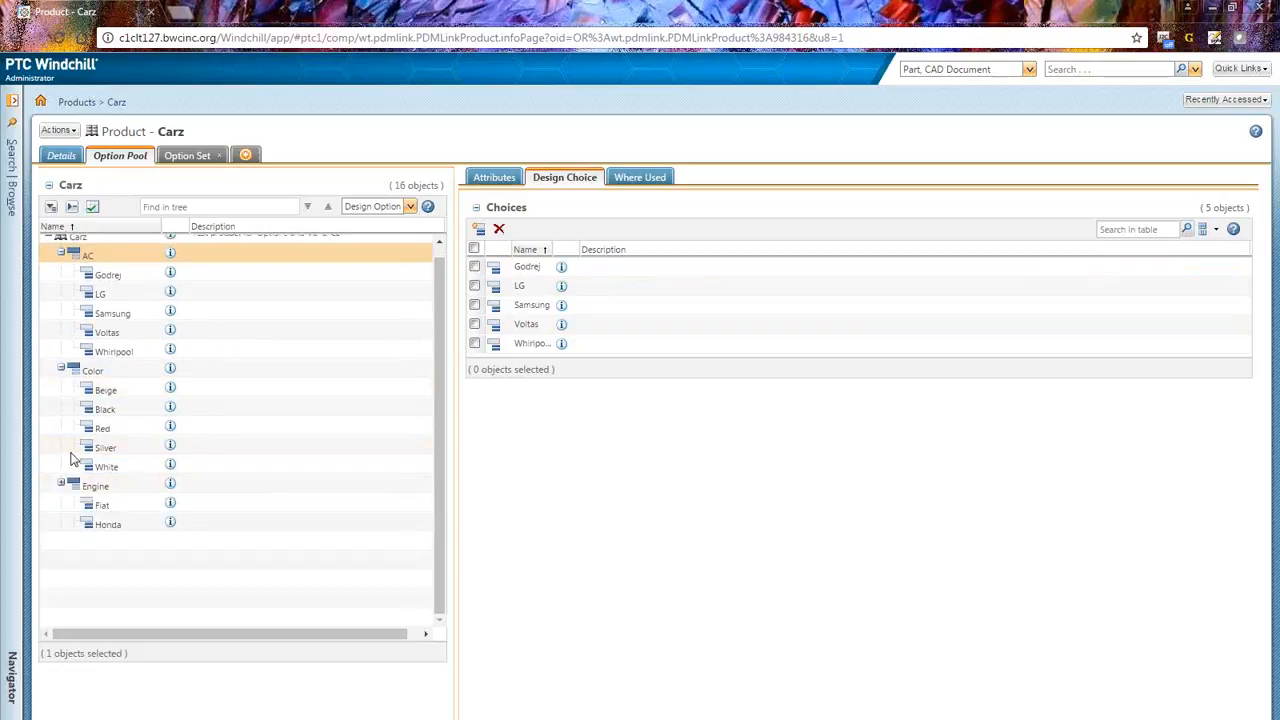
Step: Open Suzuki_Swift_Option_Set from the product's option sets and view its structure
click(190, 155)
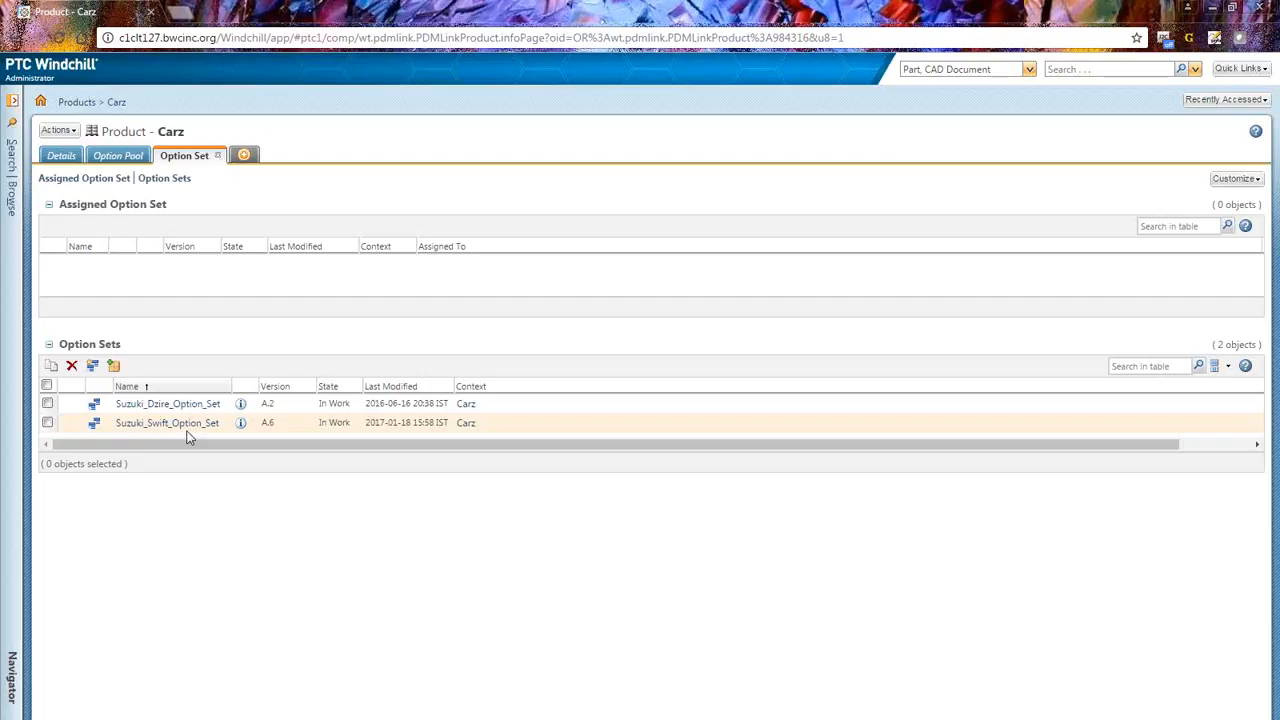
click(242, 424)
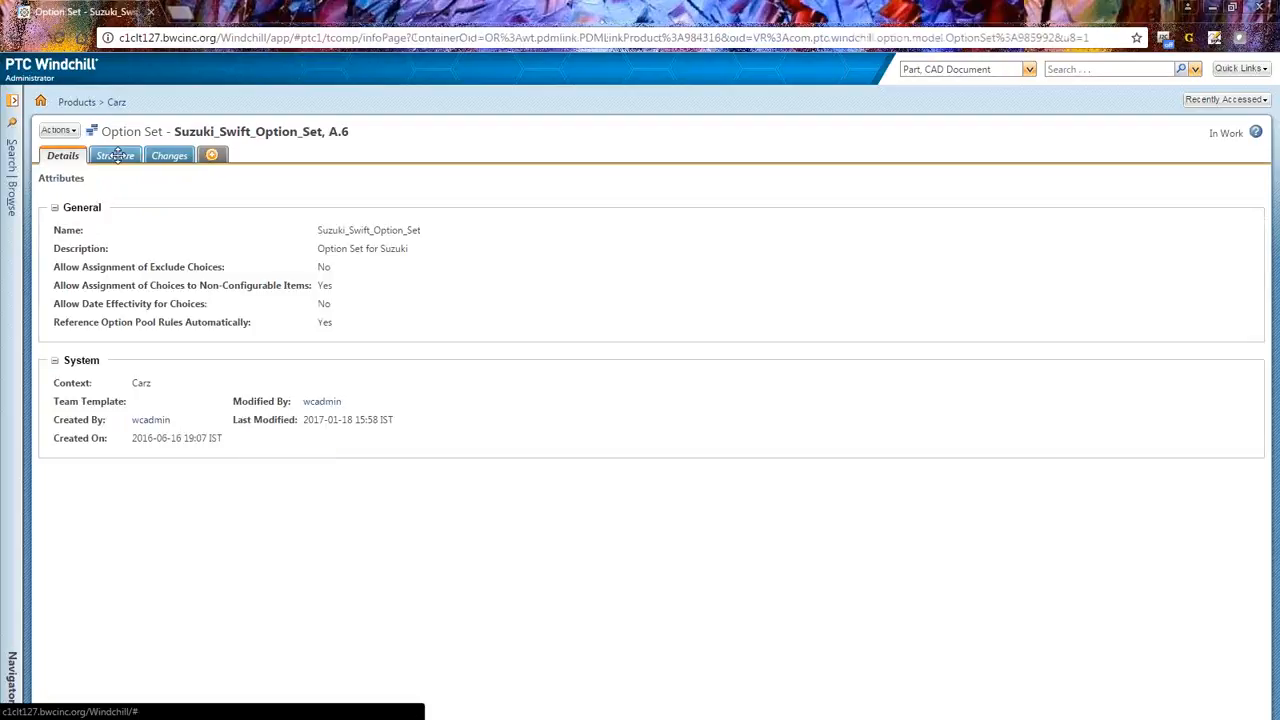
click(114, 155)
click(48, 248)
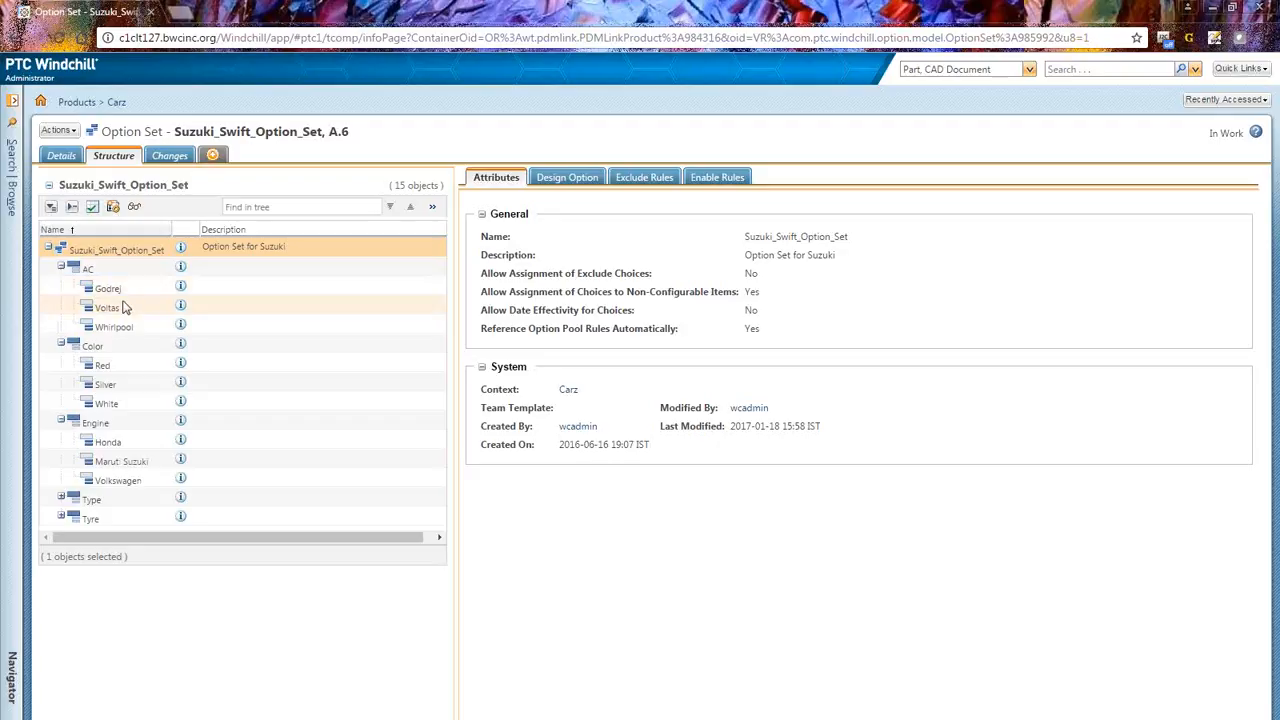
Step: Examine the option set's exclude rules and enable rules
click(648, 177)
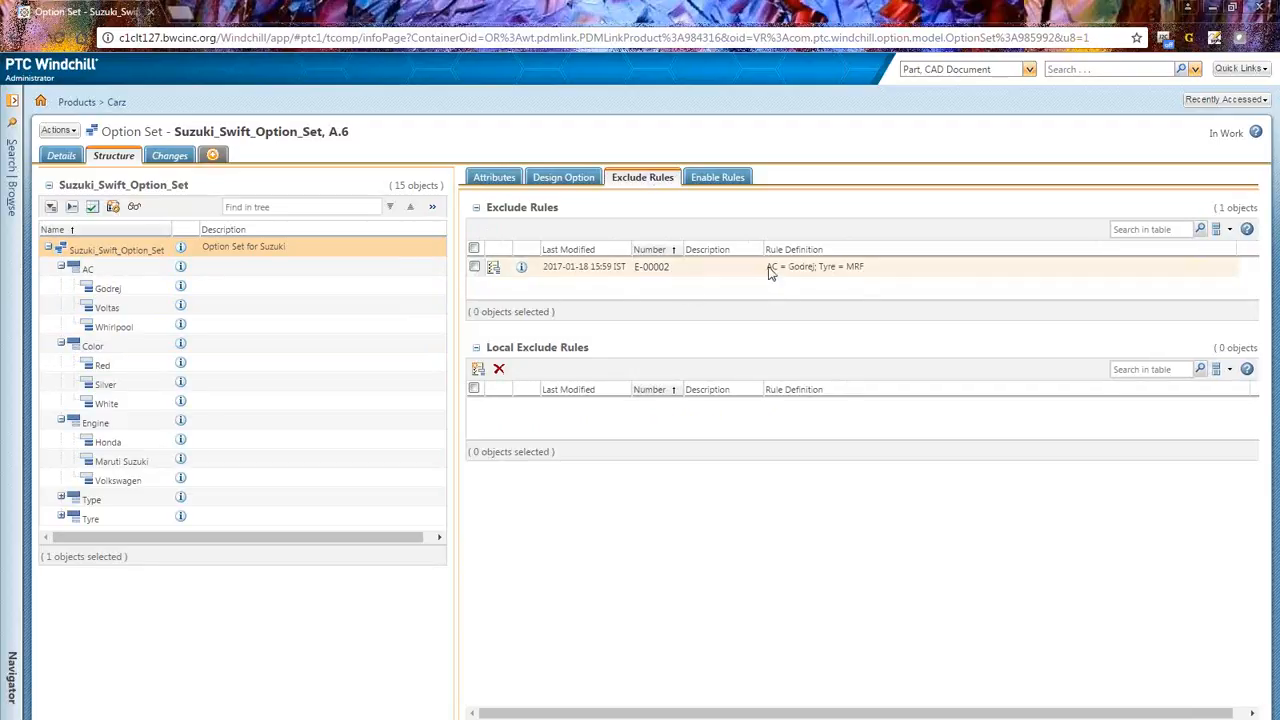
drag(767, 267, 879, 272)
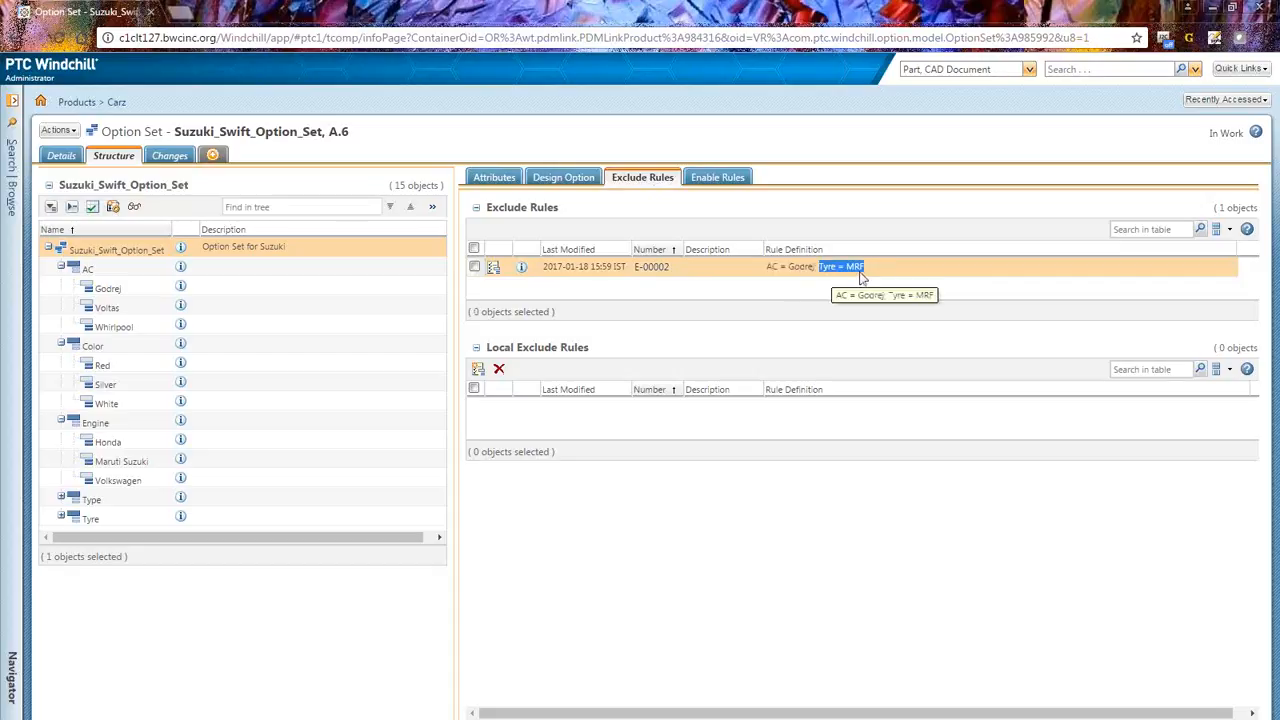
click(720, 179)
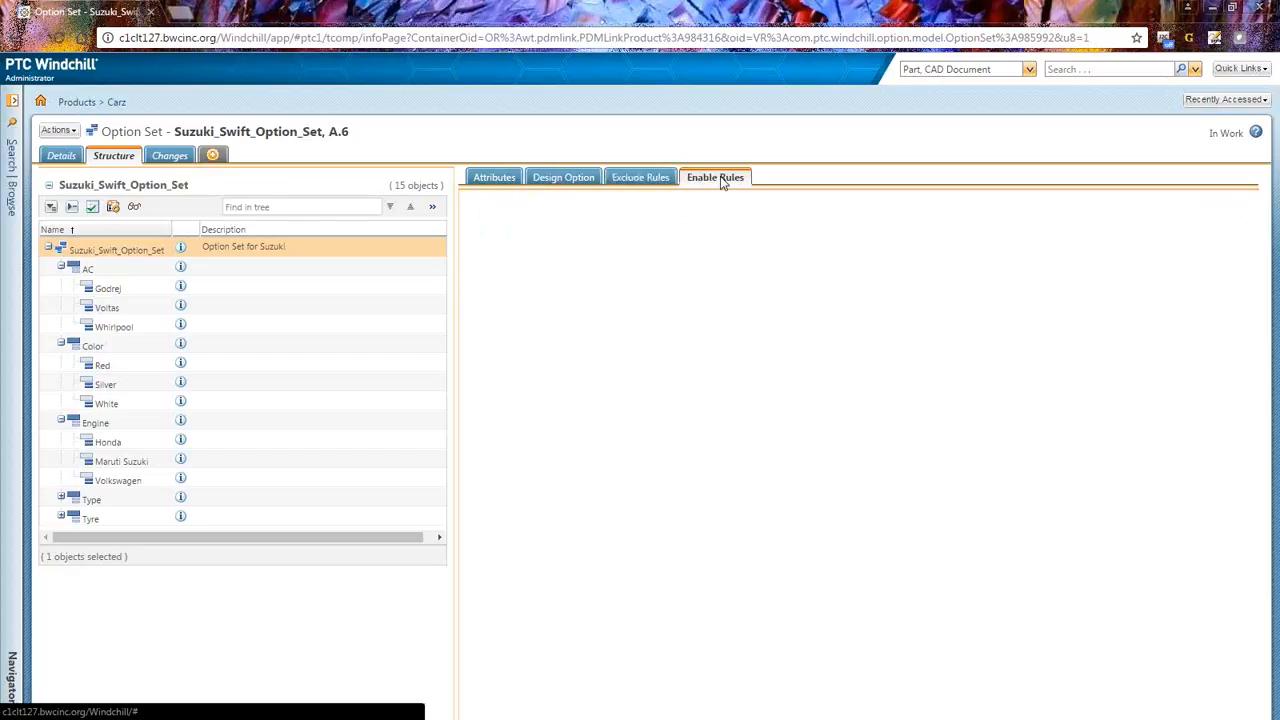
click(650, 179)
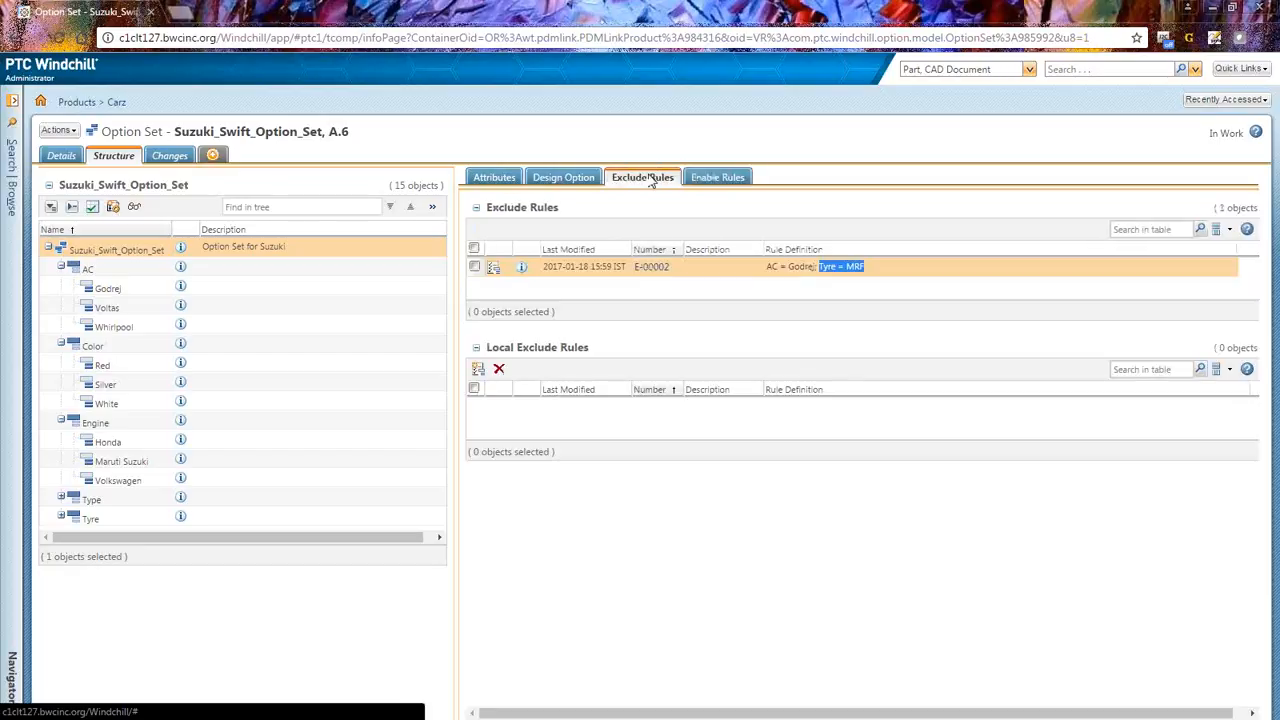
click(718, 178)
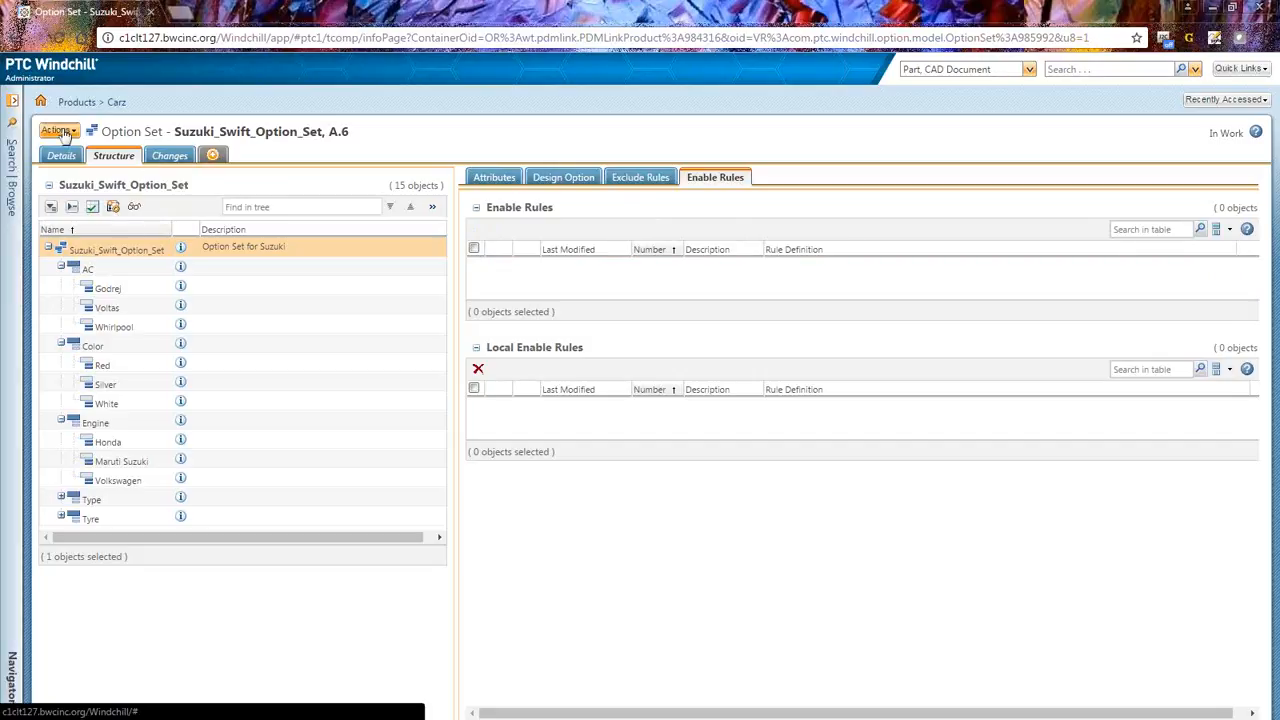
Step: Open the Carz product's folders and browse into the AC folder
click(11, 101)
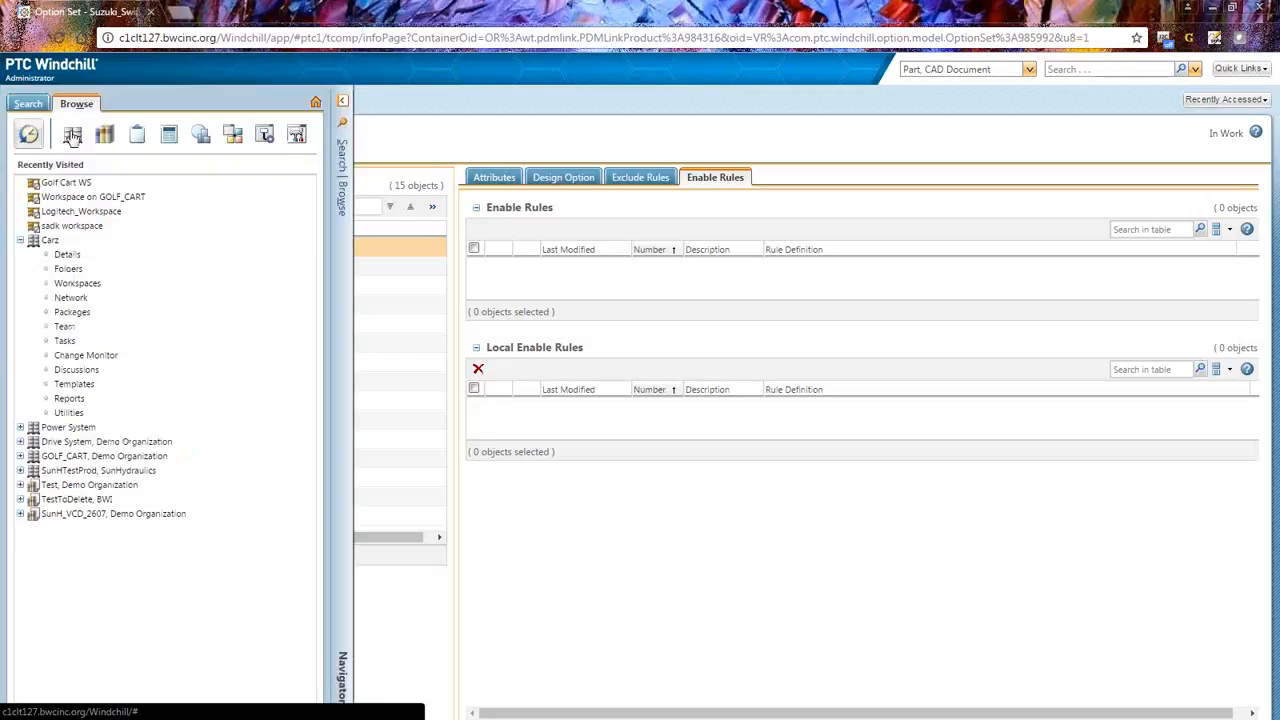
click(68, 270)
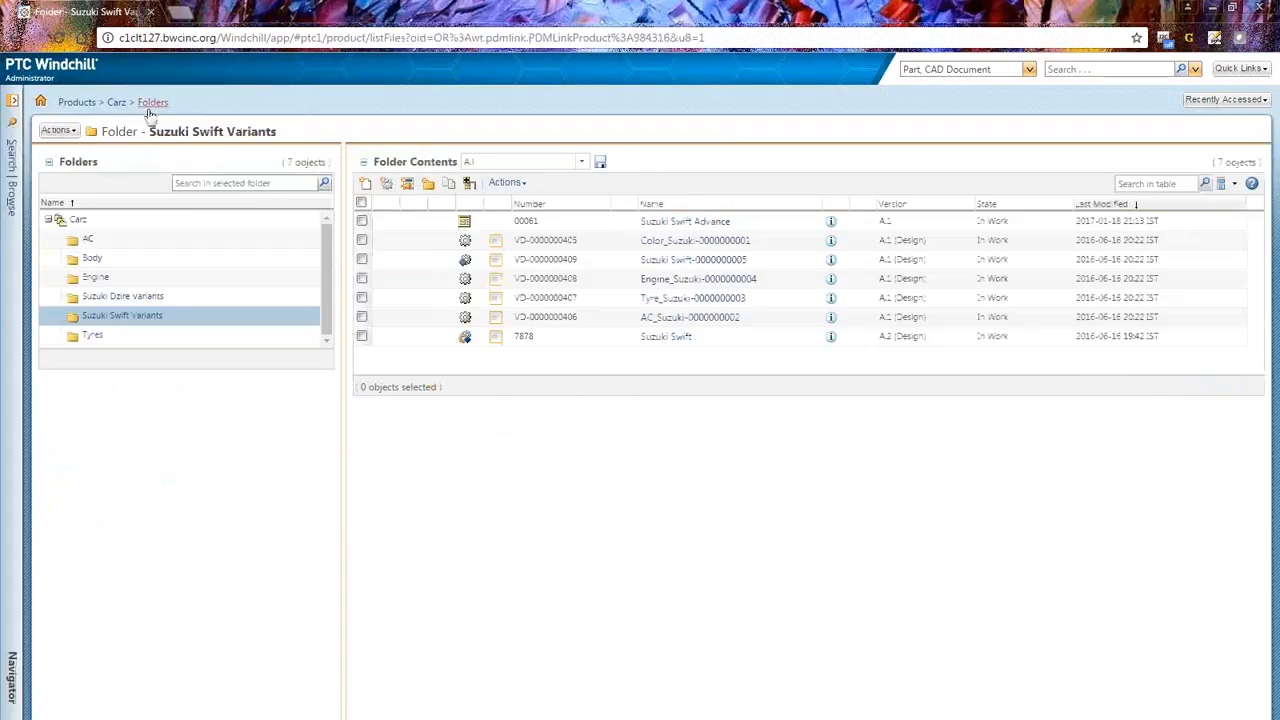
click(117, 103)
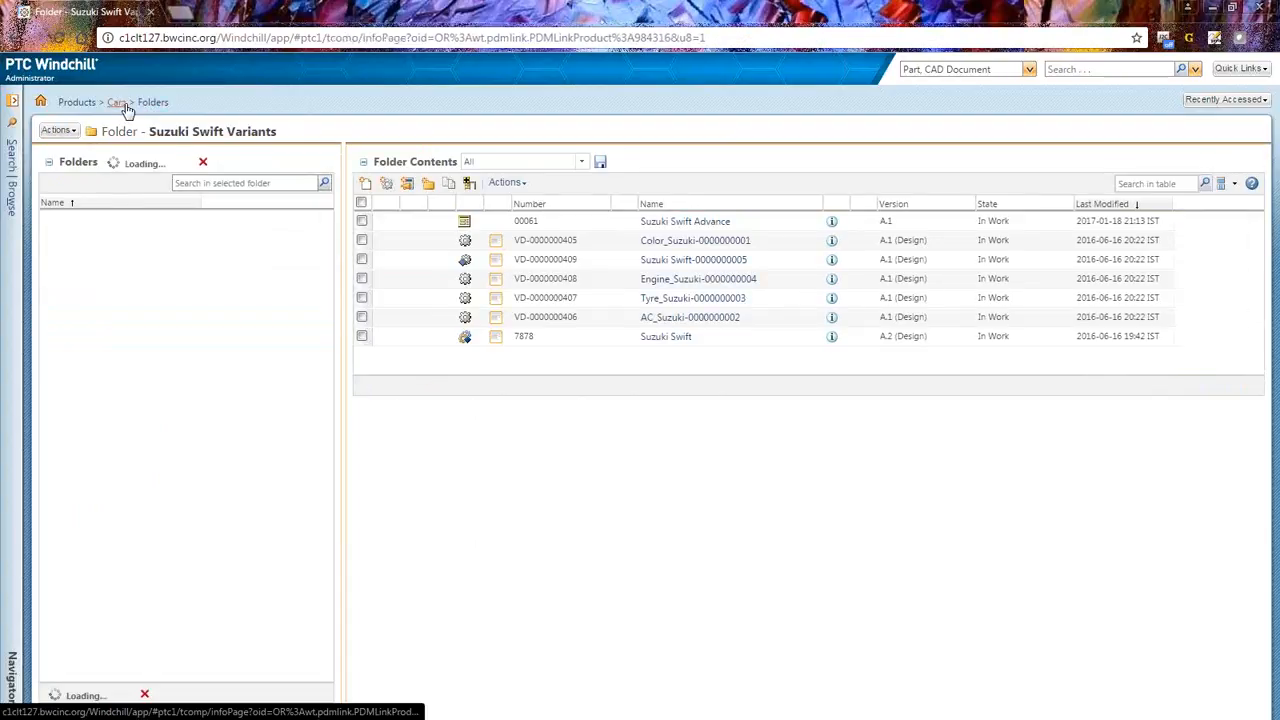
click(88, 242)
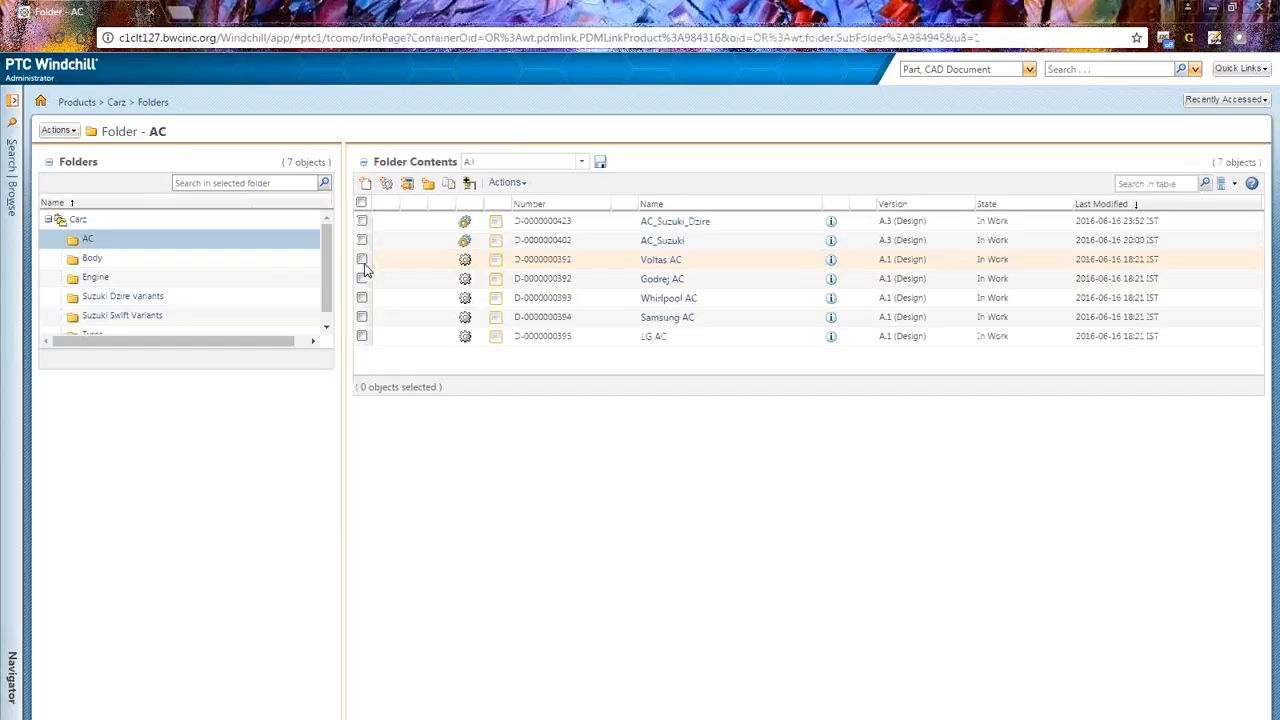
click(362, 260)
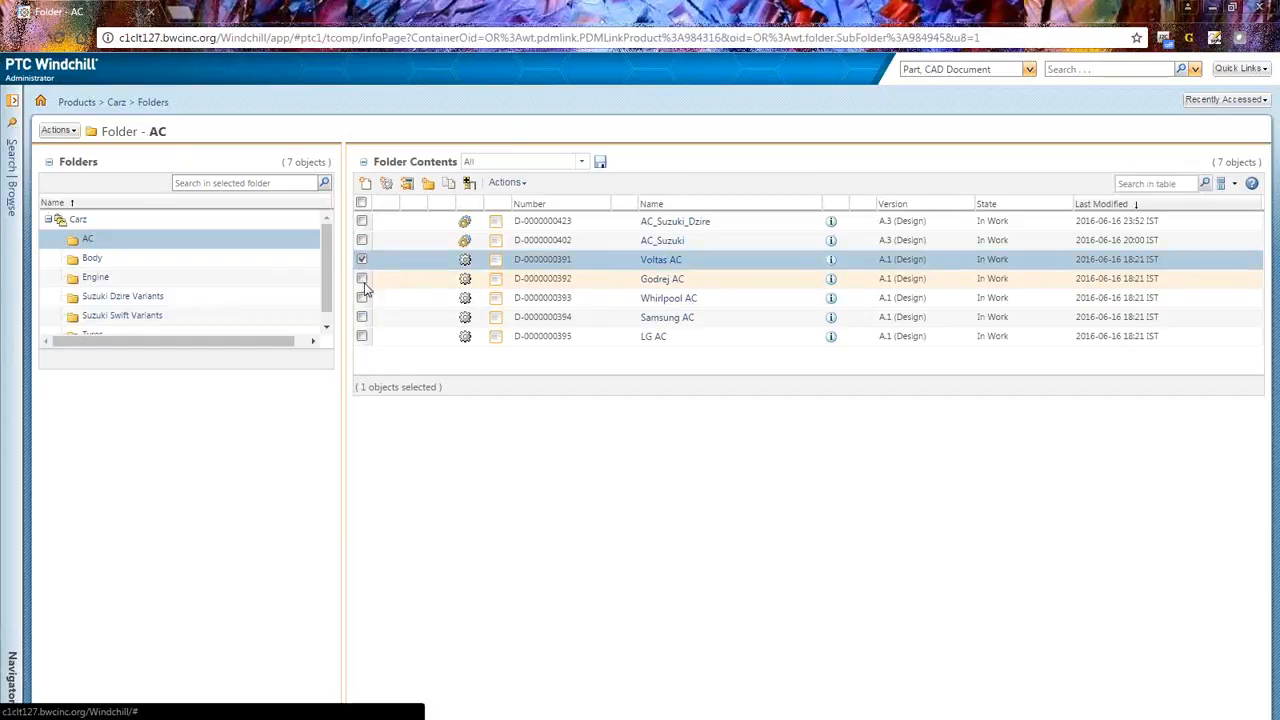
click(364, 281)
click(363, 284)
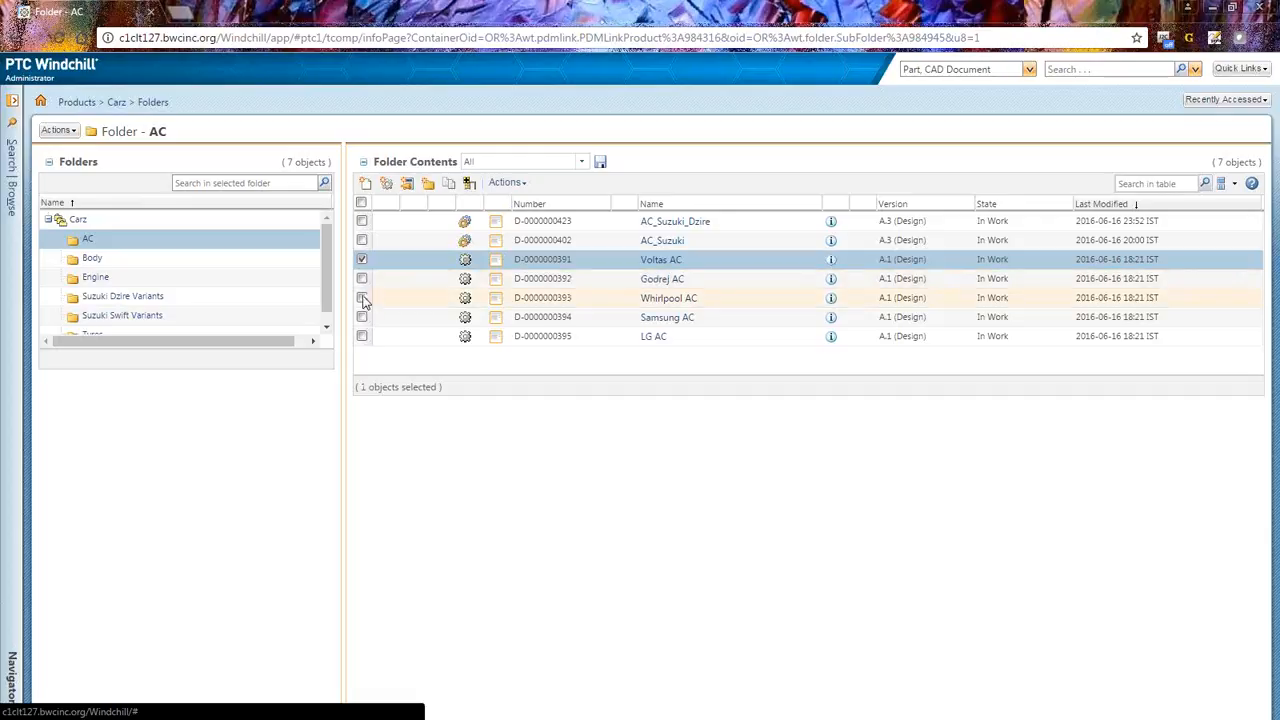
click(362, 298)
click(362, 260)
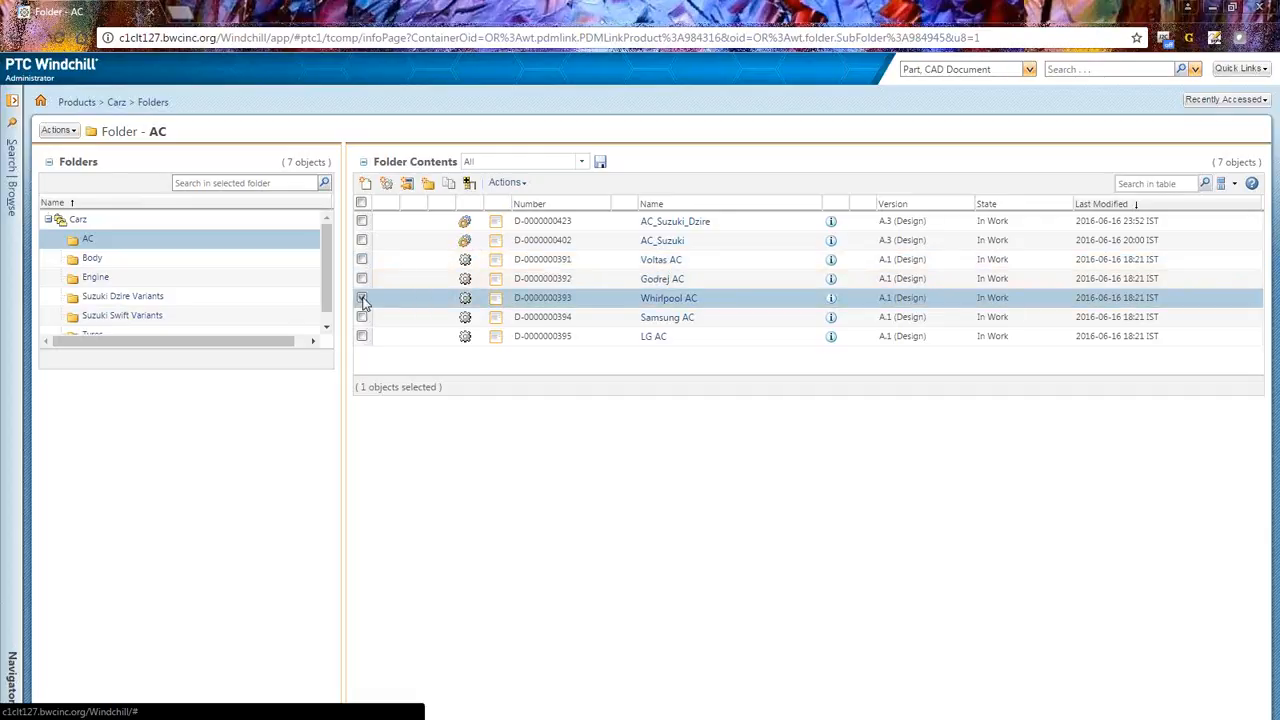
click(362, 298)
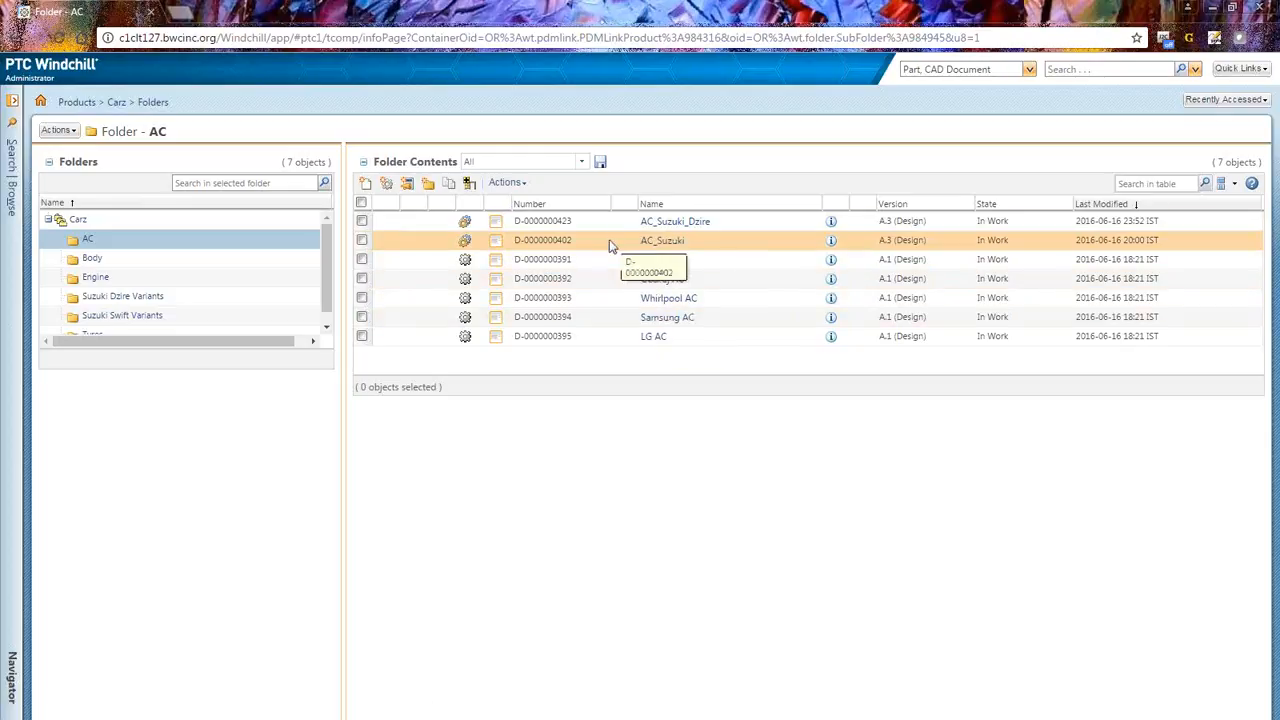
Step: Browse the Body, Engine and Suzuki Swift Variants folders to review their parts
click(91, 262)
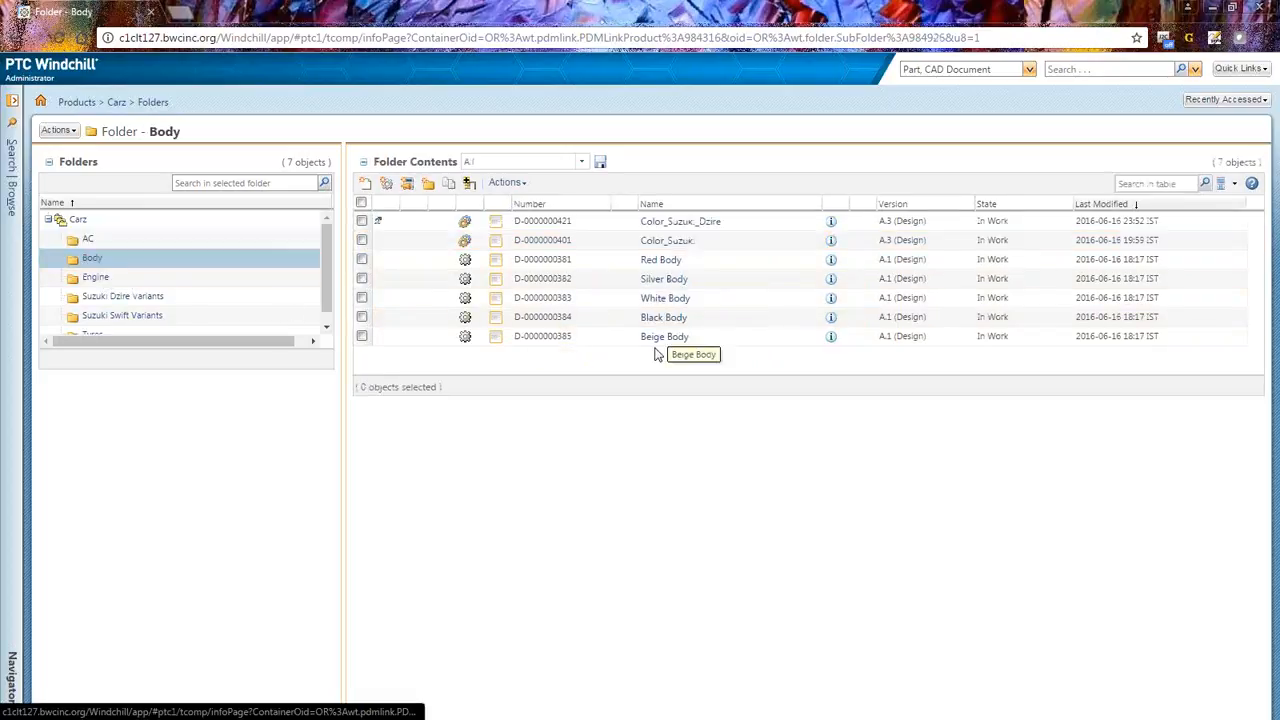
click(96, 279)
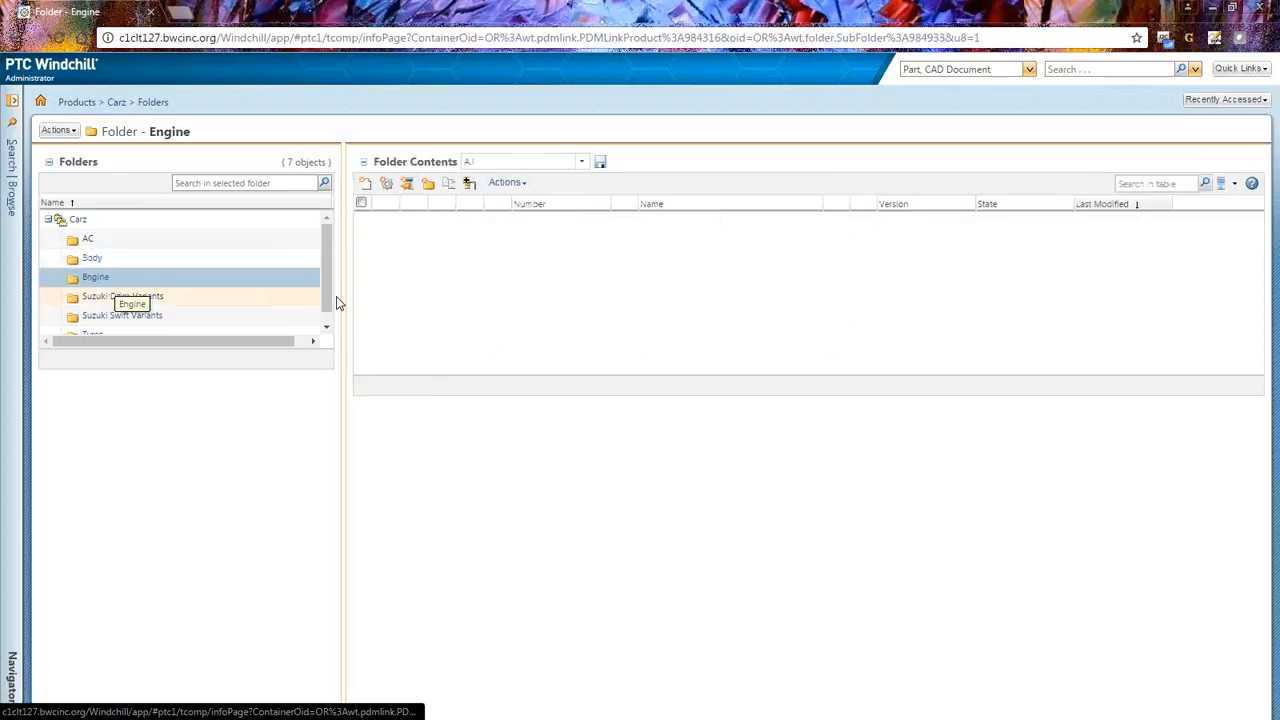
scroll(148, 318, down, 1)
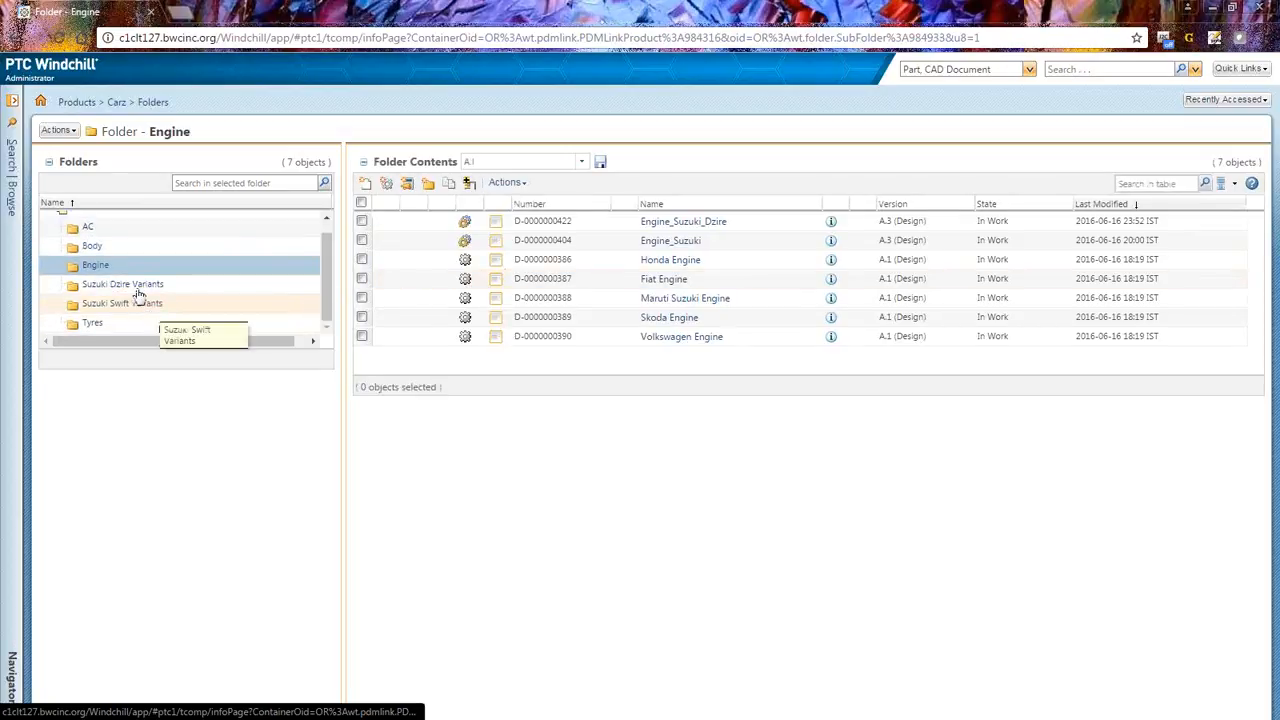
click(122, 304)
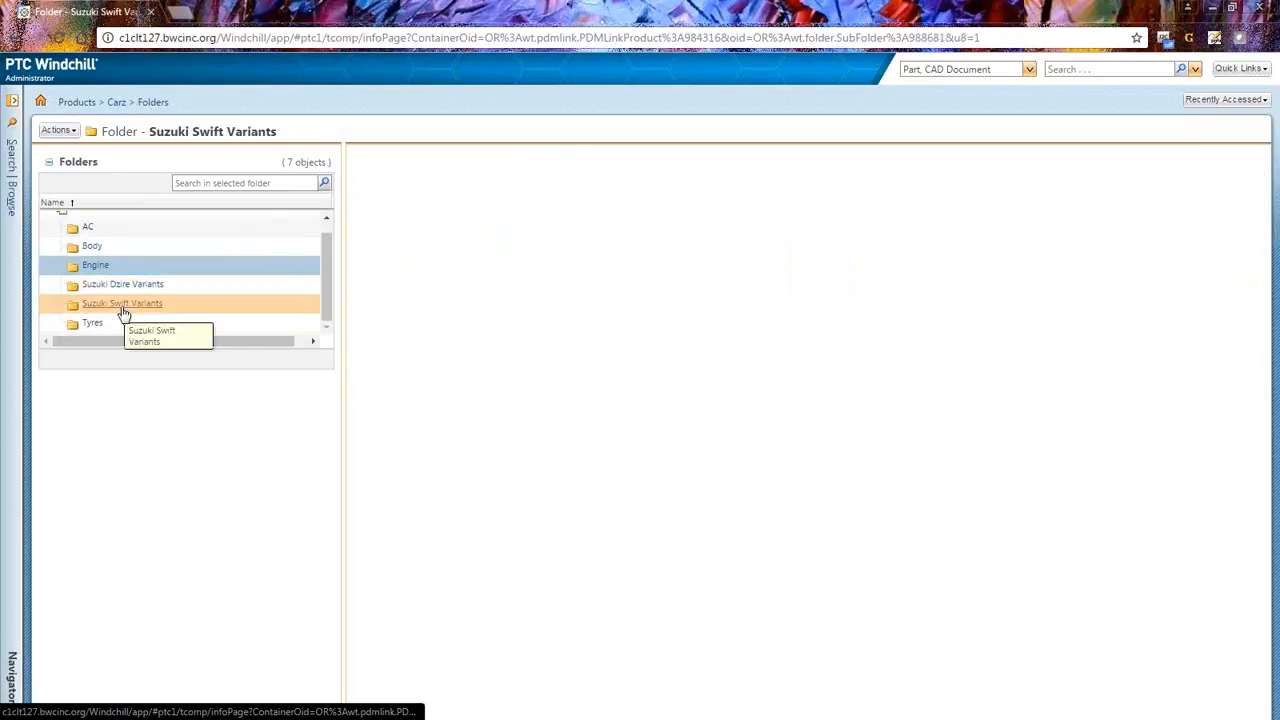
Step: Select the Suzuki Swift part 7878 and open its information page
click(362, 336)
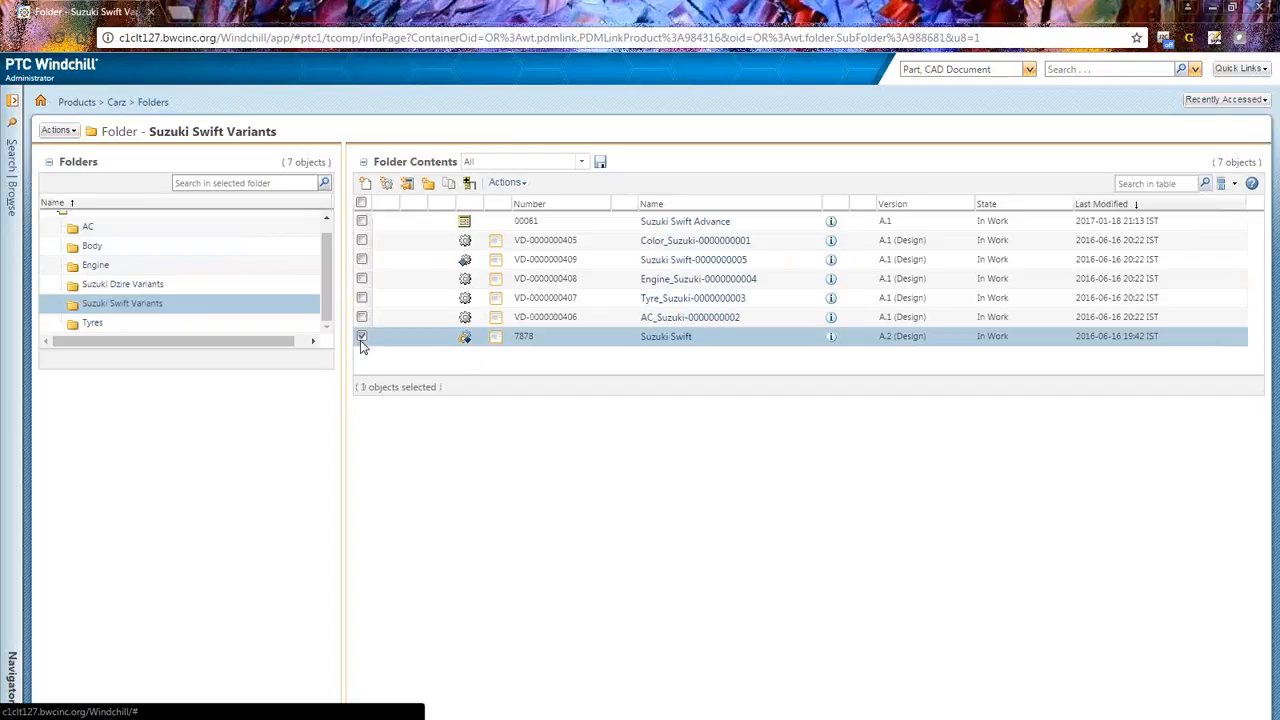
drag(714, 347, 434, 360)
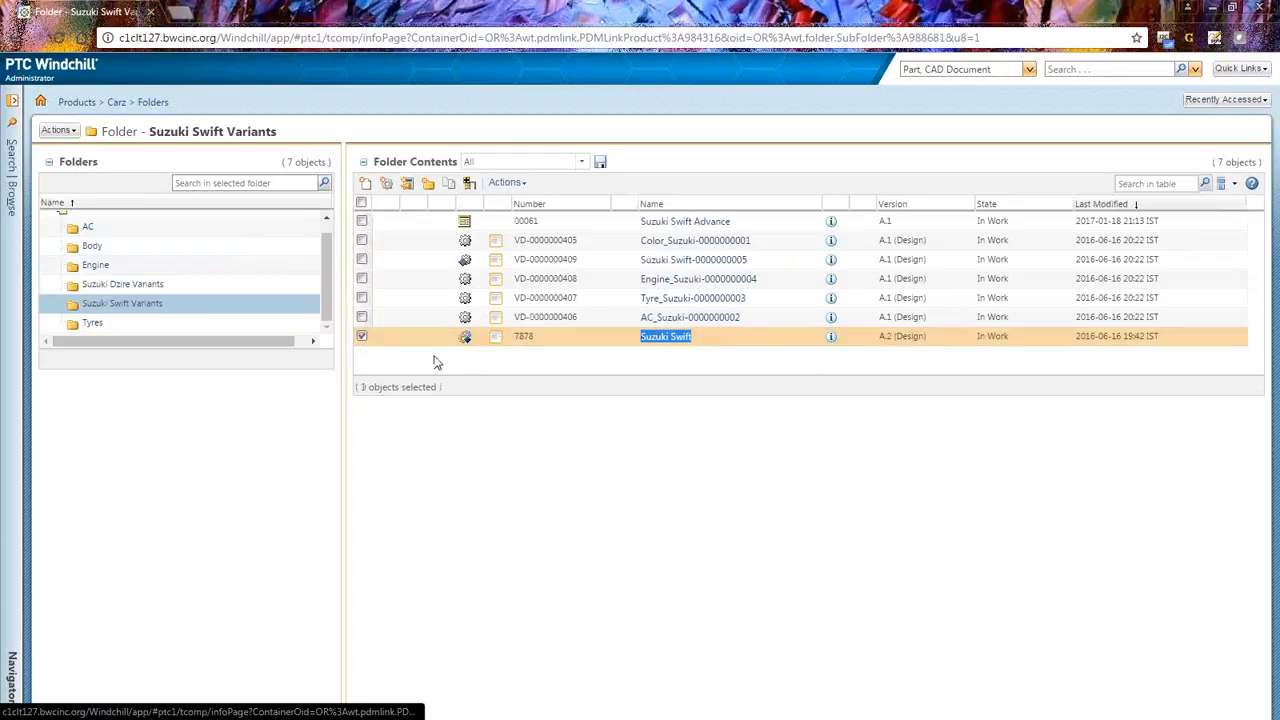
click(362, 336)
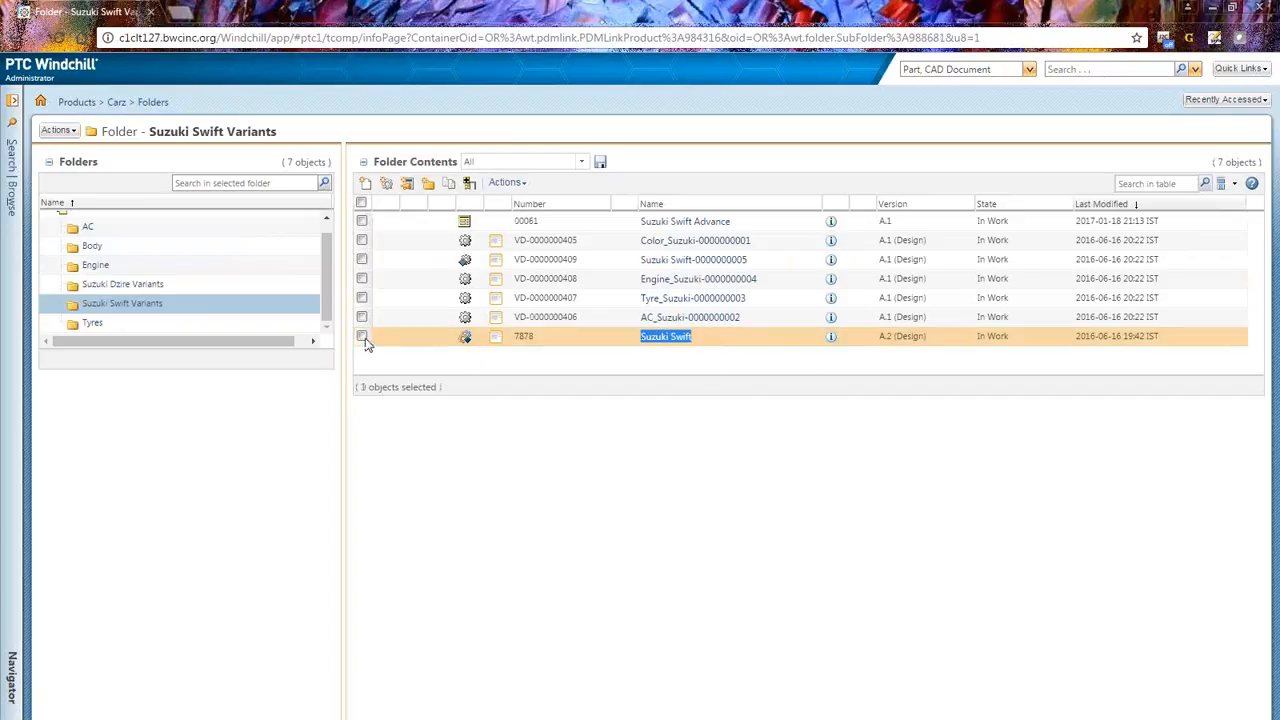
click(833, 340)
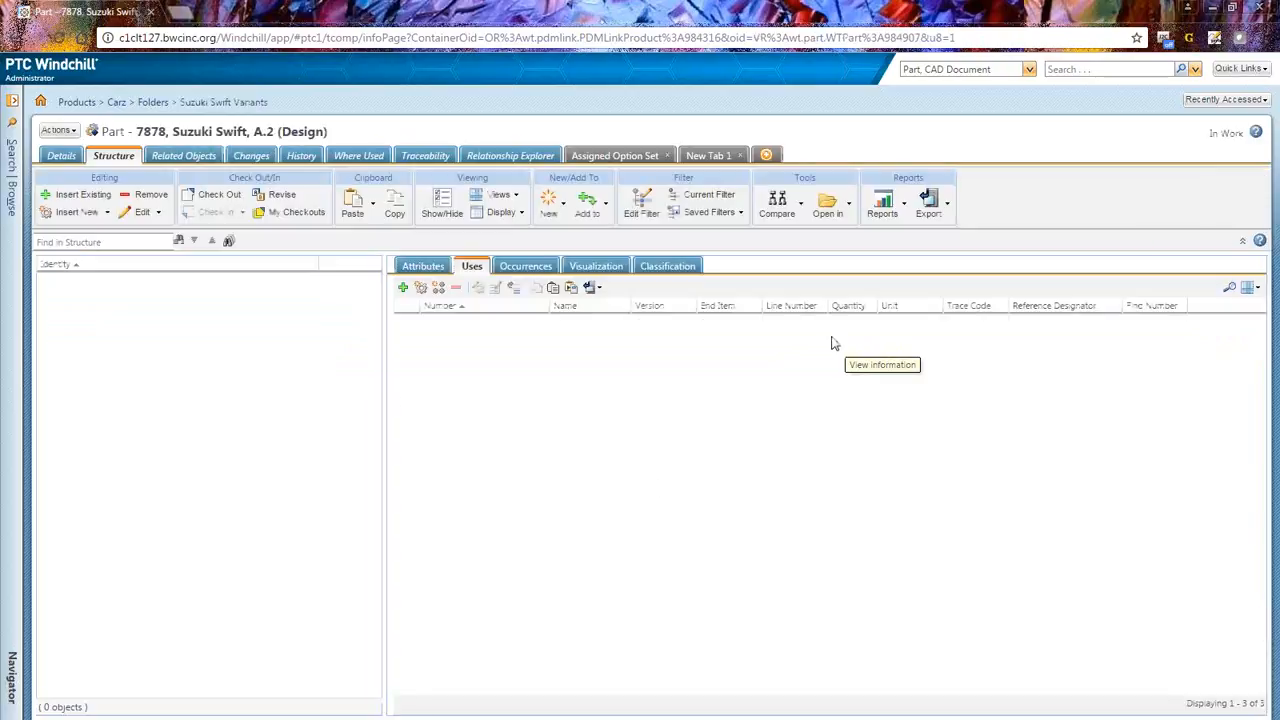
Step: View the Suzuki Swift part's details and structure, and expand the Color_Suzuki module to review its used parts
click(62, 156)
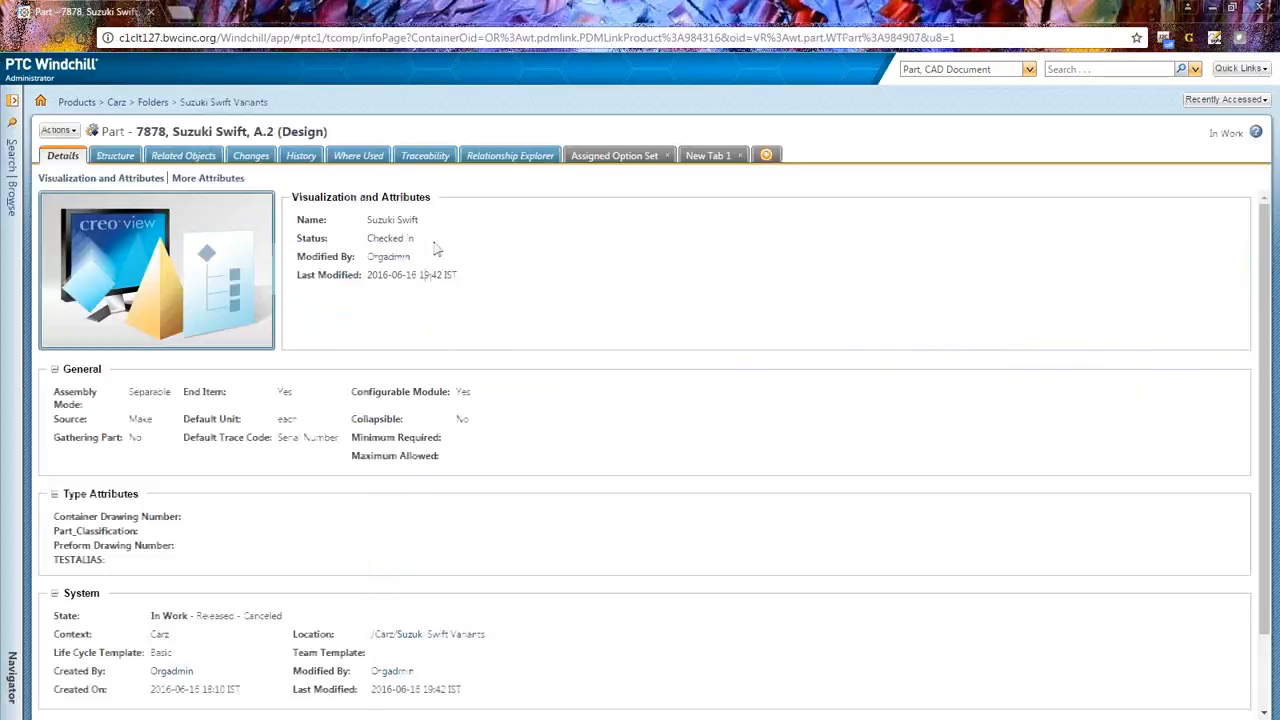
click(118, 158)
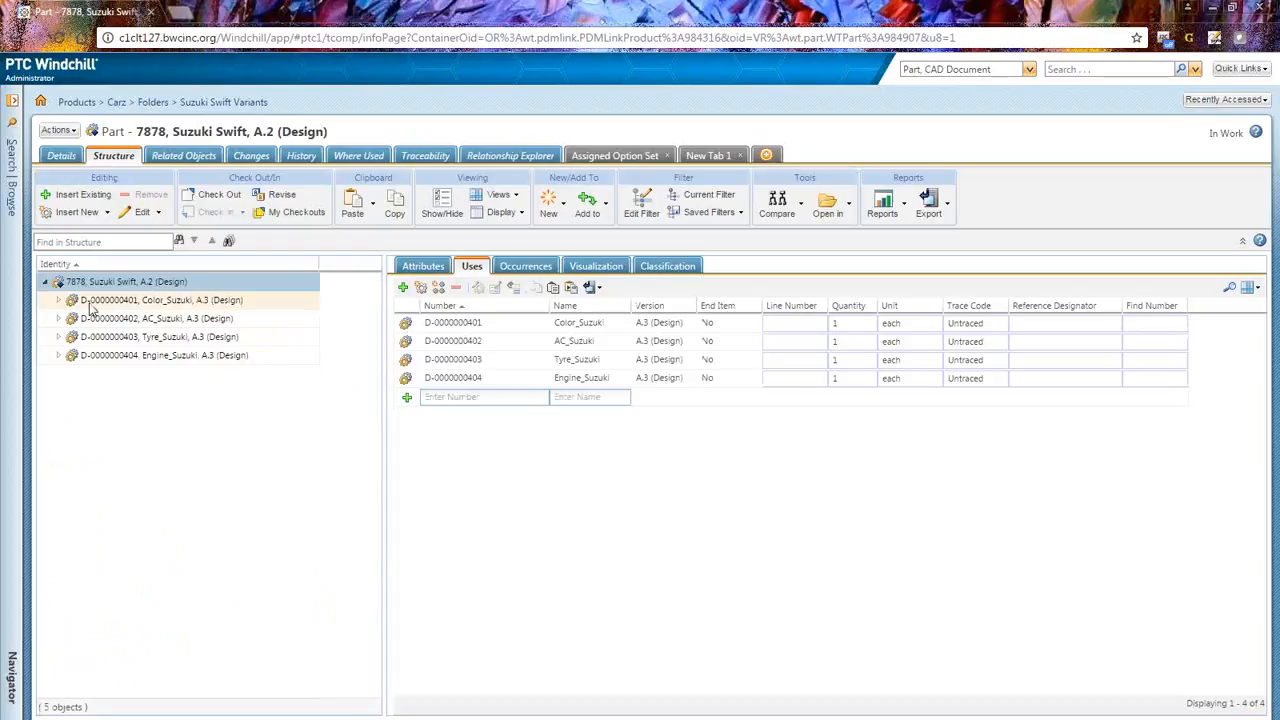
click(160, 301)
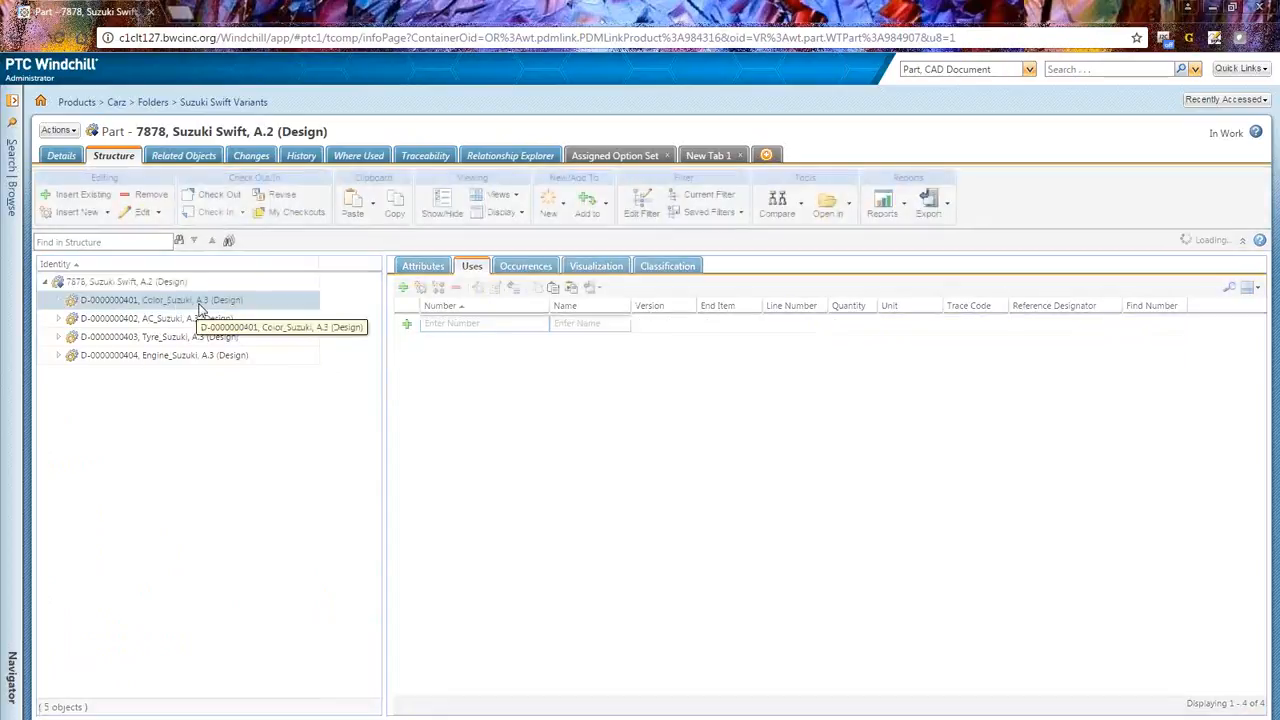
click(145, 319)
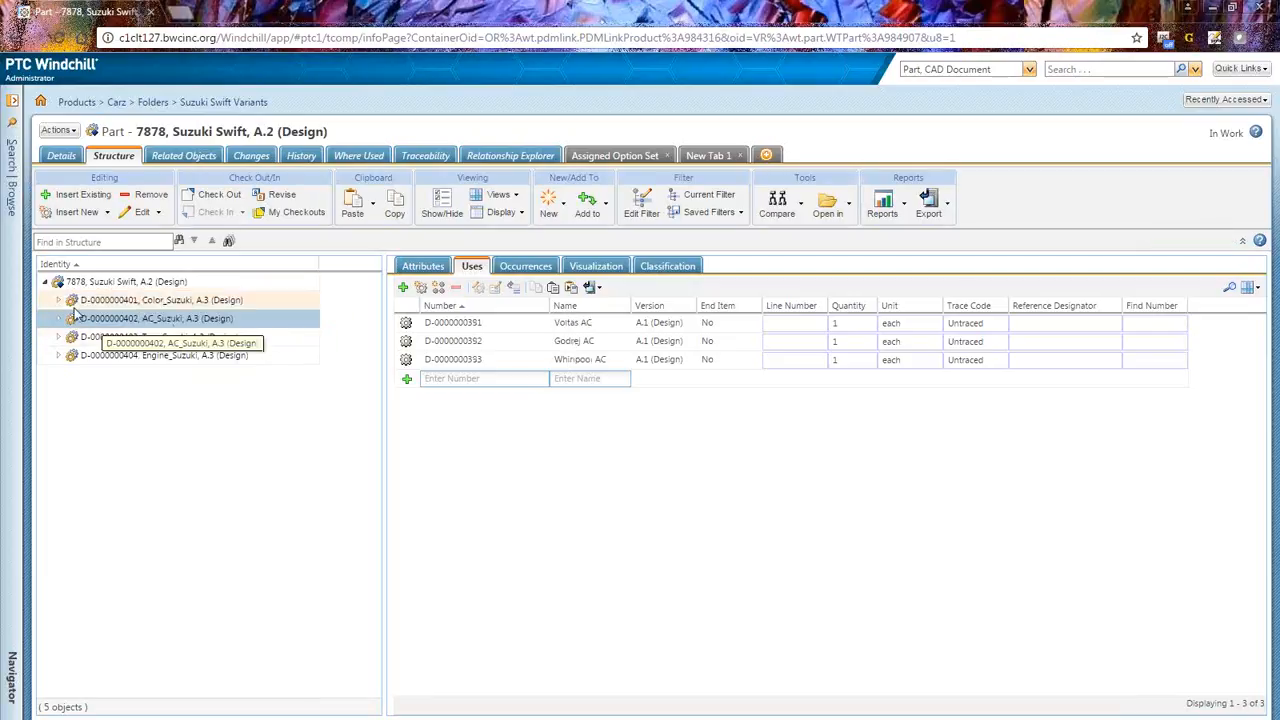
click(137, 300)
click(58, 300)
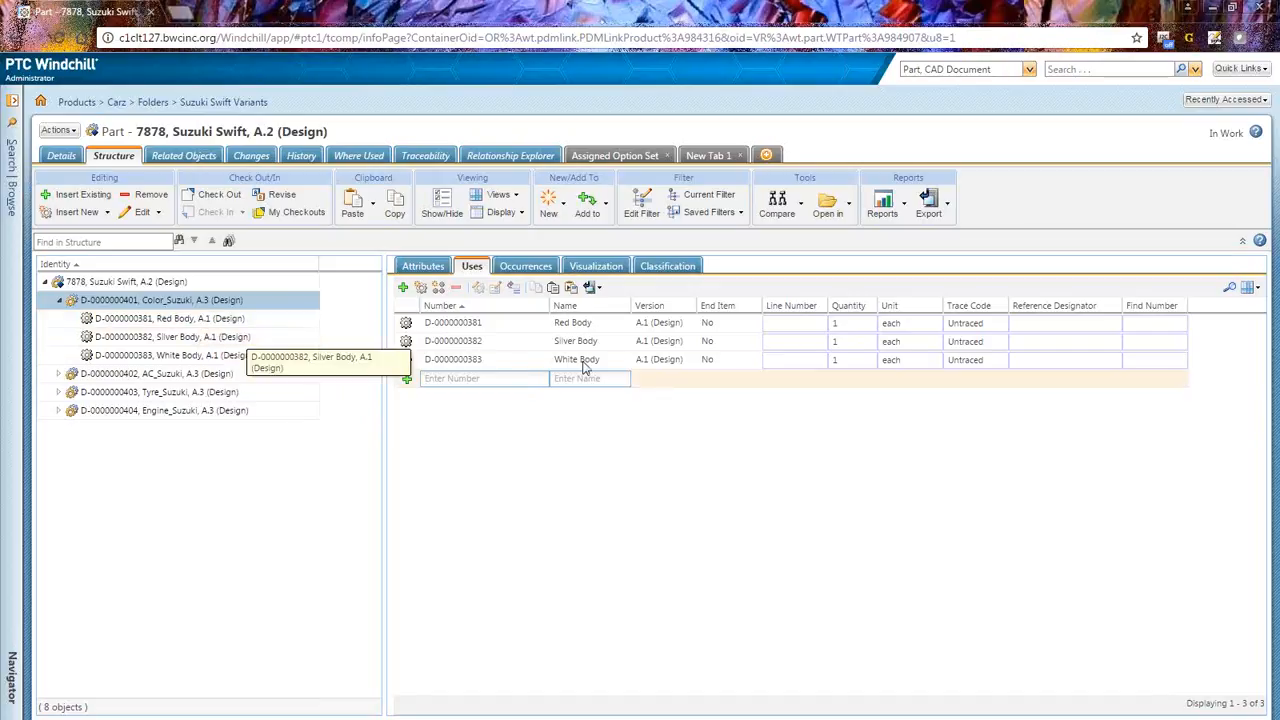
Step: Open the choices assigned to the Red Body part, review them, and cancel the dialog
right_click(509, 323)
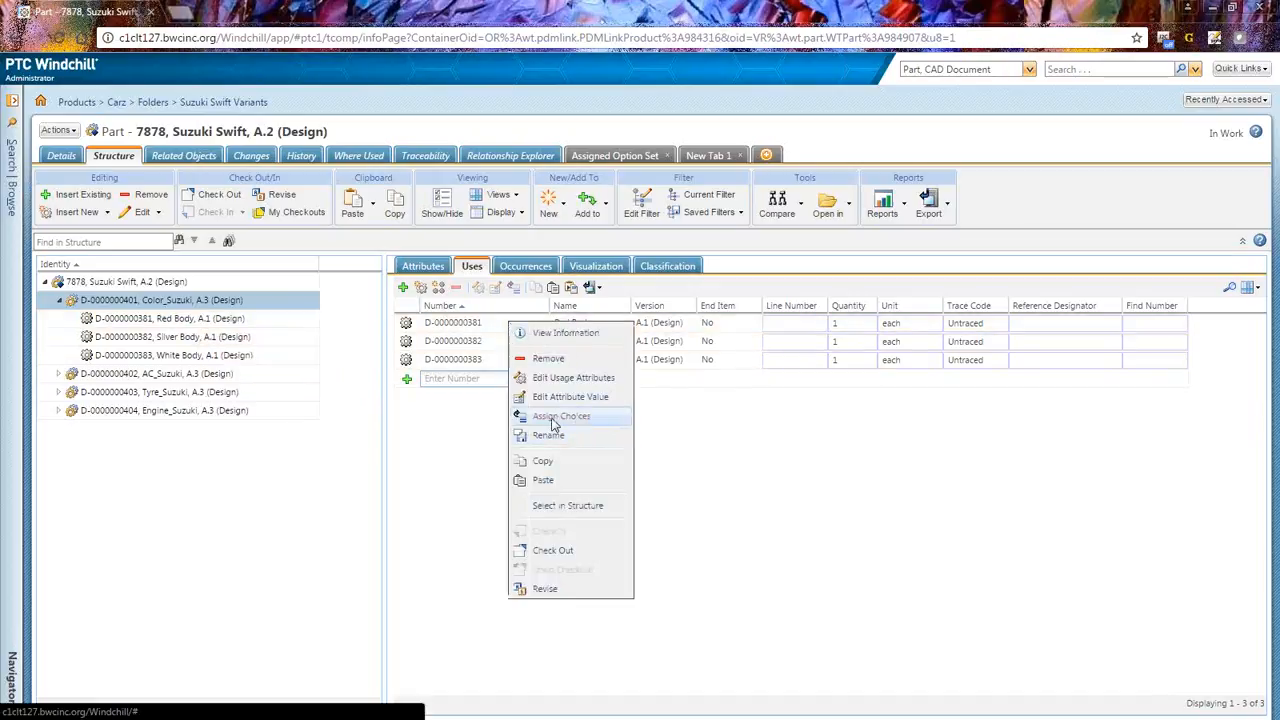
click(498, 328)
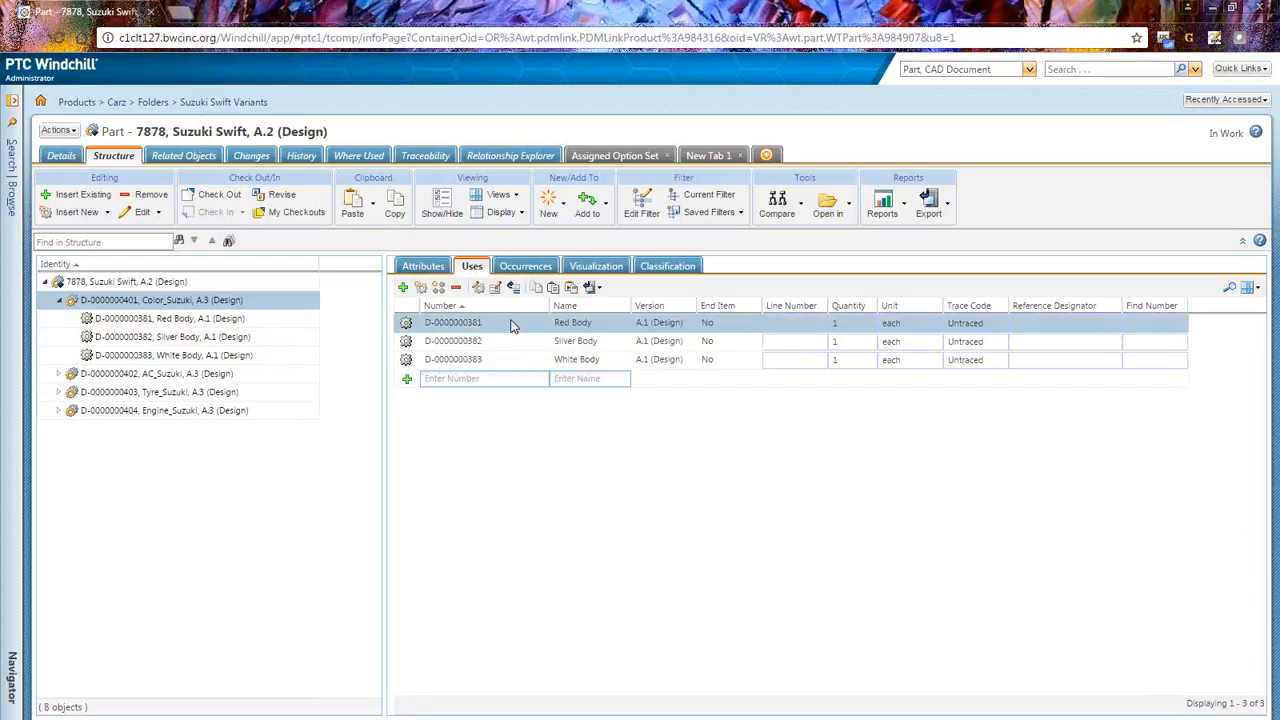
right_click(510, 327)
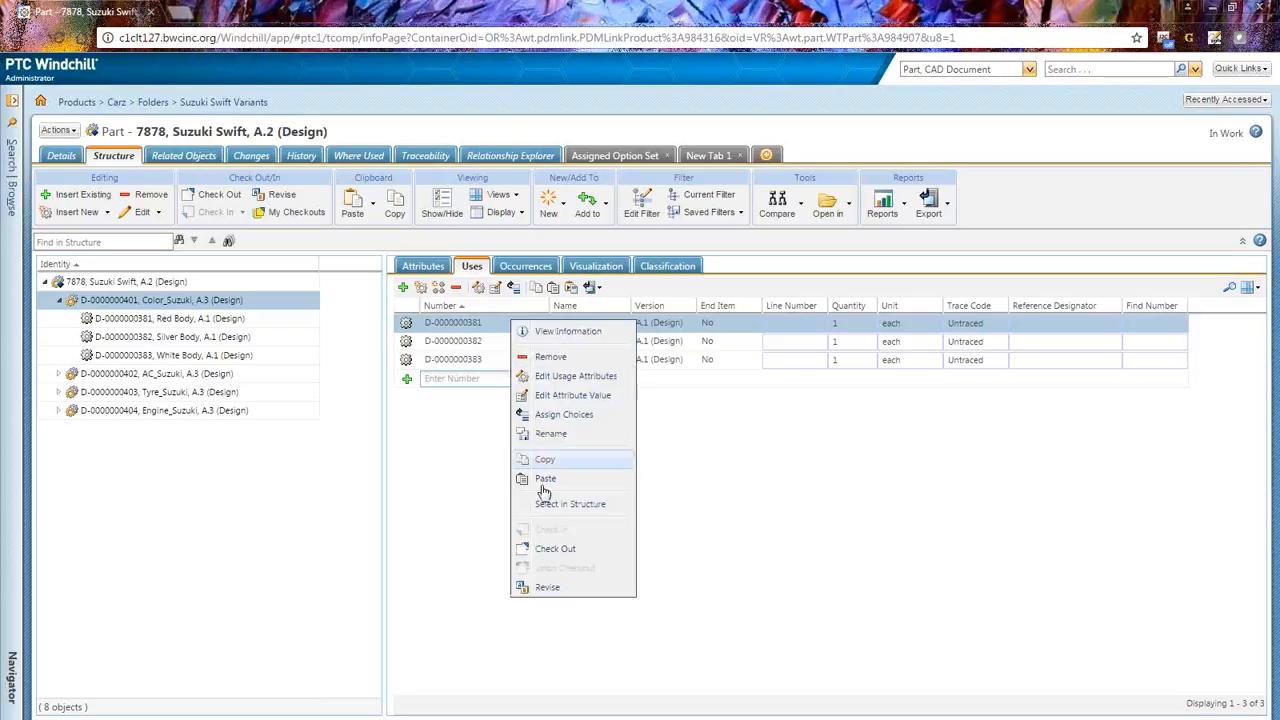
click(570, 415)
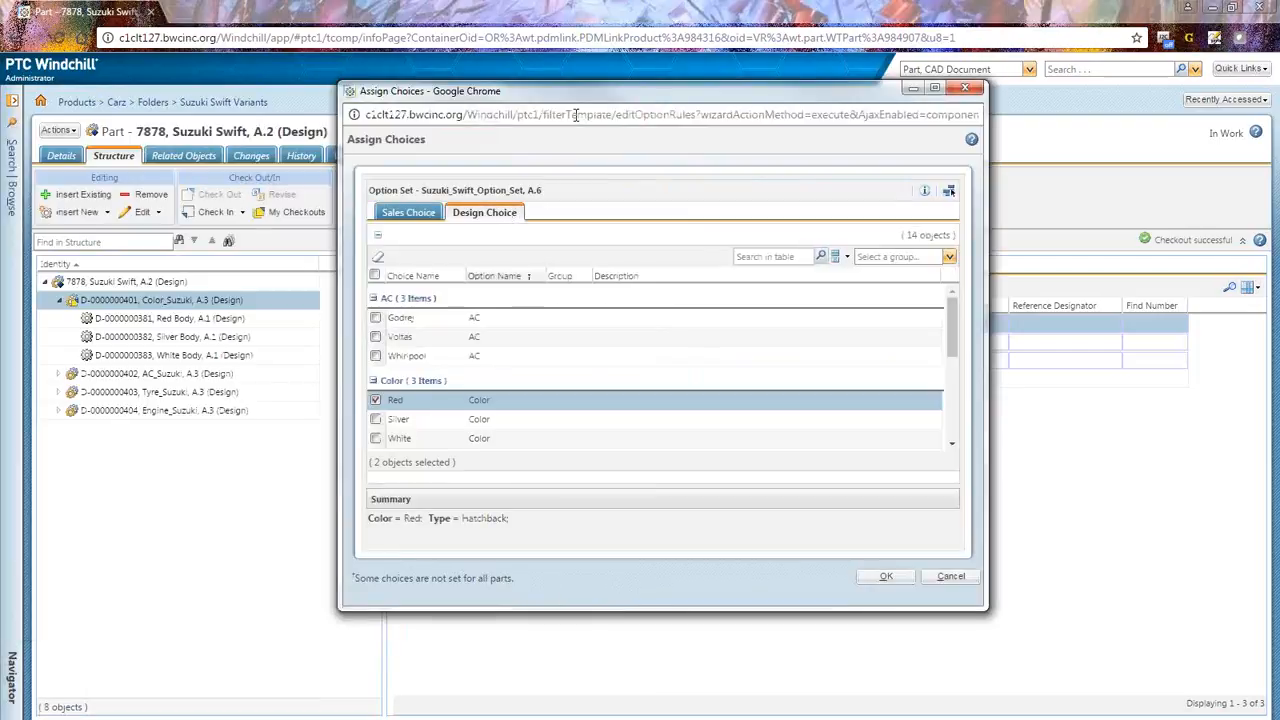
drag(633, 31, 864, 176)
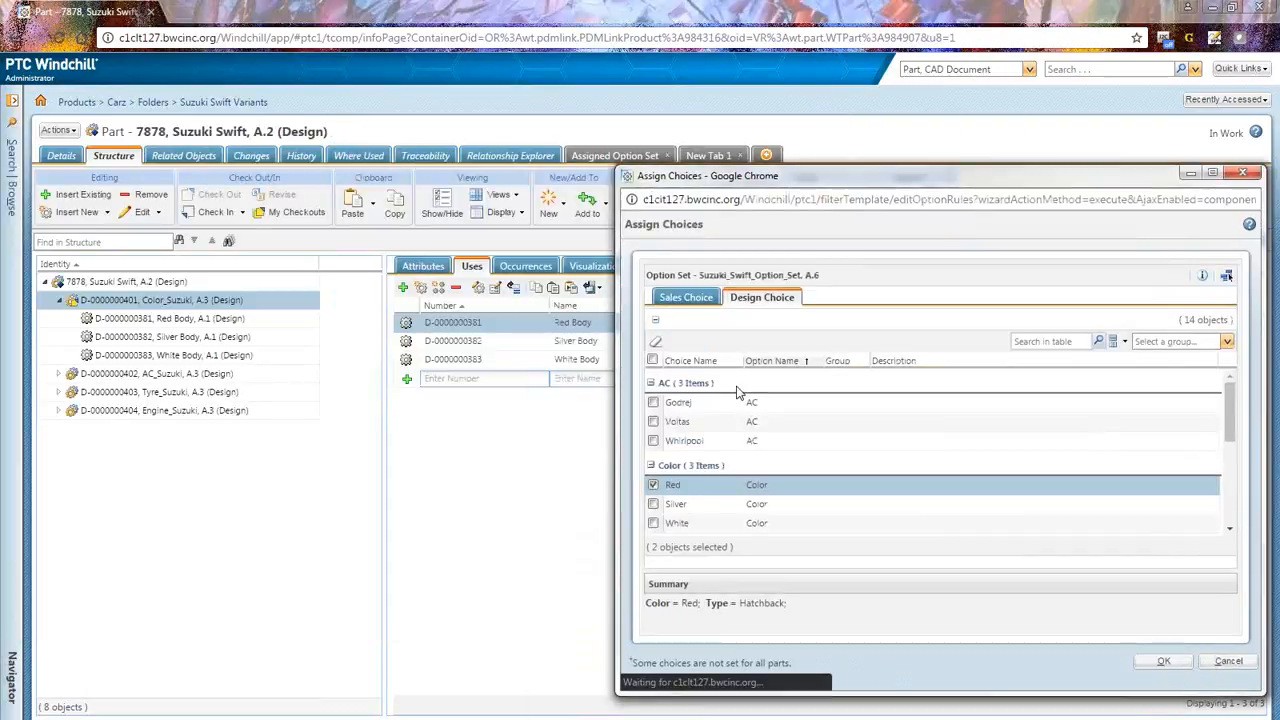
scroll(676, 408, down, 2)
scroll(676, 408, down, 3)
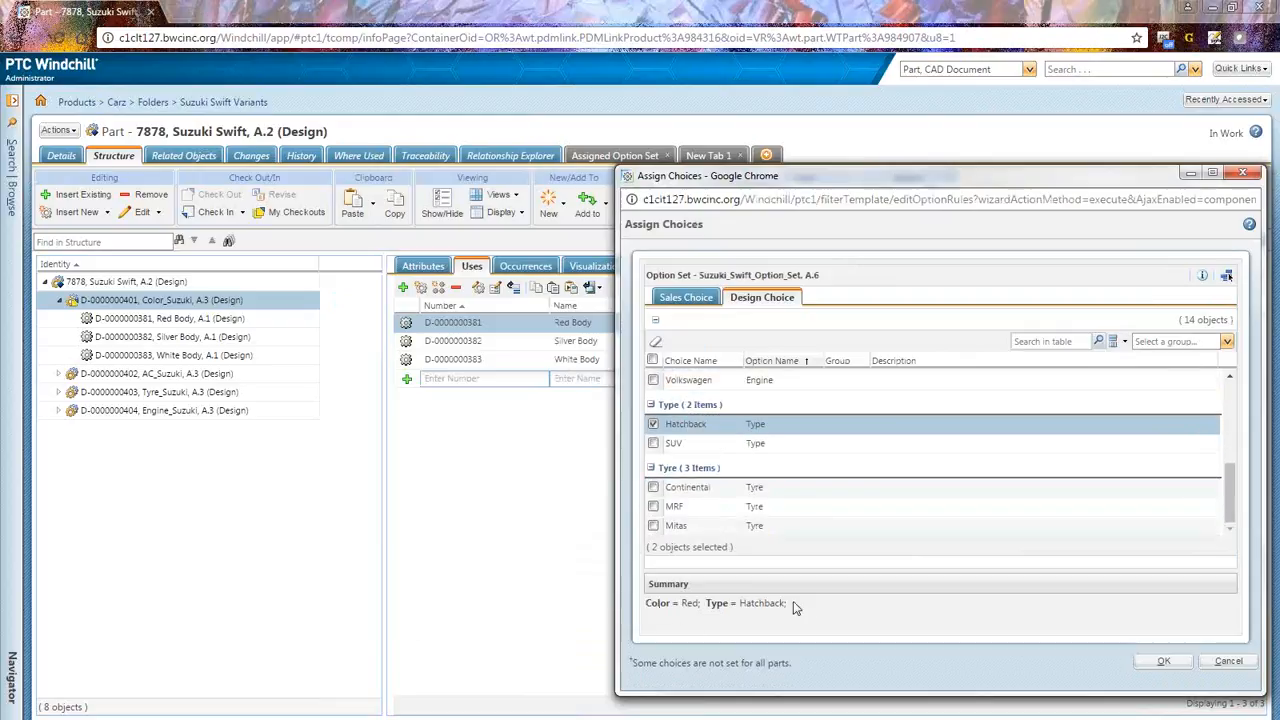
drag(793, 603, 644, 606)
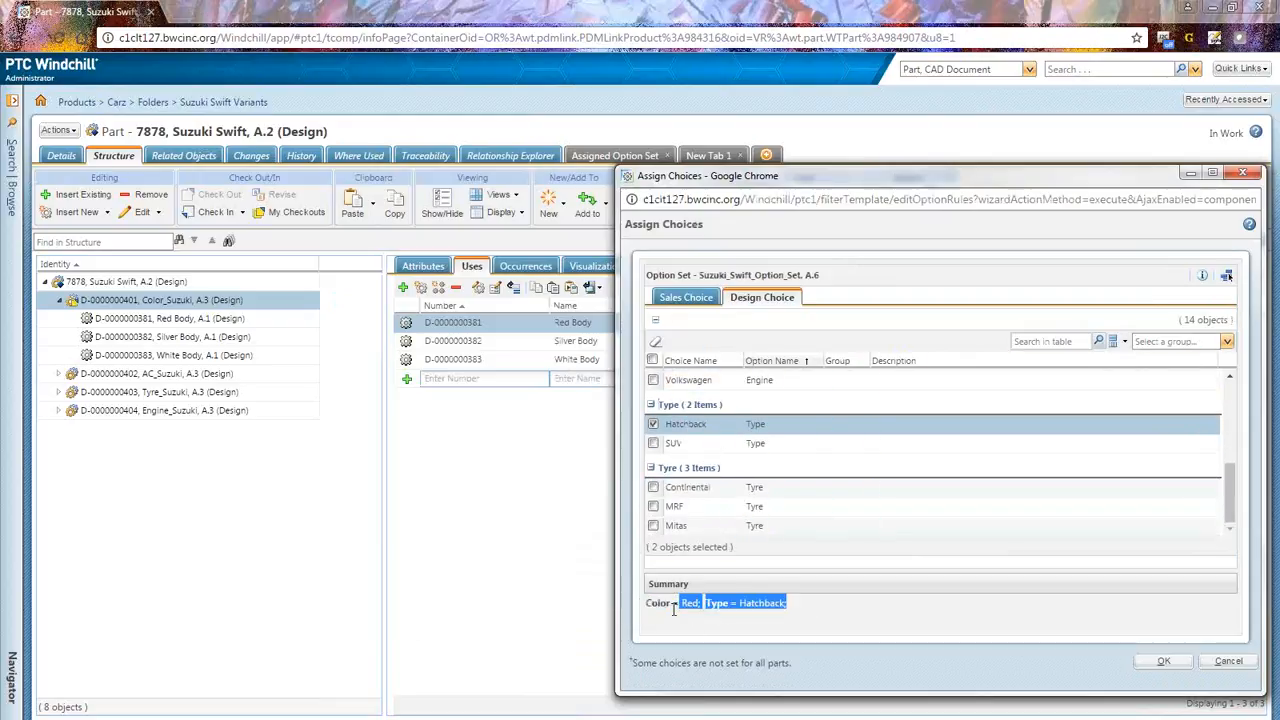
click(1228, 661)
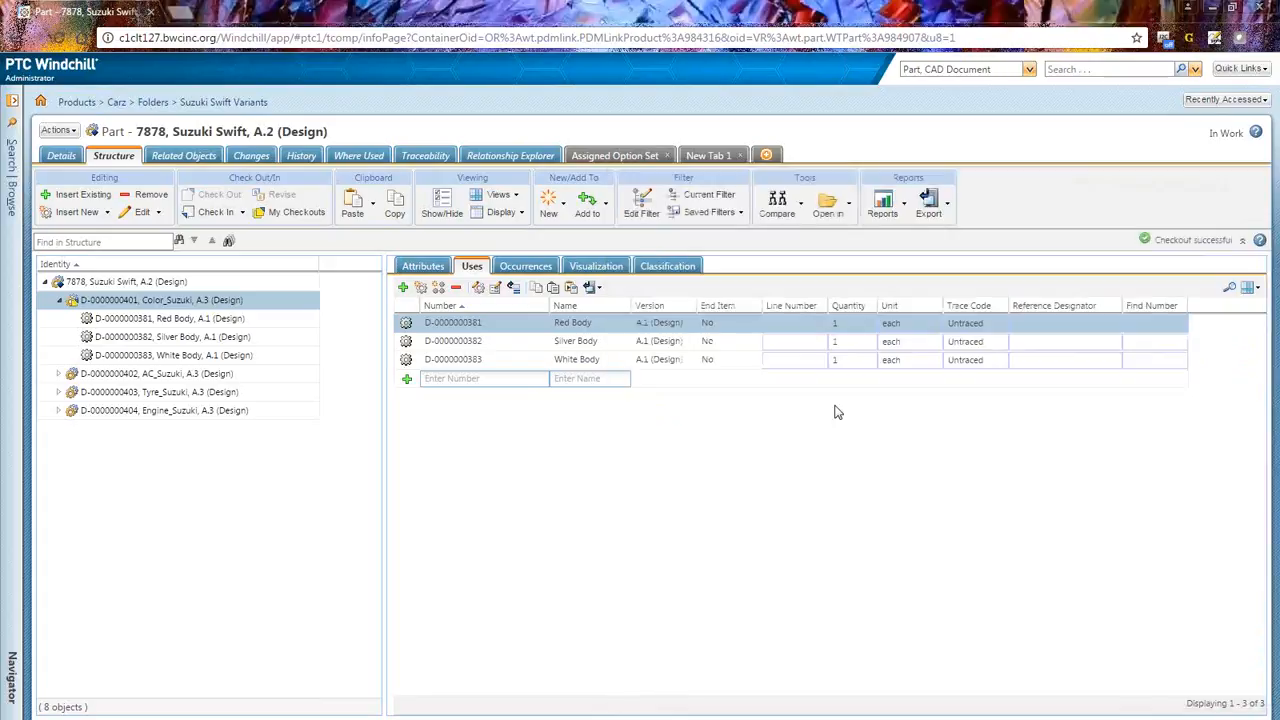
Step: Open the choices assigned to the Silver Body part, review them, and cancel the dialog
right_click(546, 344)
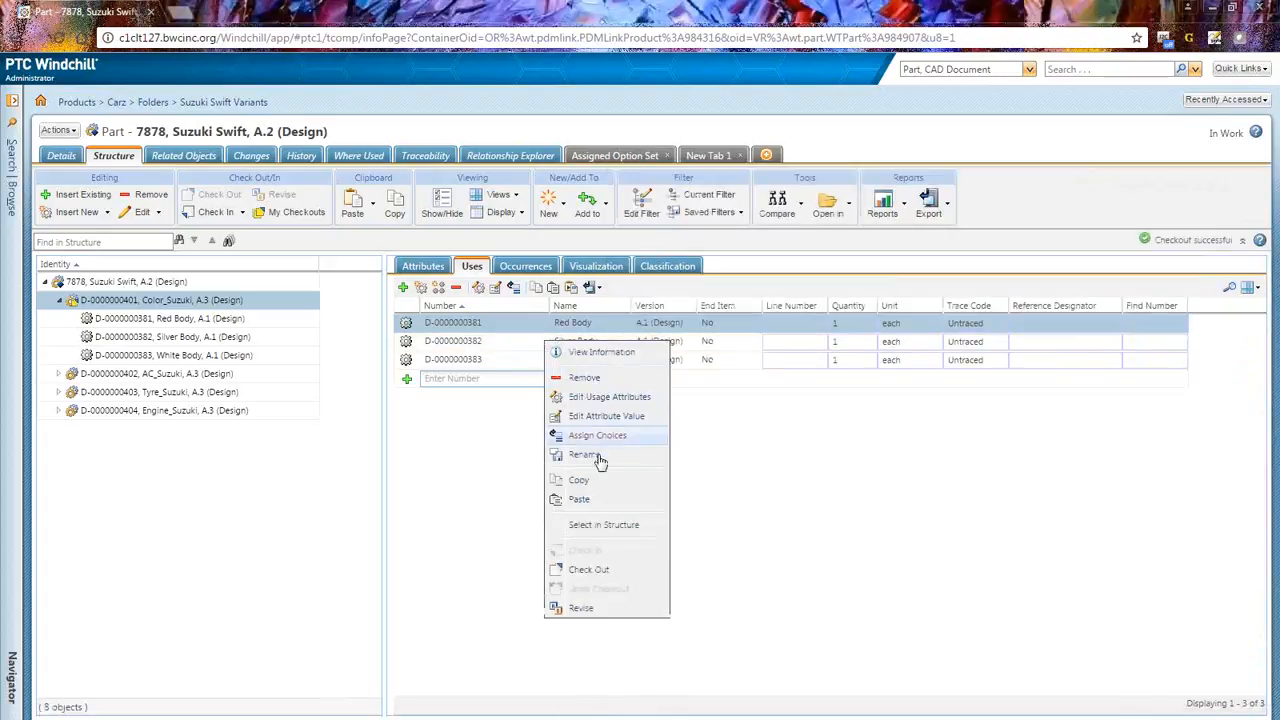
click(598, 435)
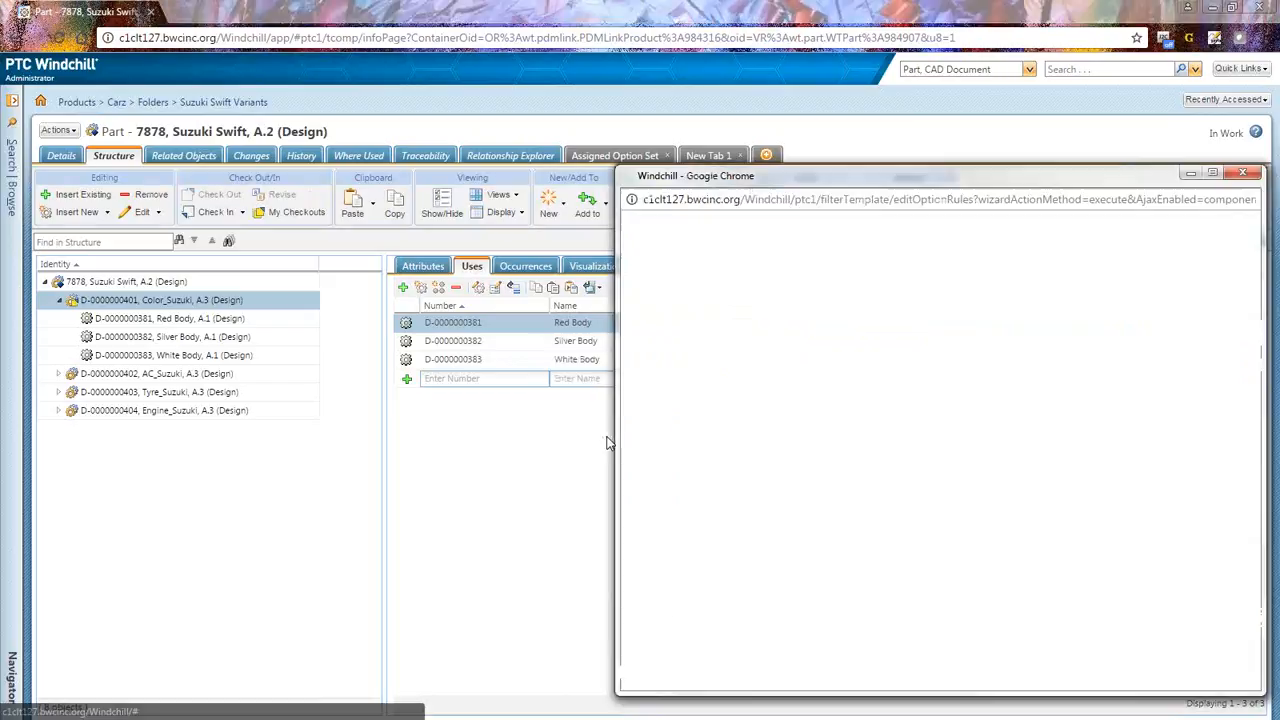
scroll(694, 480, down, 5)
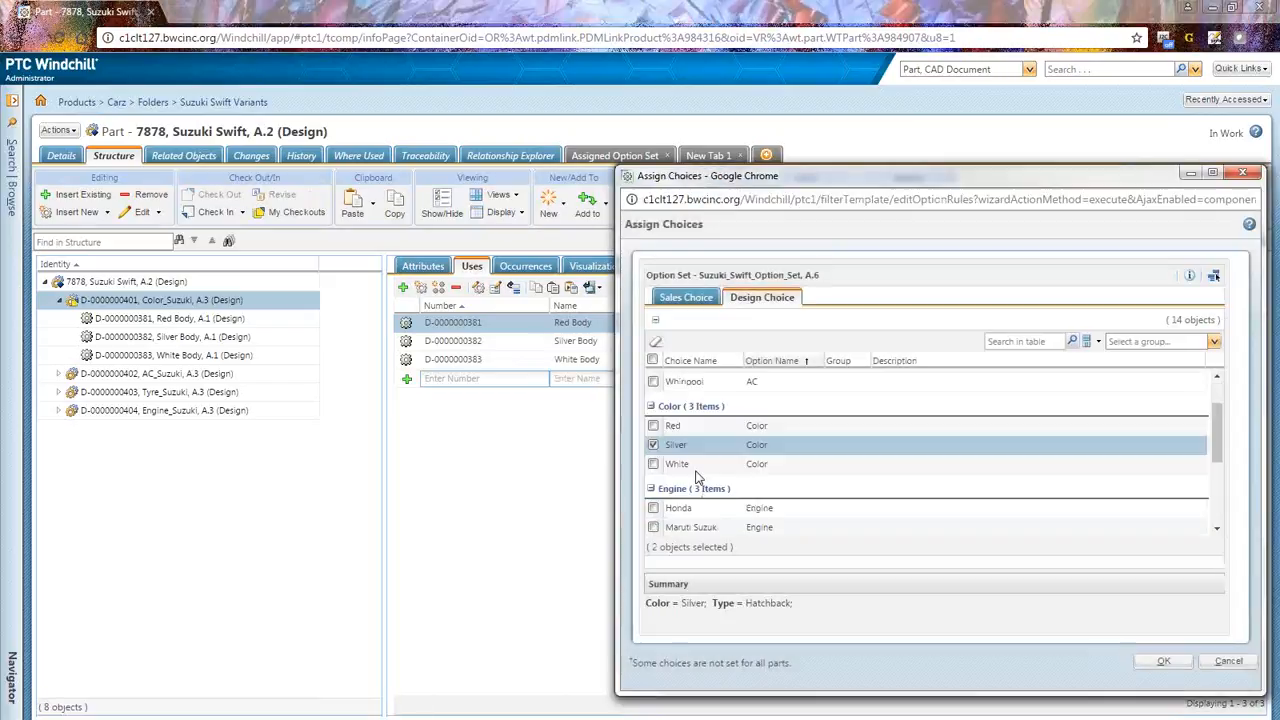
click(1228, 661)
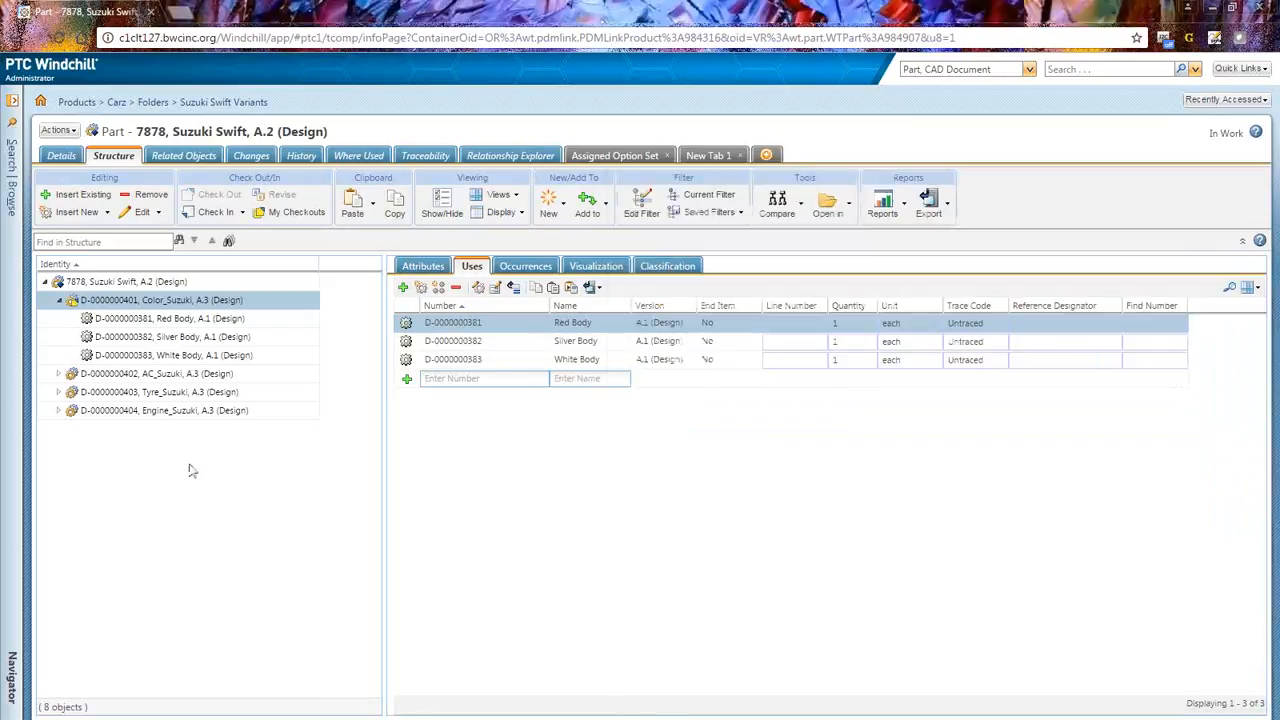
Step: Undo the checkout of the Color_Suzuki module and expand the Tyre_Suzuki and Engine_Suzuki modules
right_click(141, 302)
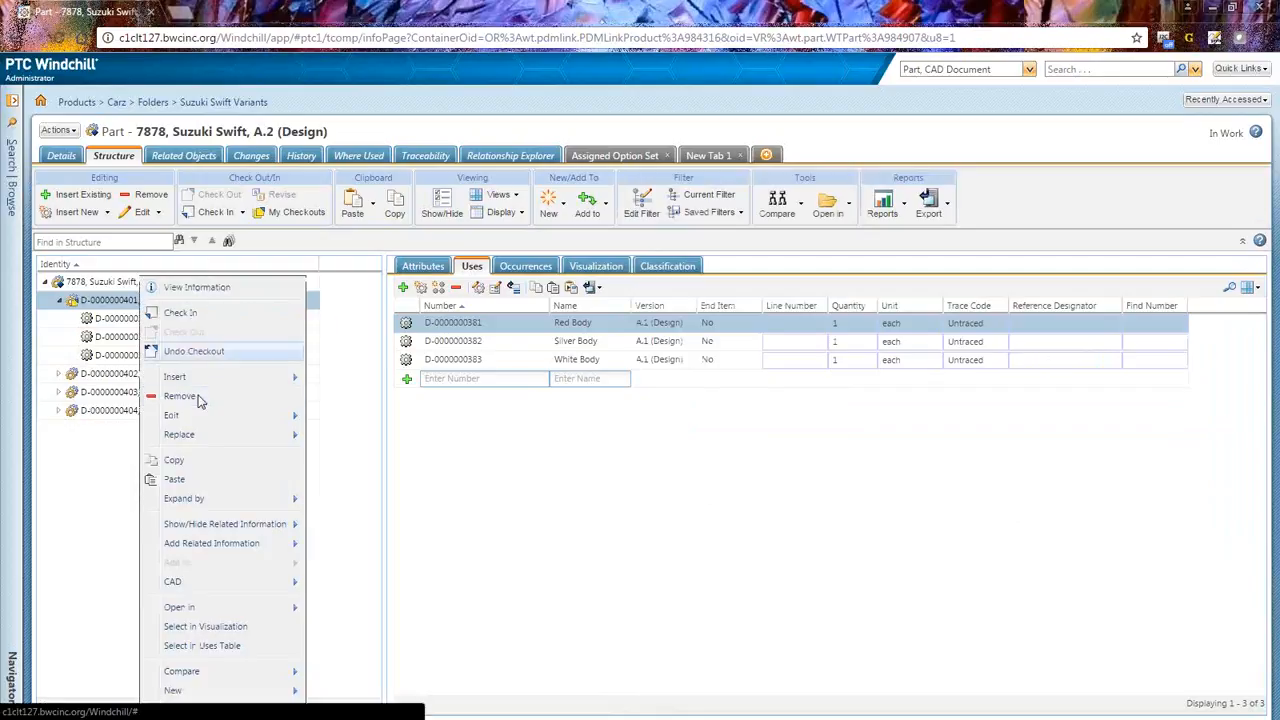
key(Escape)
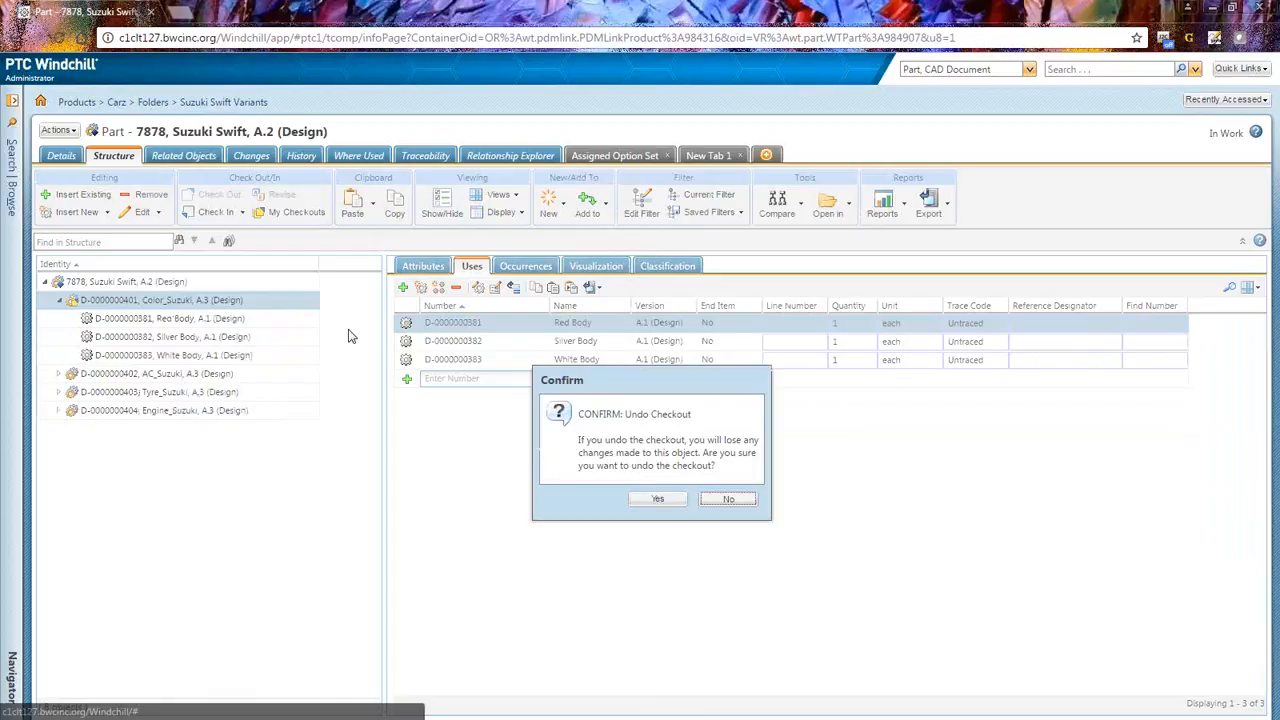
click(655, 499)
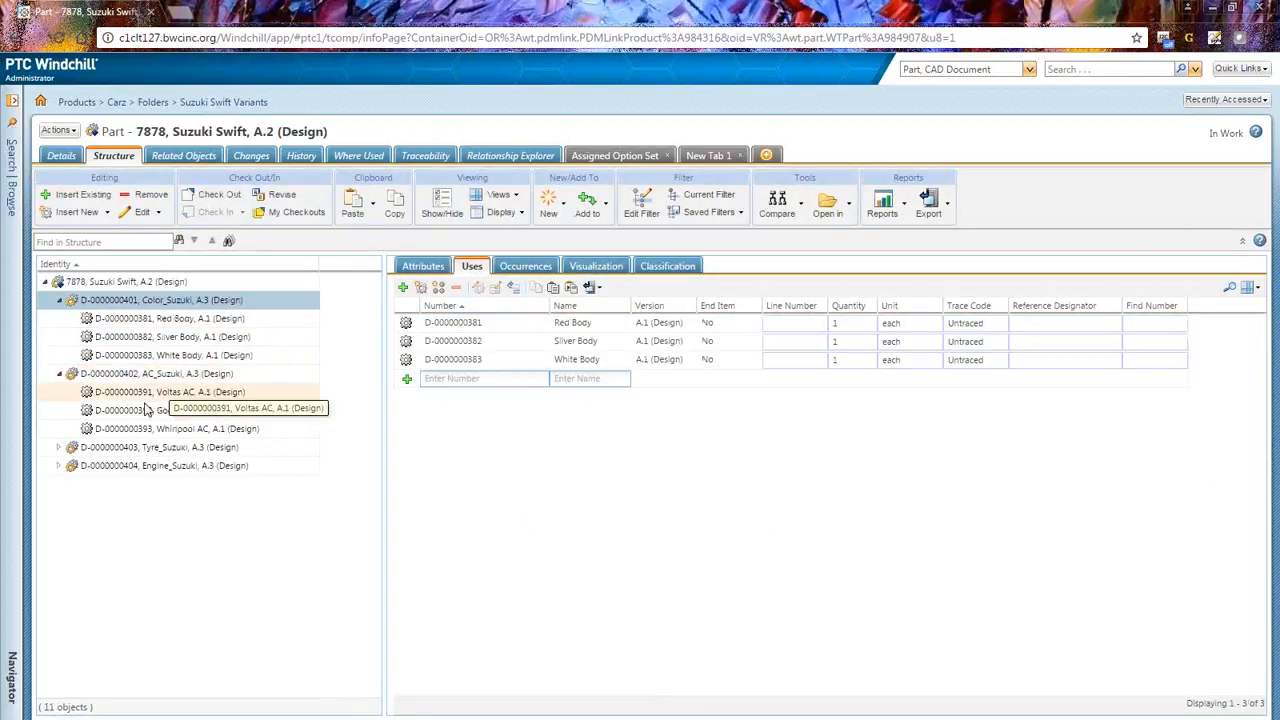
click(59, 448)
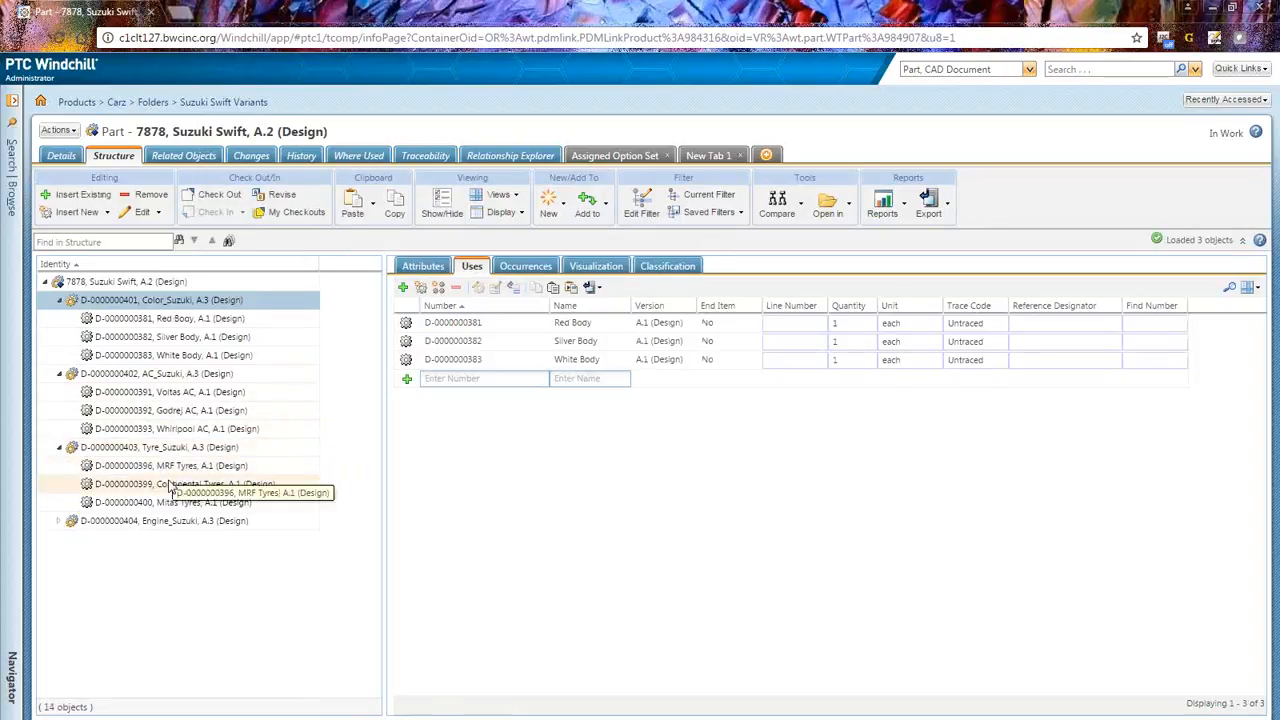
click(59, 521)
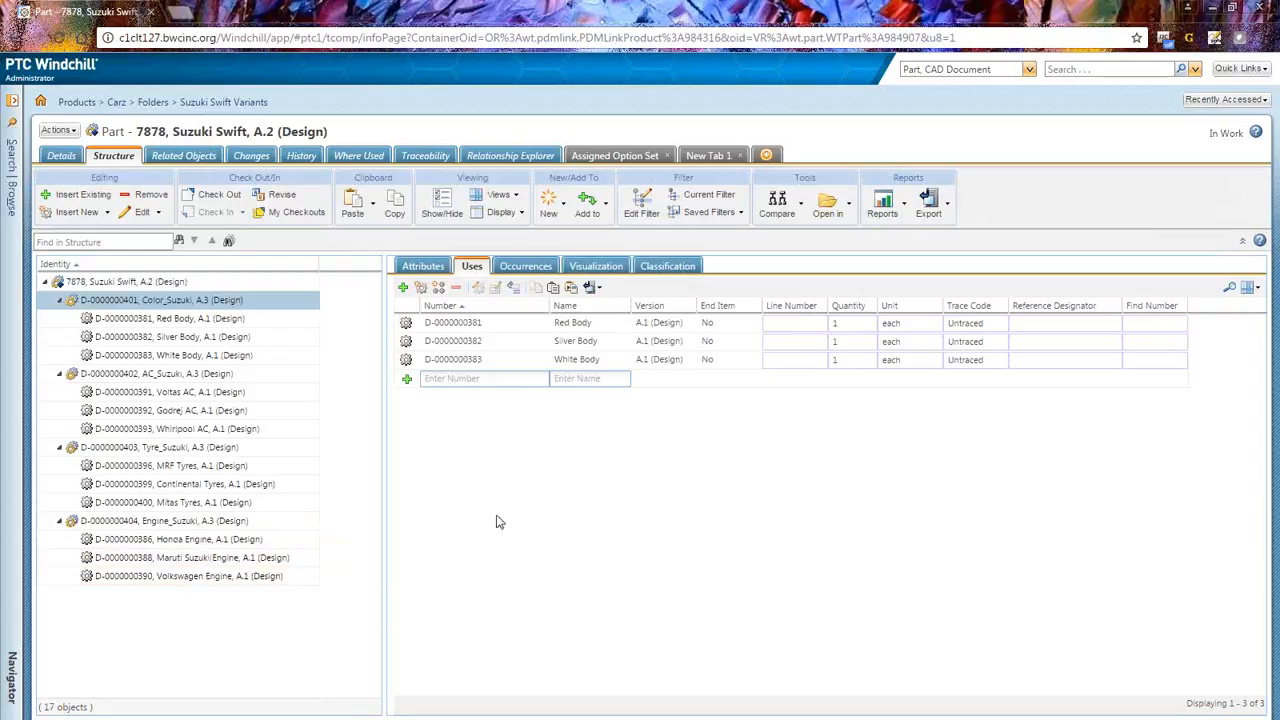
Step: Start configuring the Suzuki Swift part and open the option filter in the Configure wizard
click(66, 134)
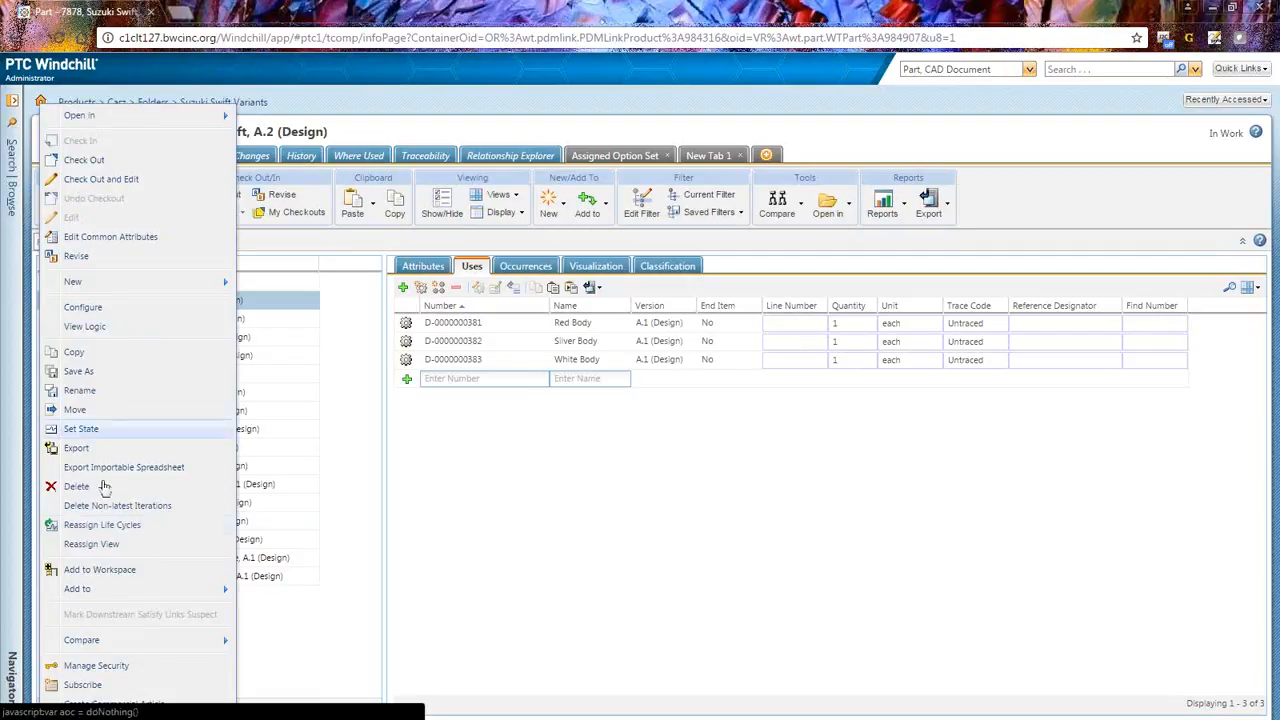
click(82, 308)
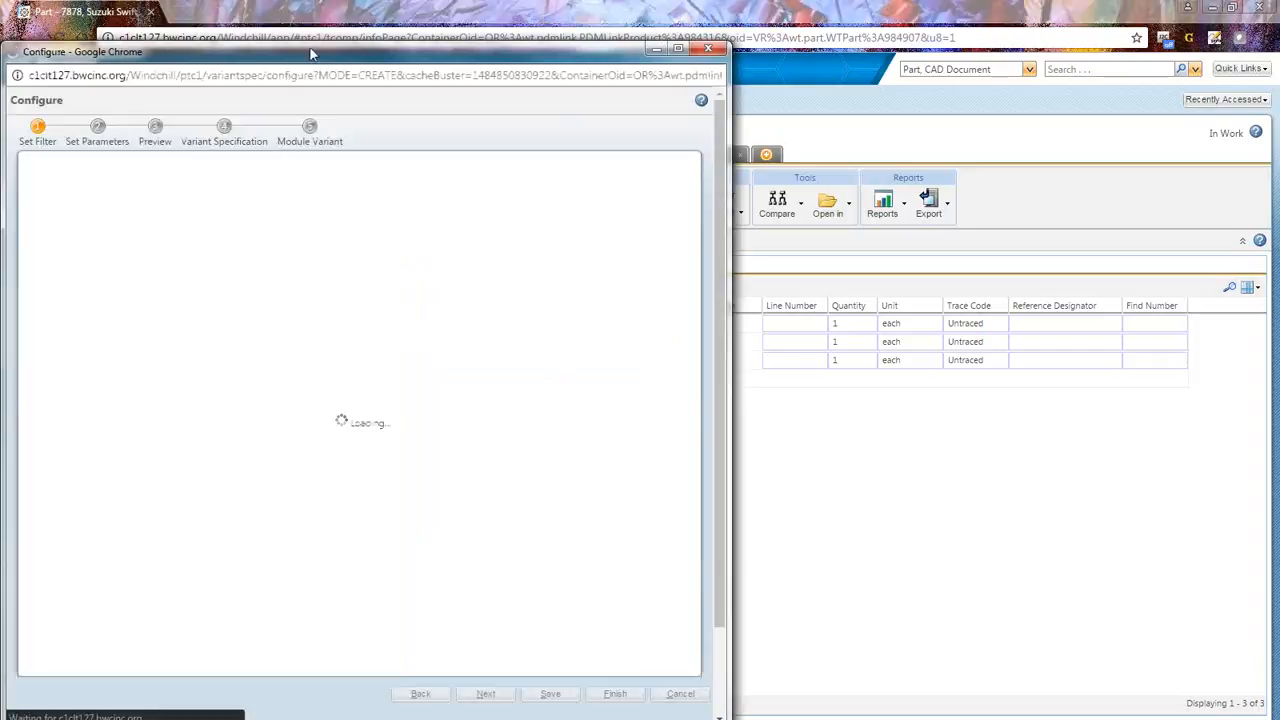
drag(310, 54, 595, 52)
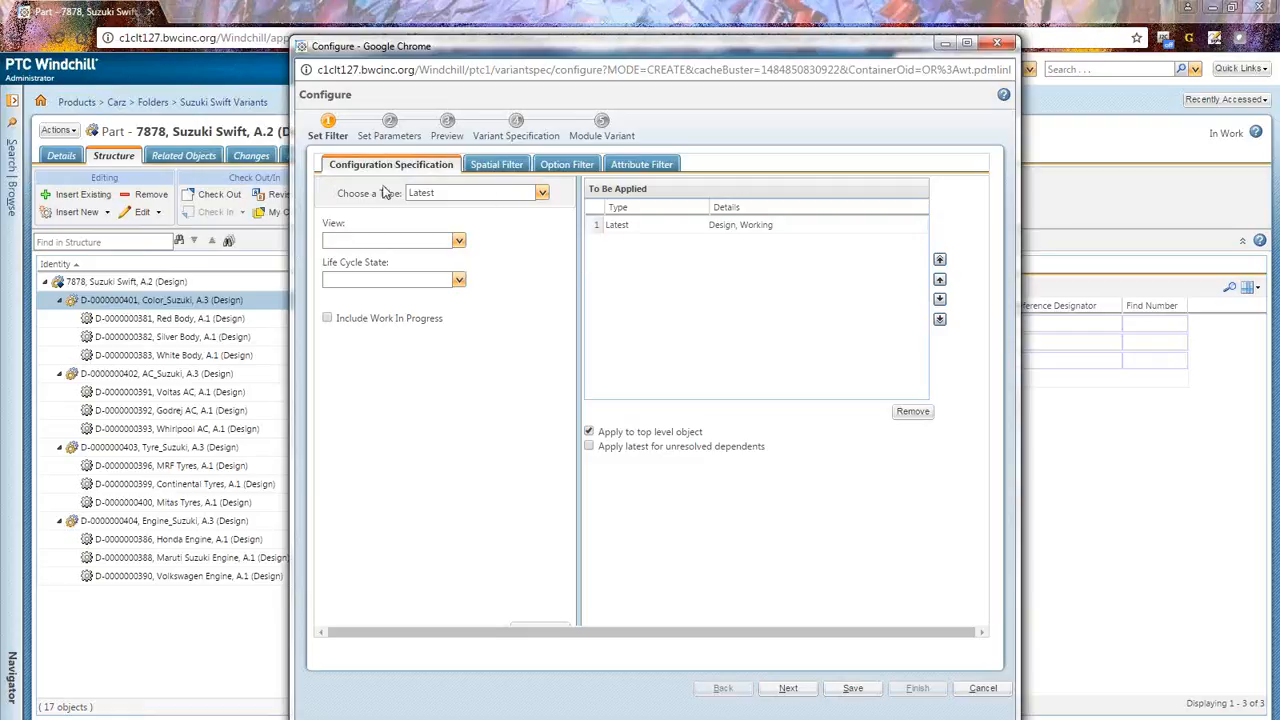
click(588, 167)
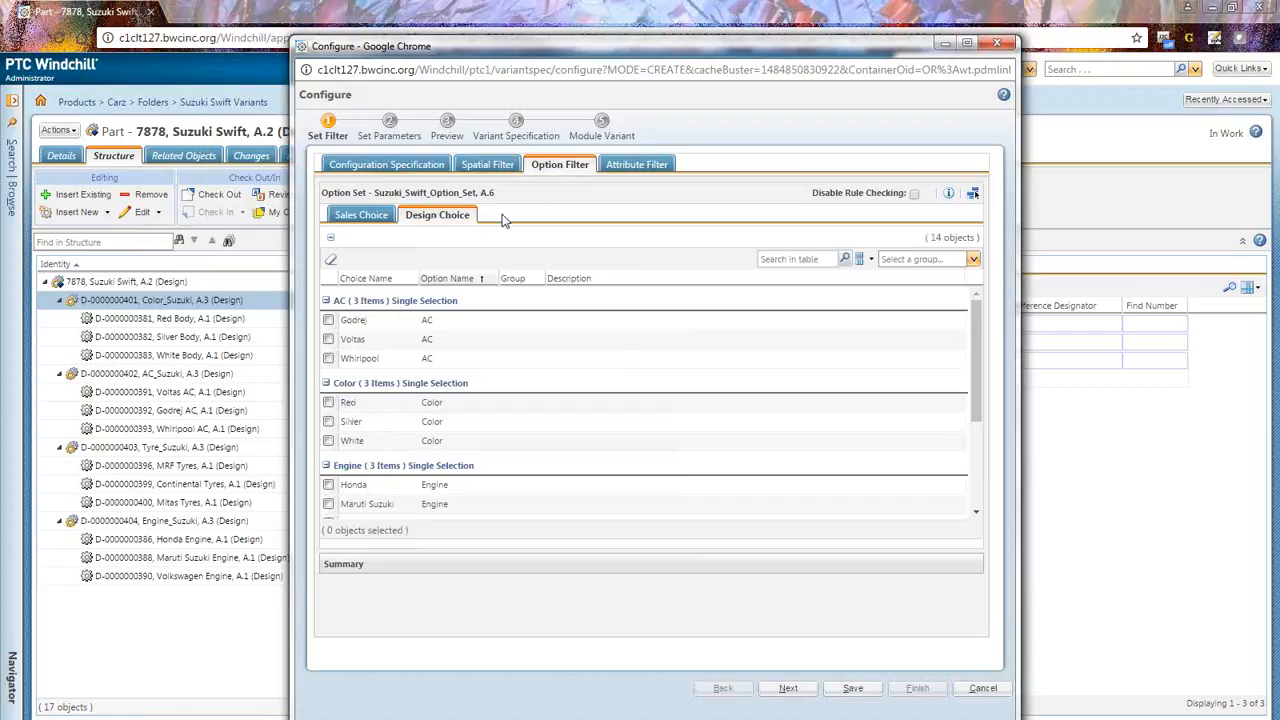
Step: Select the Godrej AC, Red color and Maruti Suzuki engine design choices
click(328, 320)
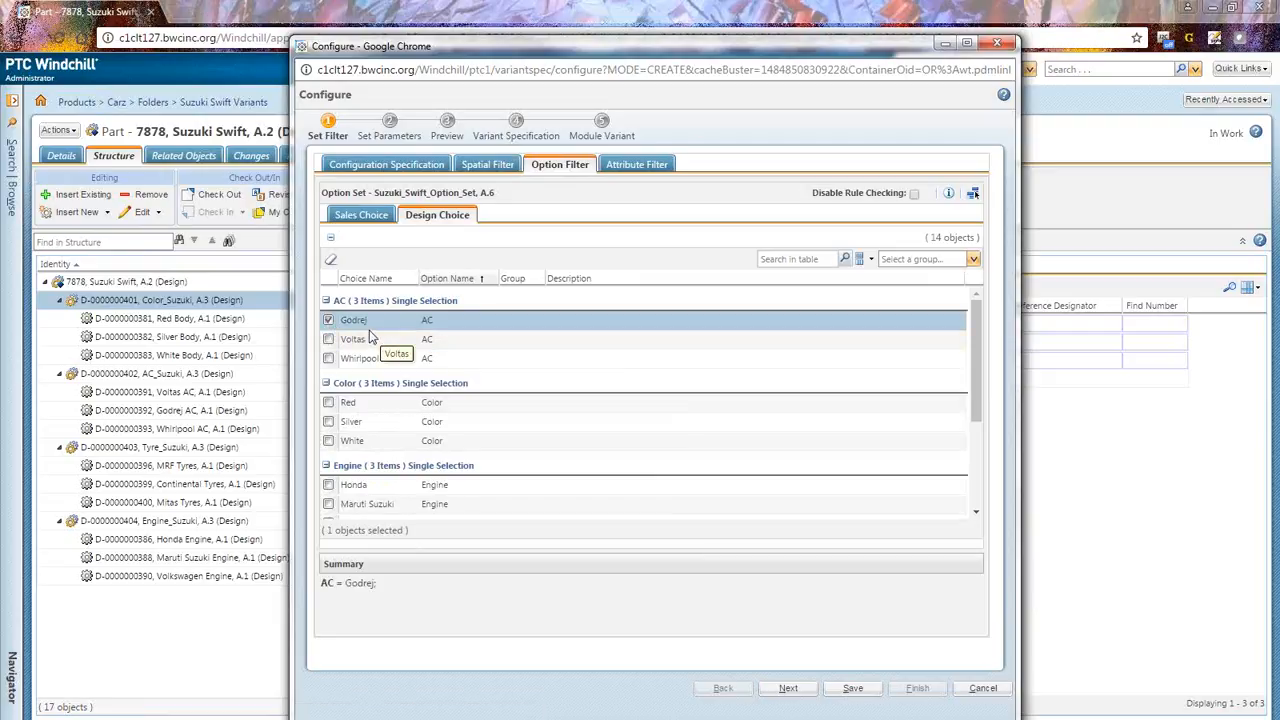
scroll(369, 337, down, 1)
scroll(369, 337, down, 1)
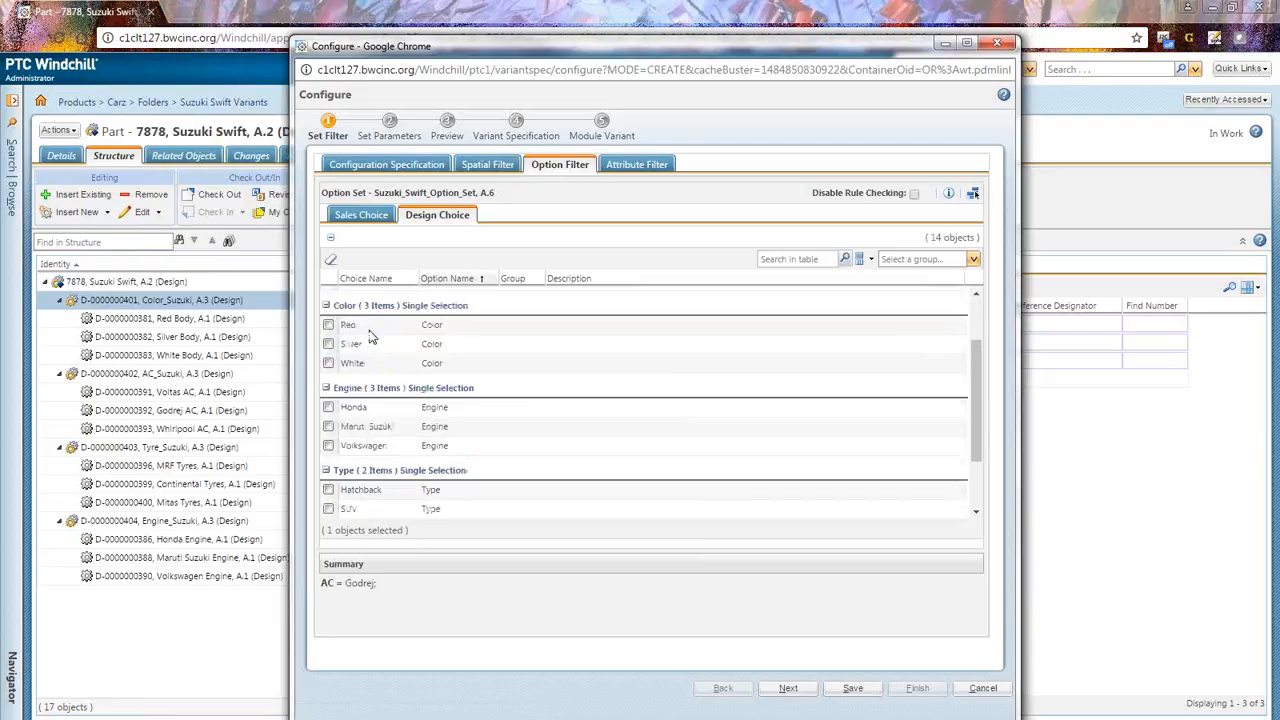
click(328, 322)
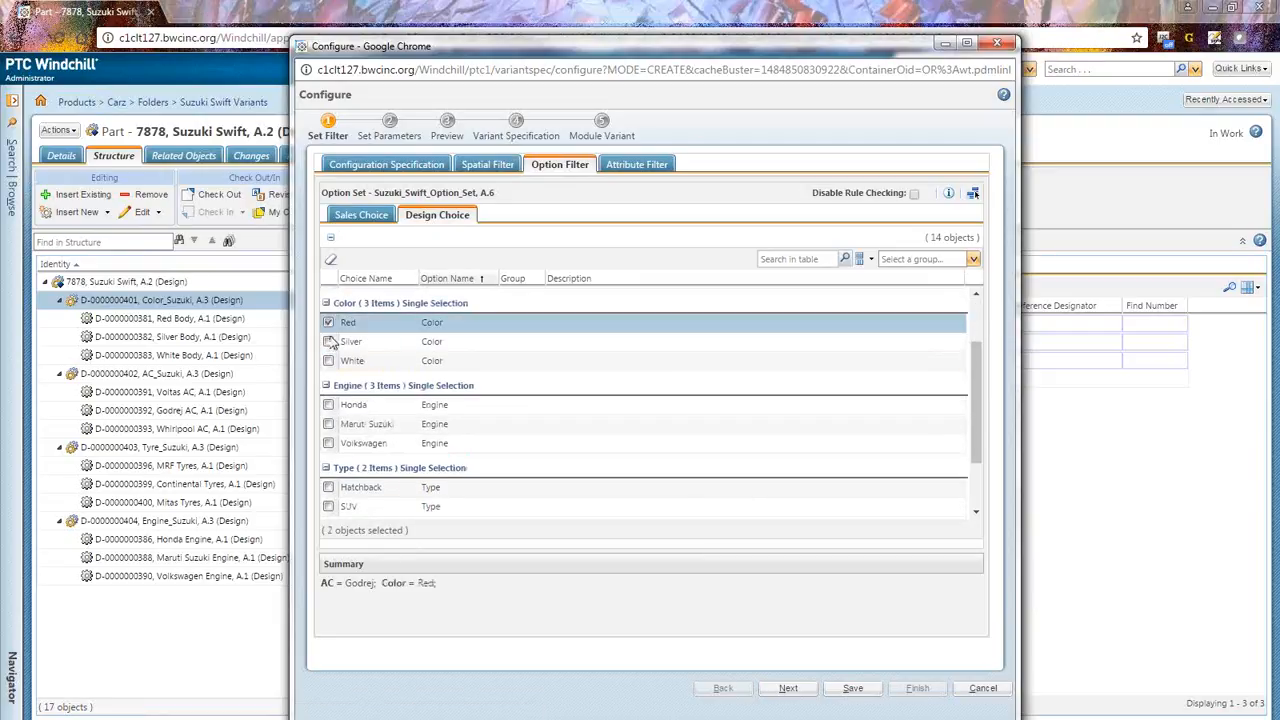
click(328, 424)
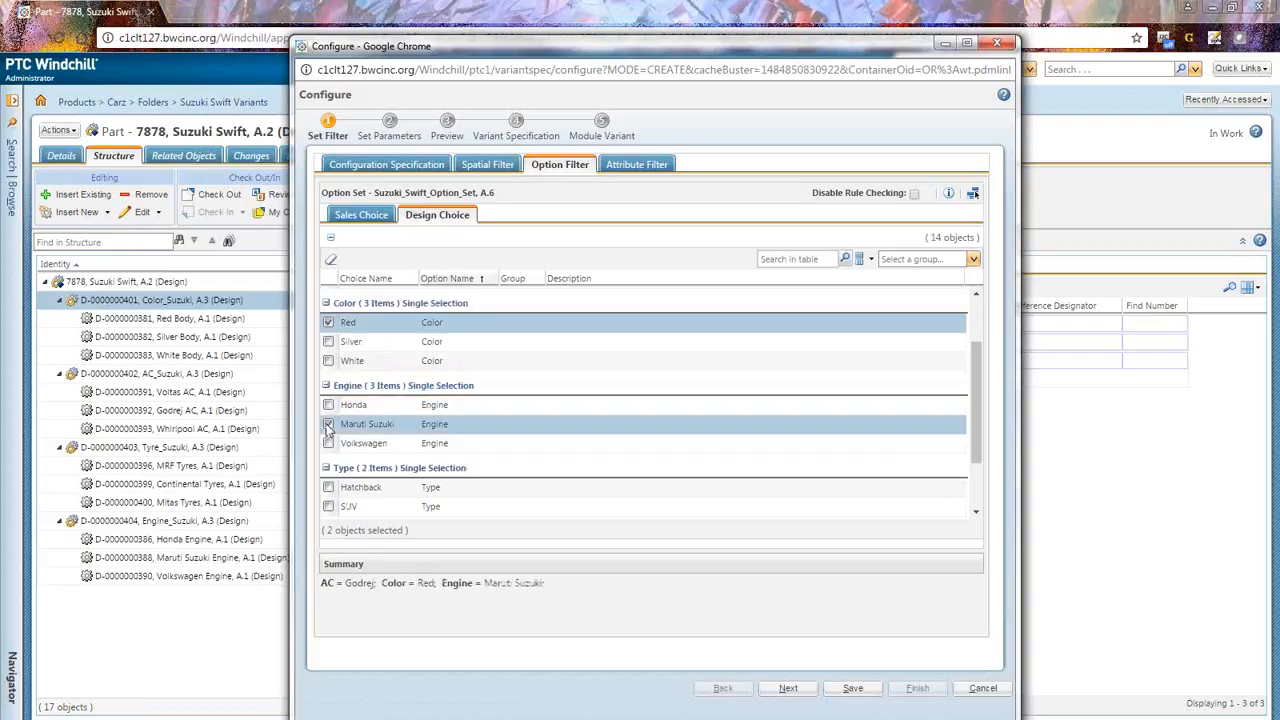
Step: Select the Hatchback type and Continental tyre design choices, then proceed to the Set Parameters stage
scroll(421, 443, down, 1)
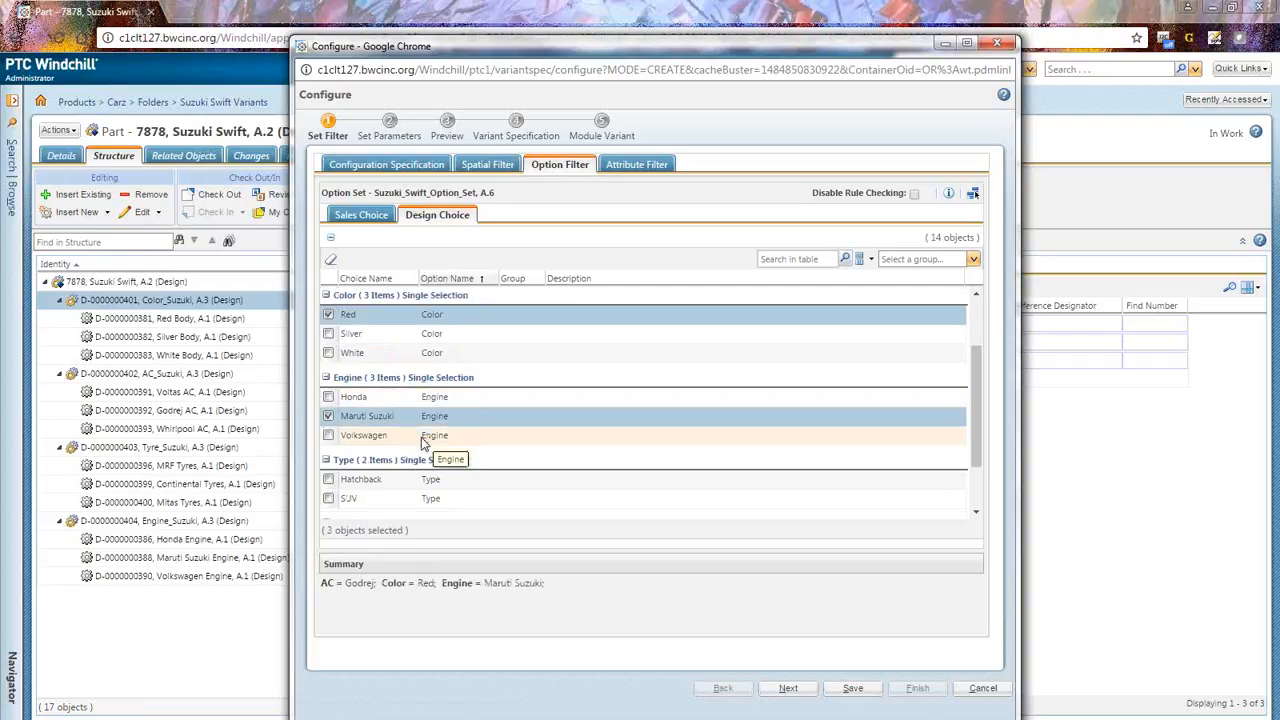
scroll(421, 437, down, 3)
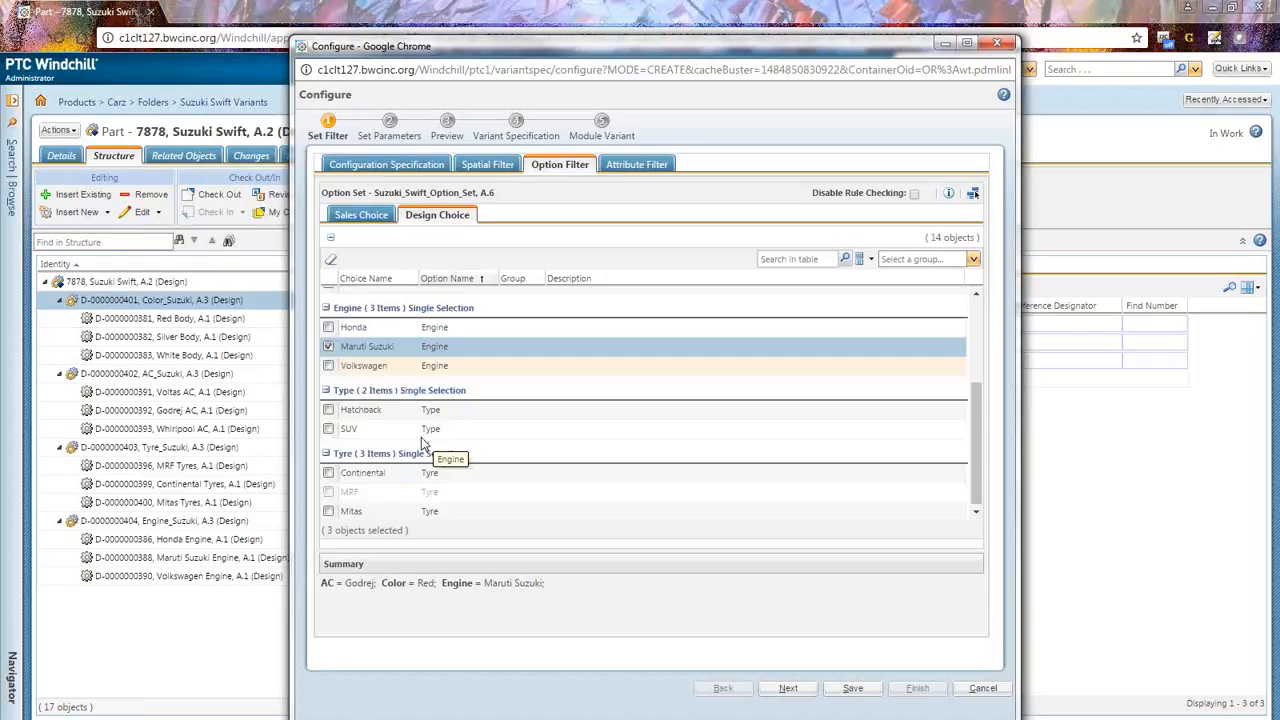
scroll(421, 443, down, 1)
click(328, 409)
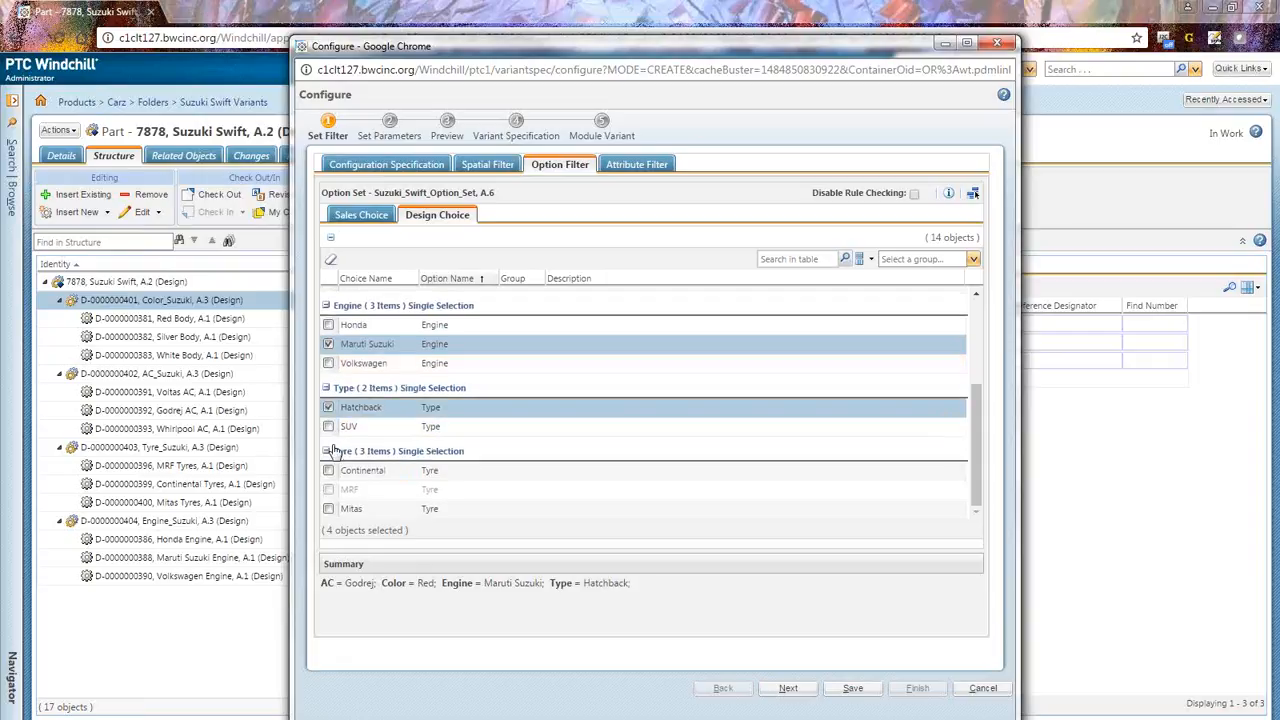
drag(448, 490, 335, 497)
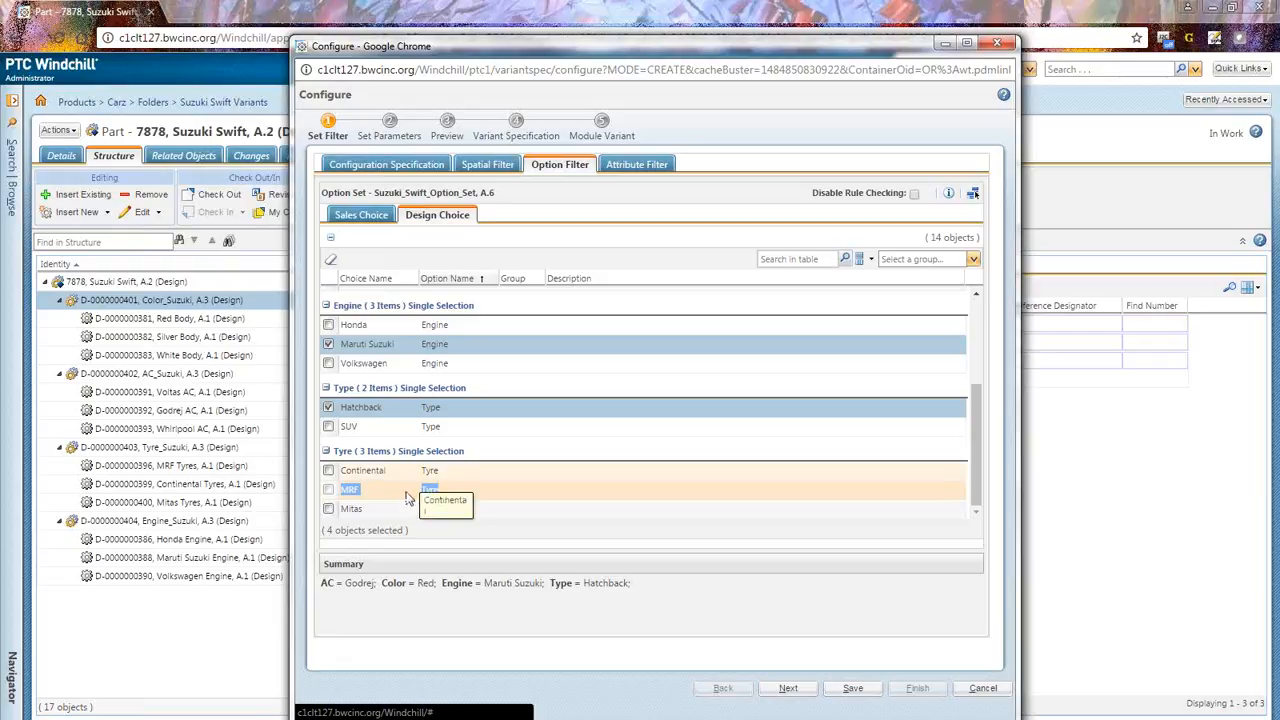
scroll(406, 498, up, 3)
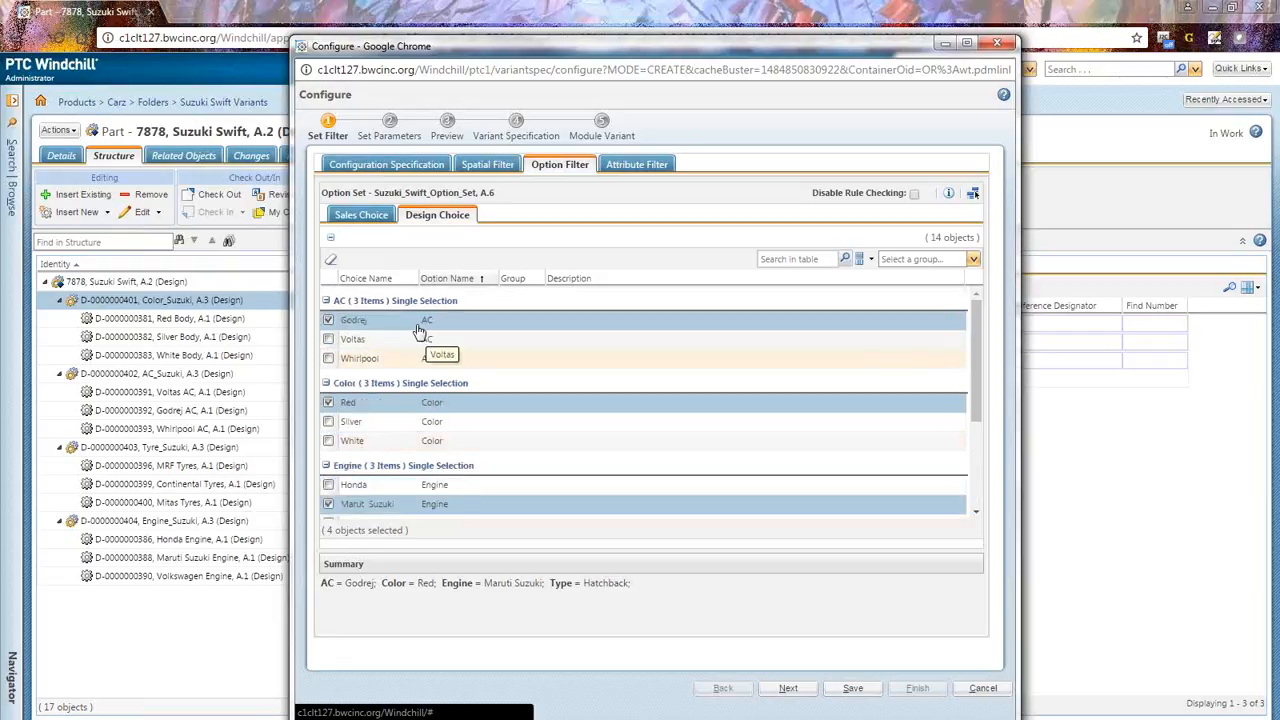
scroll(419, 332, down, 2)
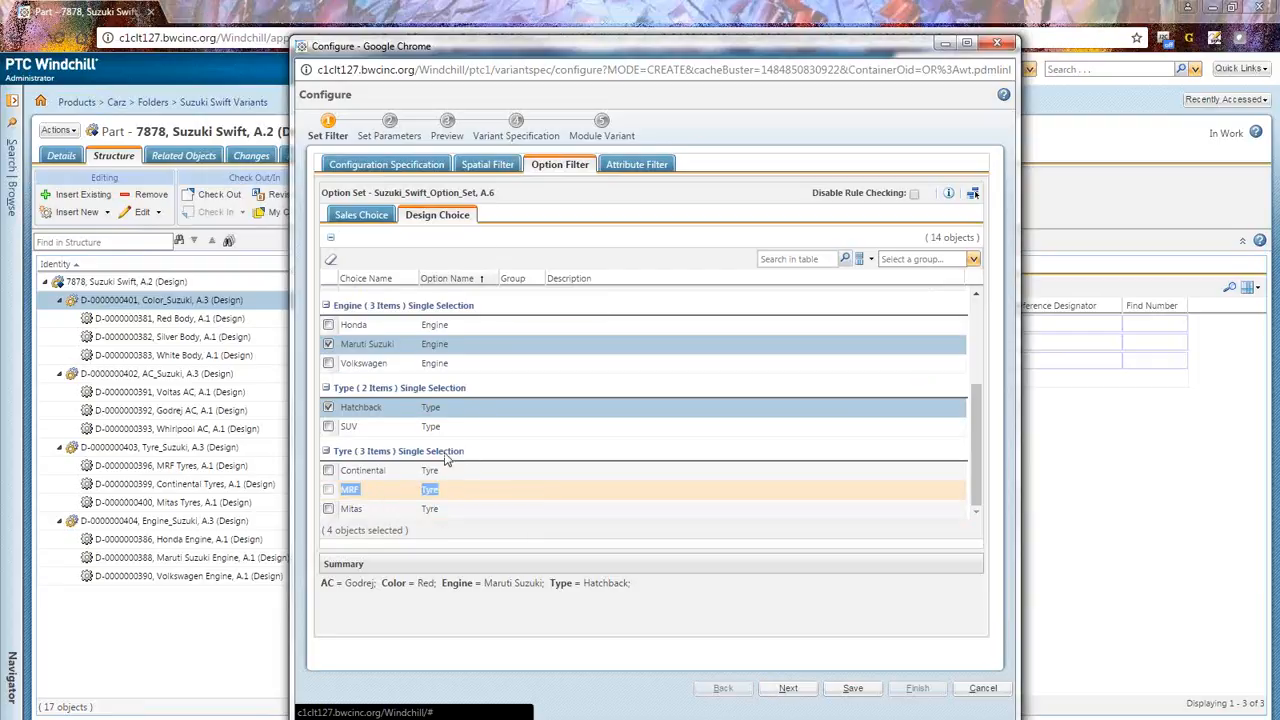
click(329, 471)
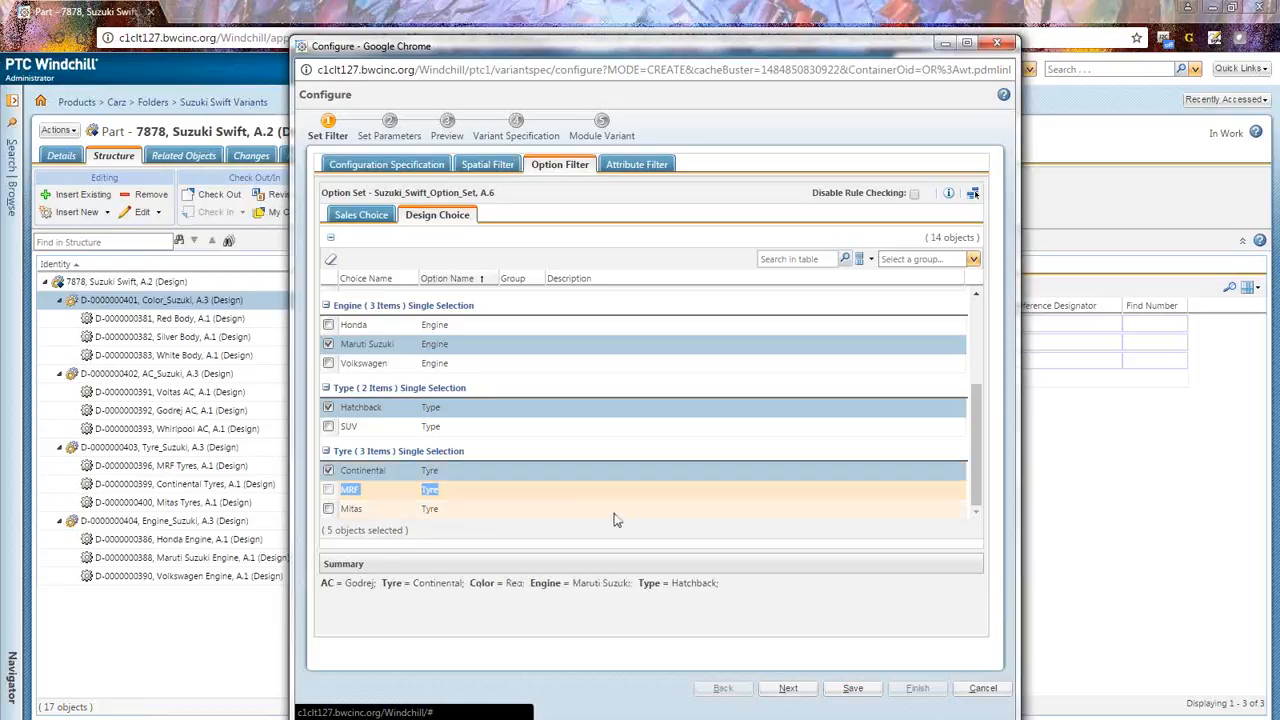
scroll(445, 450, up, 3)
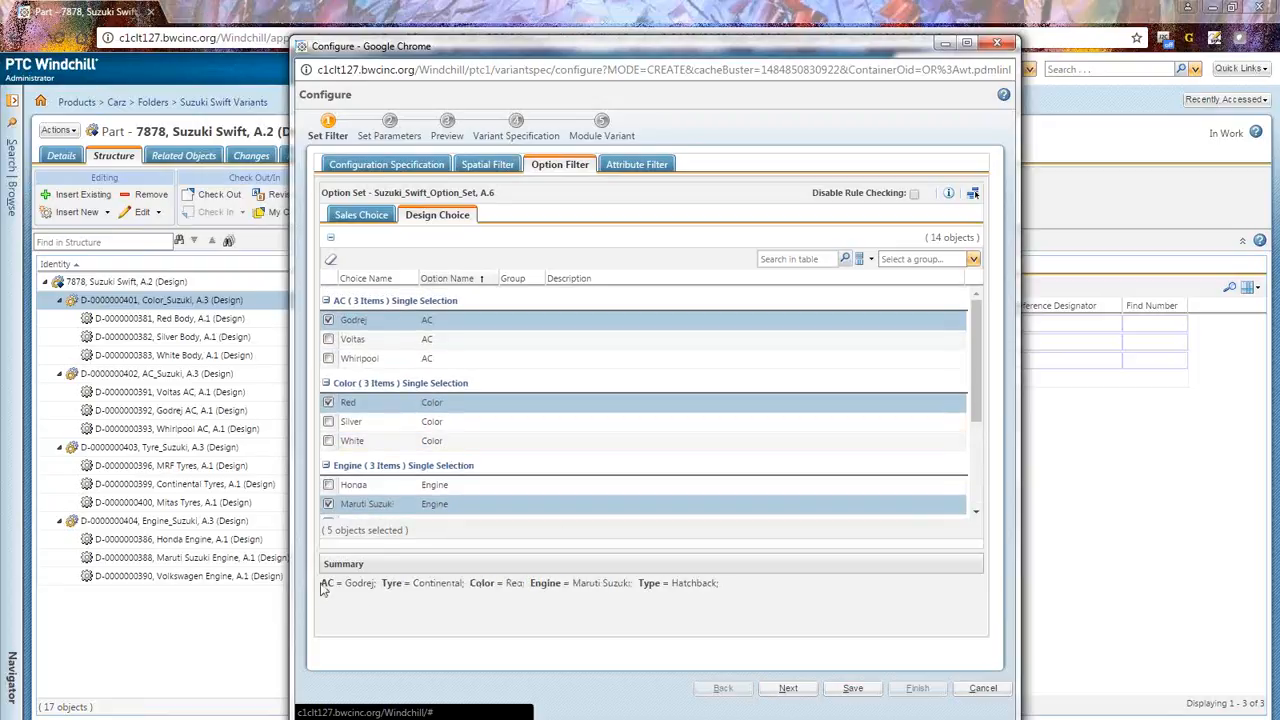
drag(325, 588, 737, 594)
click(603, 615)
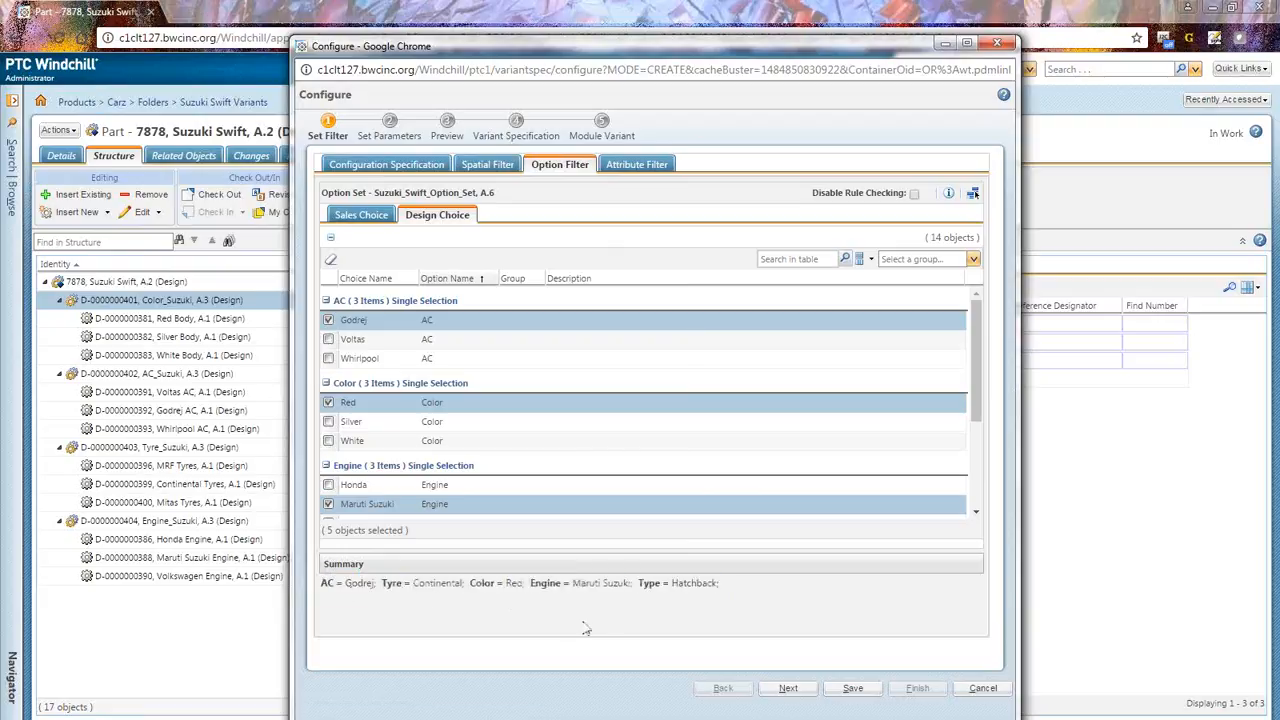
click(788, 690)
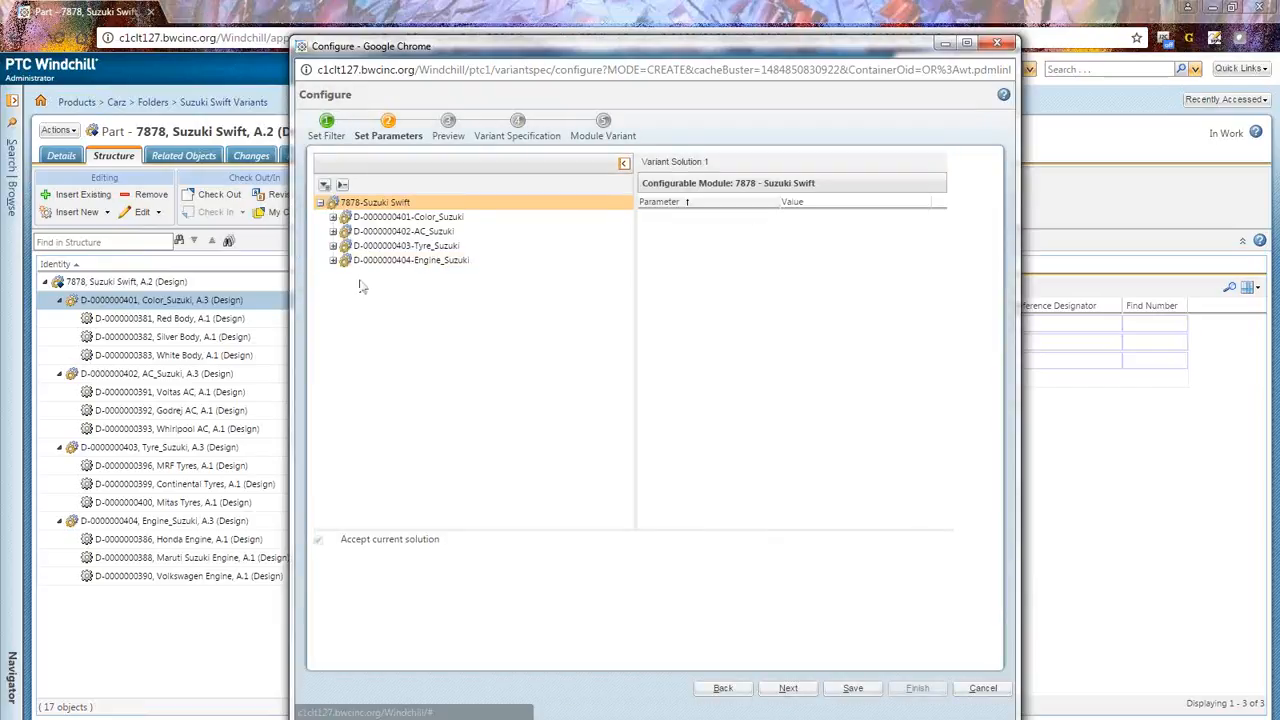
Step: Expand the Color, AC, Tyre and Engine modules to review their resolved parts, then proceed to Preview
click(333, 217)
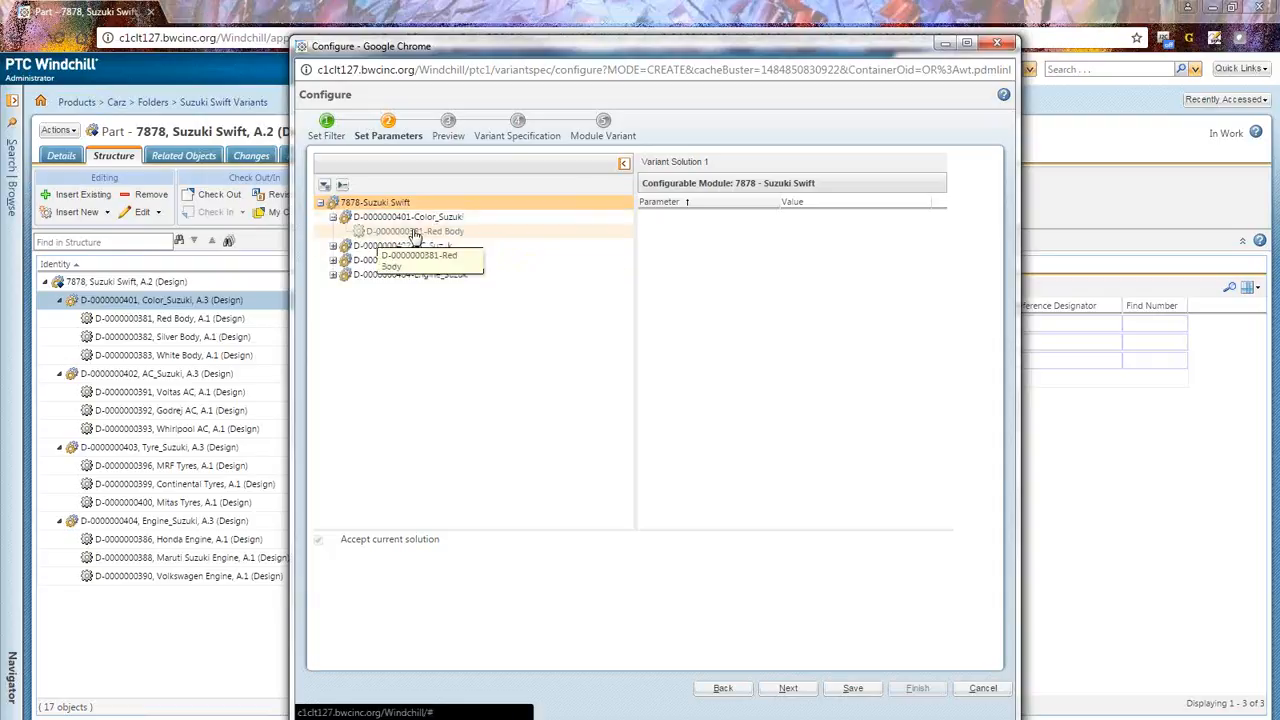
click(333, 246)
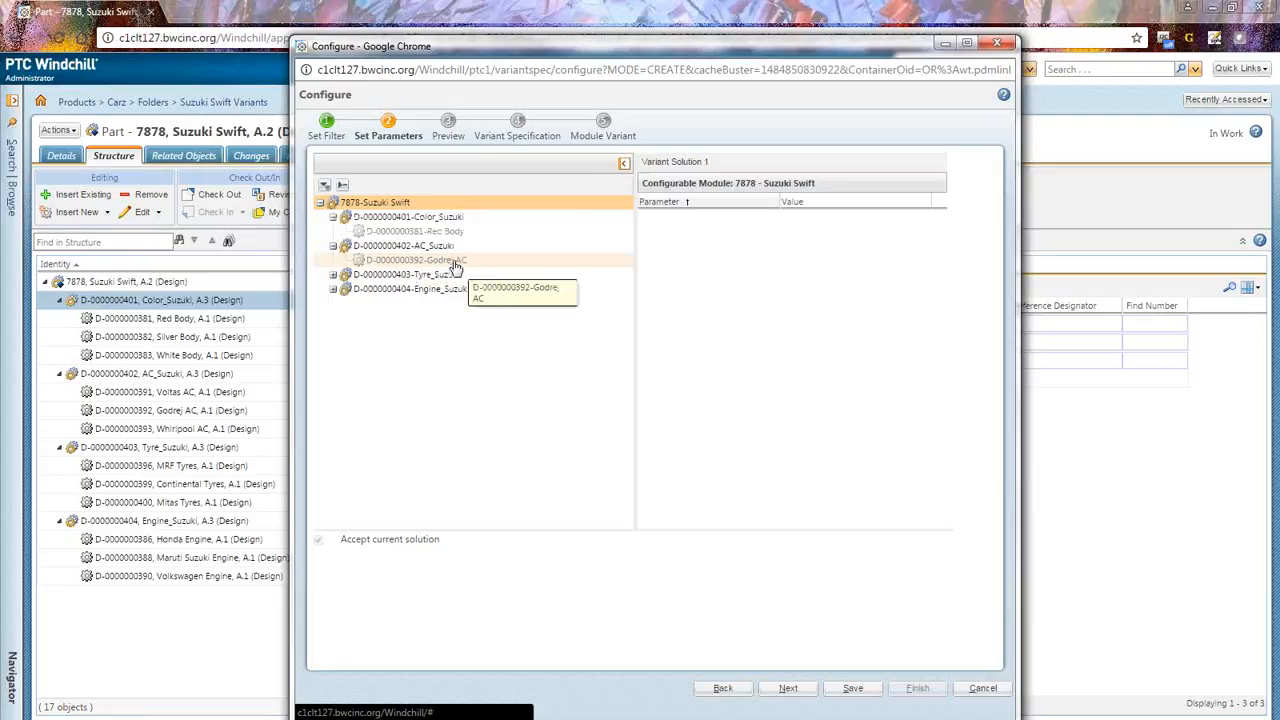
click(333, 274)
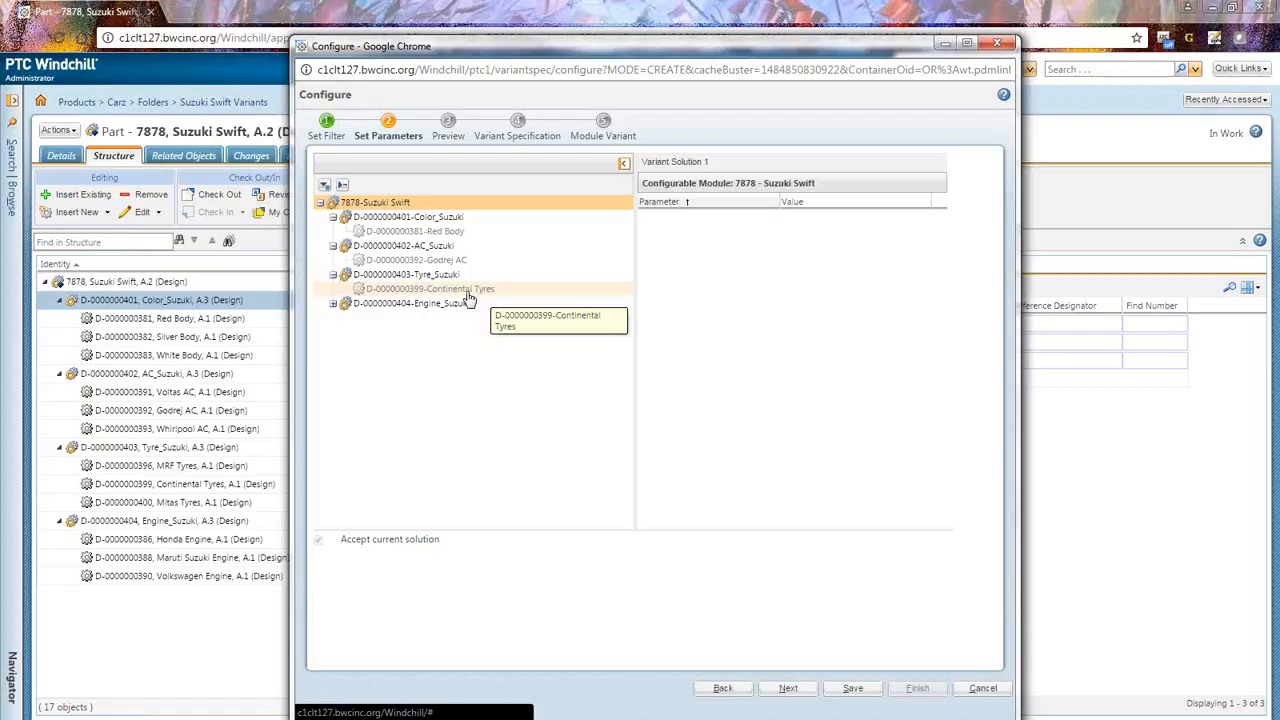
click(333, 303)
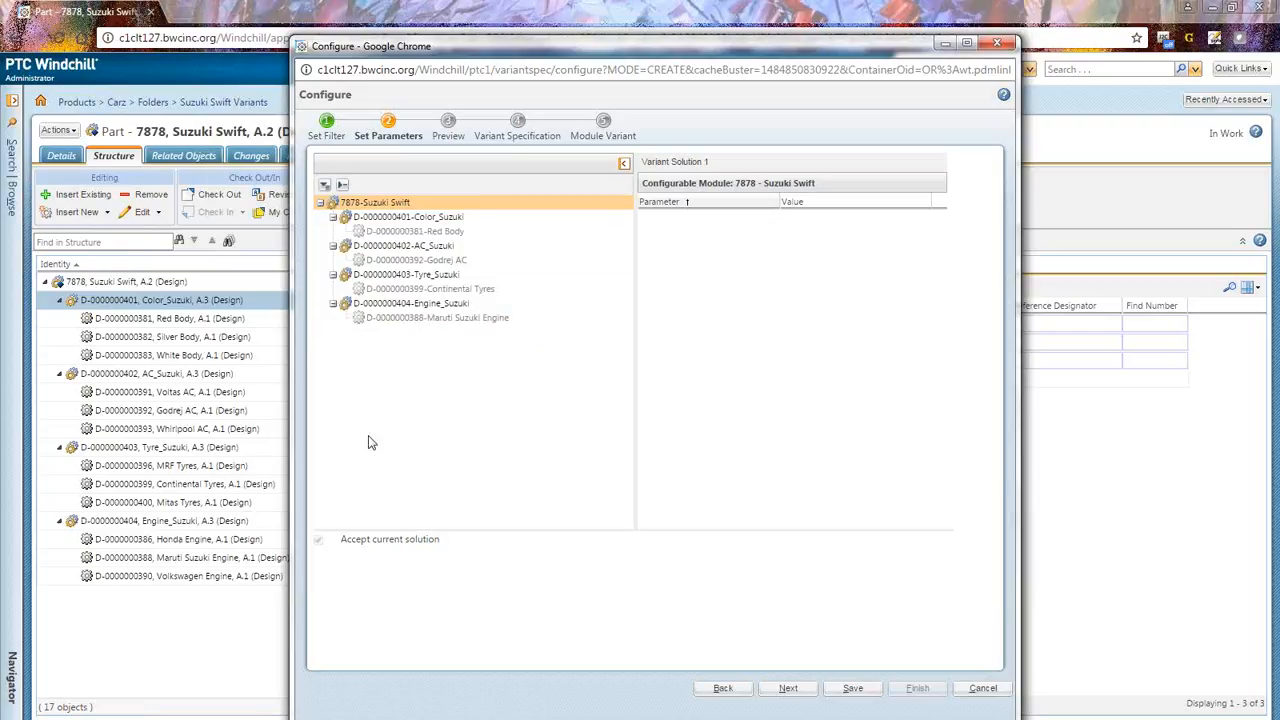
click(789, 689)
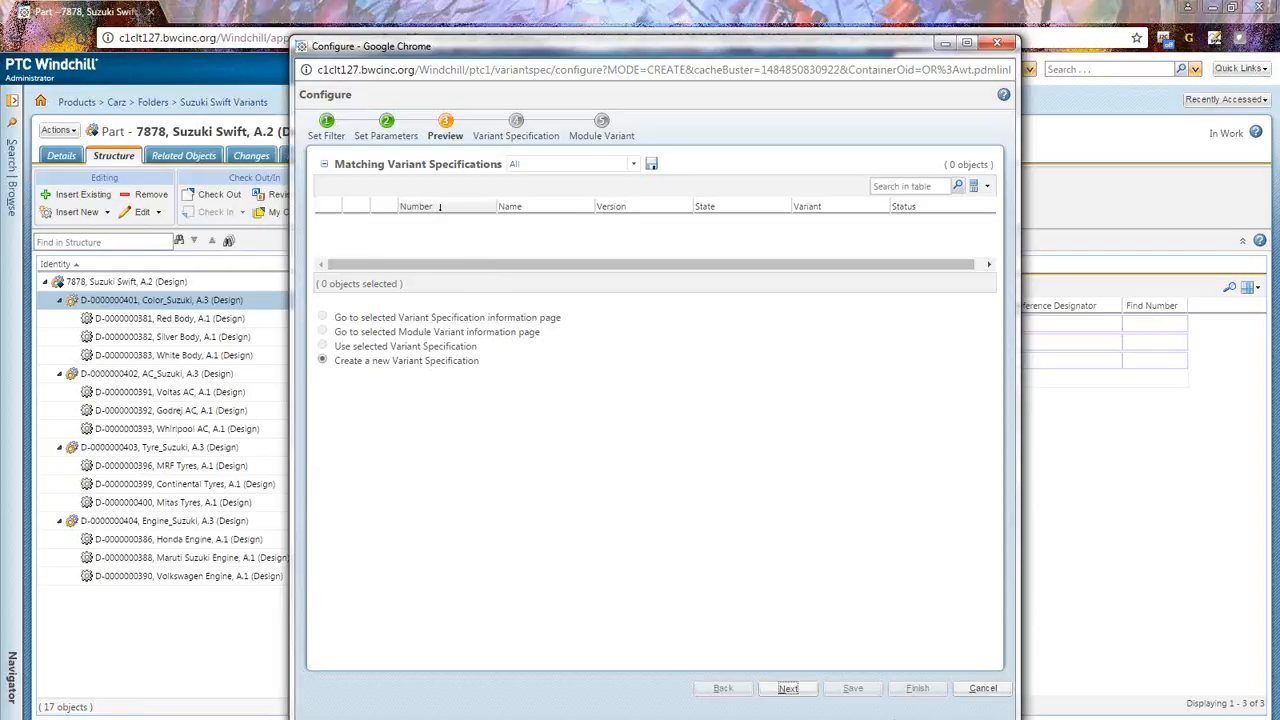
Step: Create a new variant specification named "New Suzuki Variant" and finish the wizard
click(787, 688)
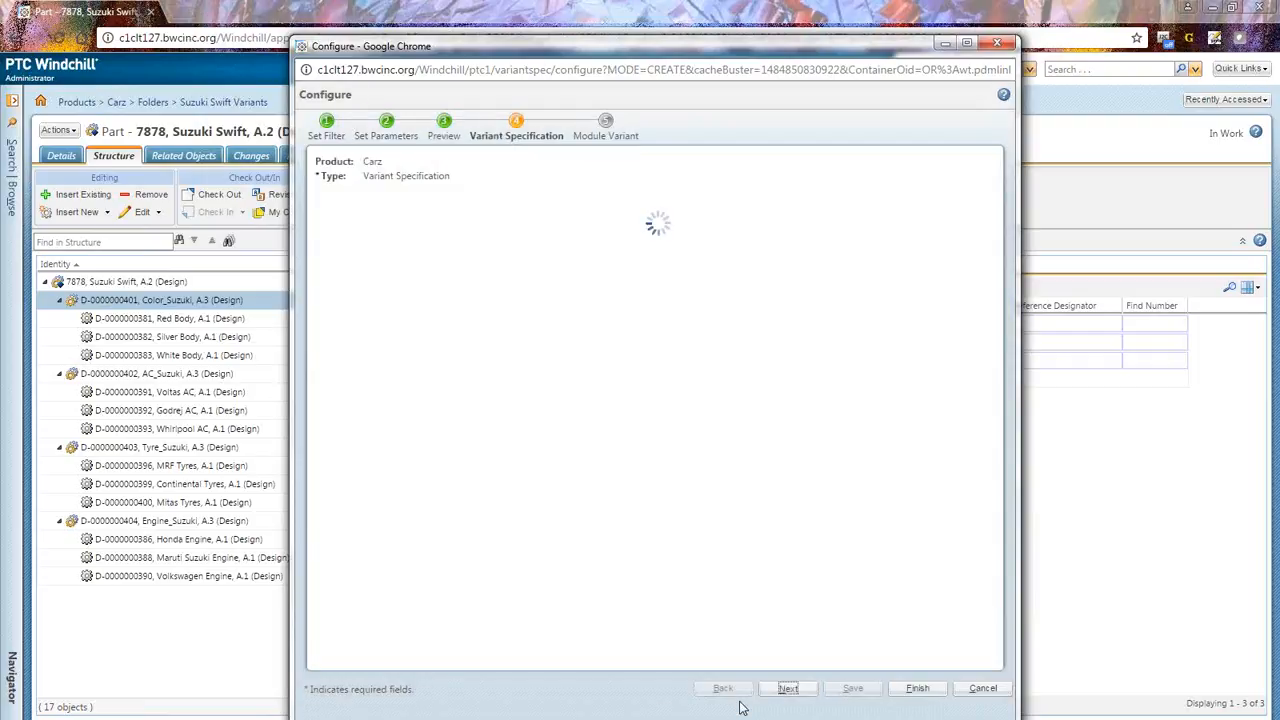
click(425, 245)
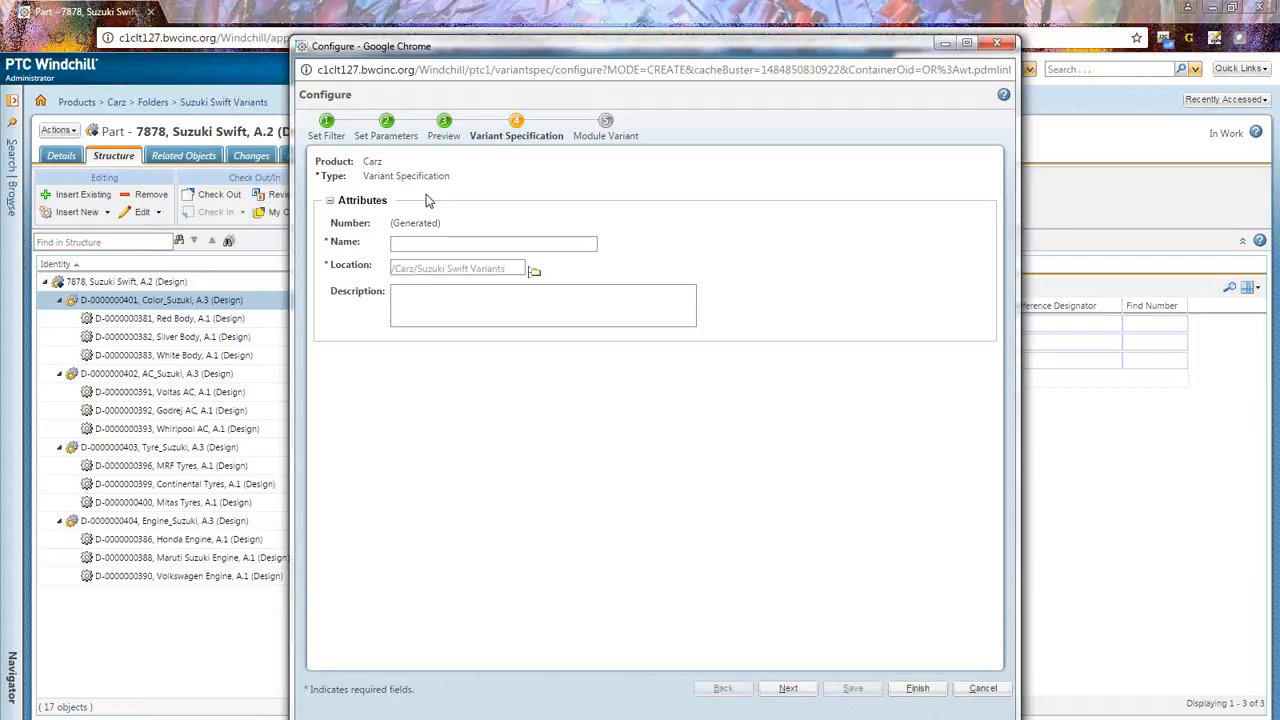
click(480, 244)
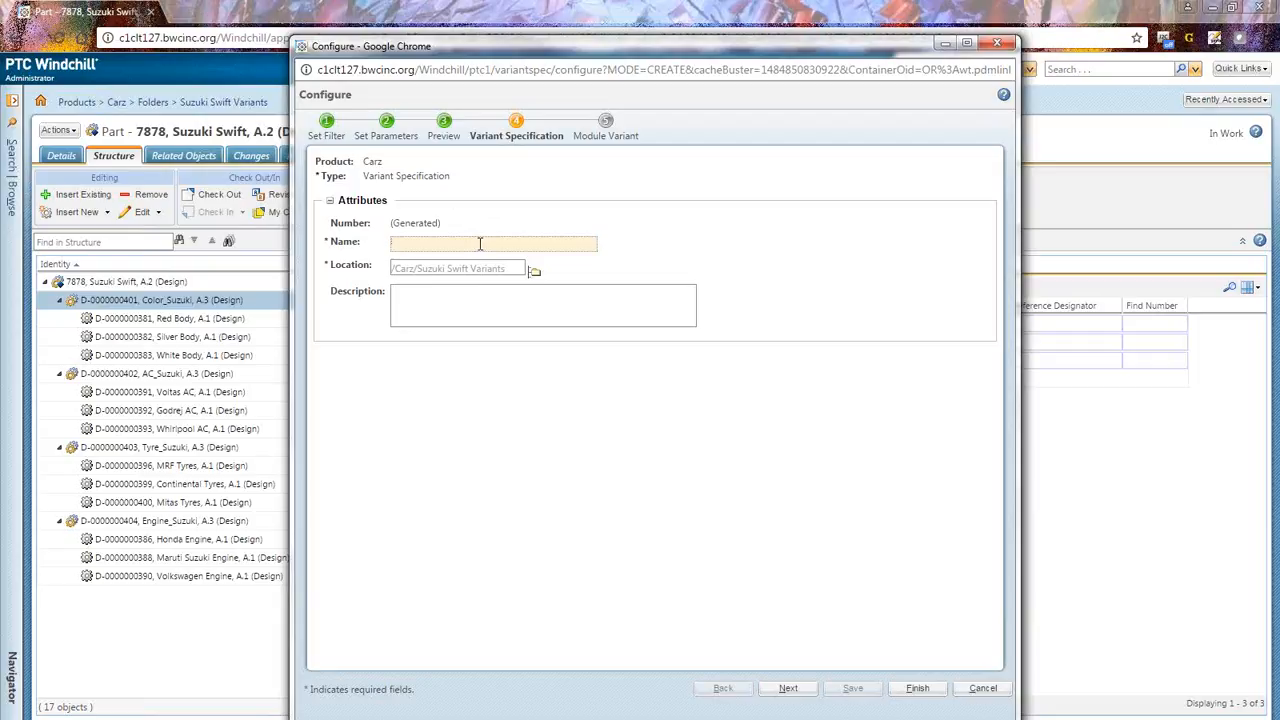
text(New Suzuki Variant)
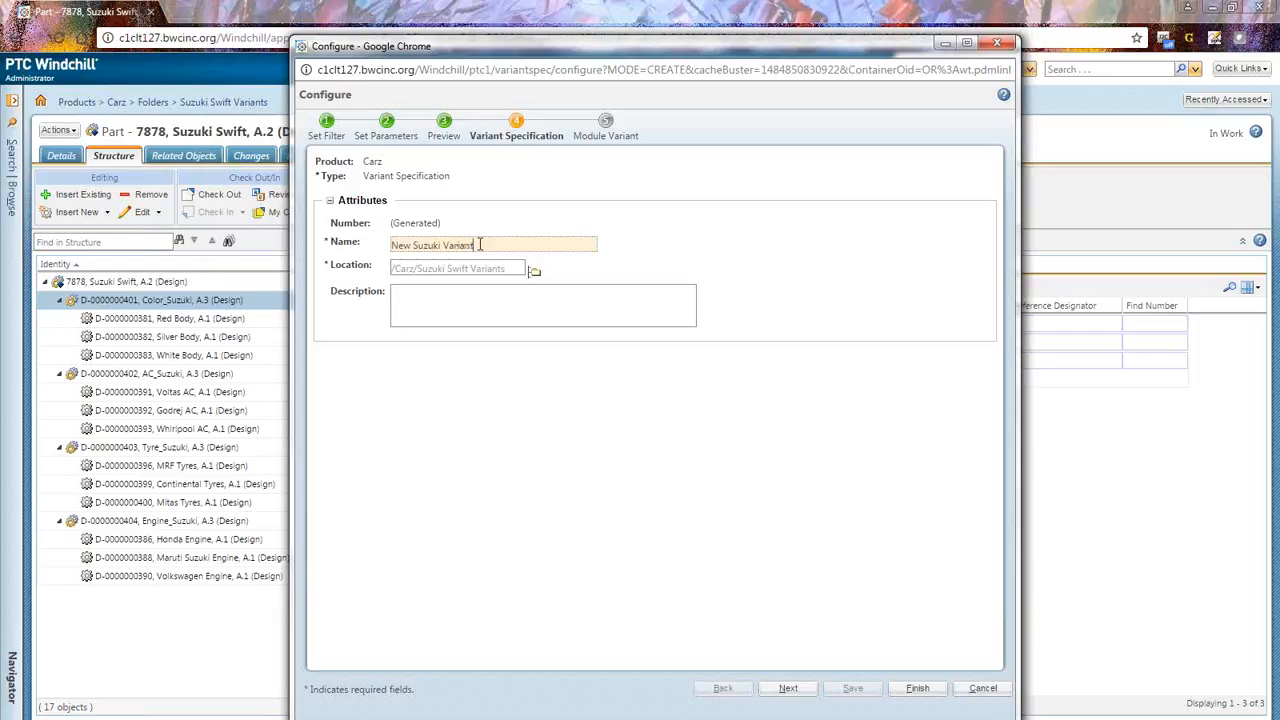
click(917, 688)
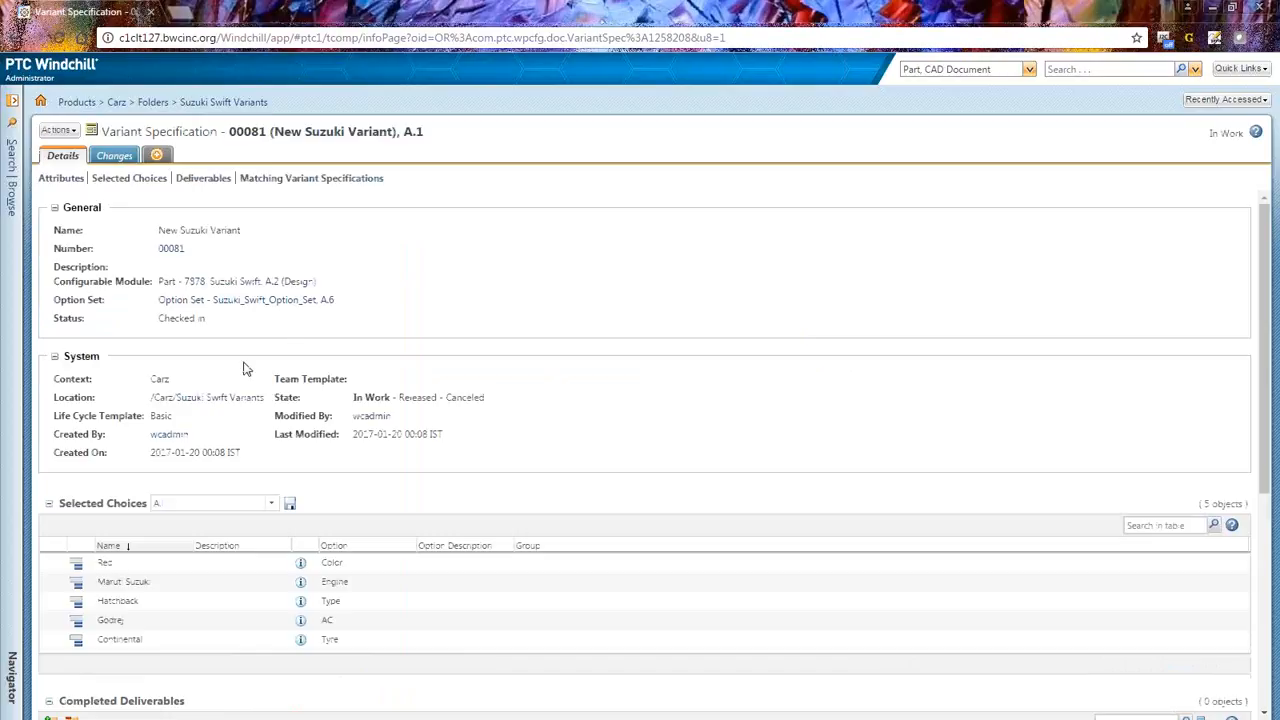
Step: Review the selected choices listed on the new variant specification's details page
scroll(225, 378, down, 1)
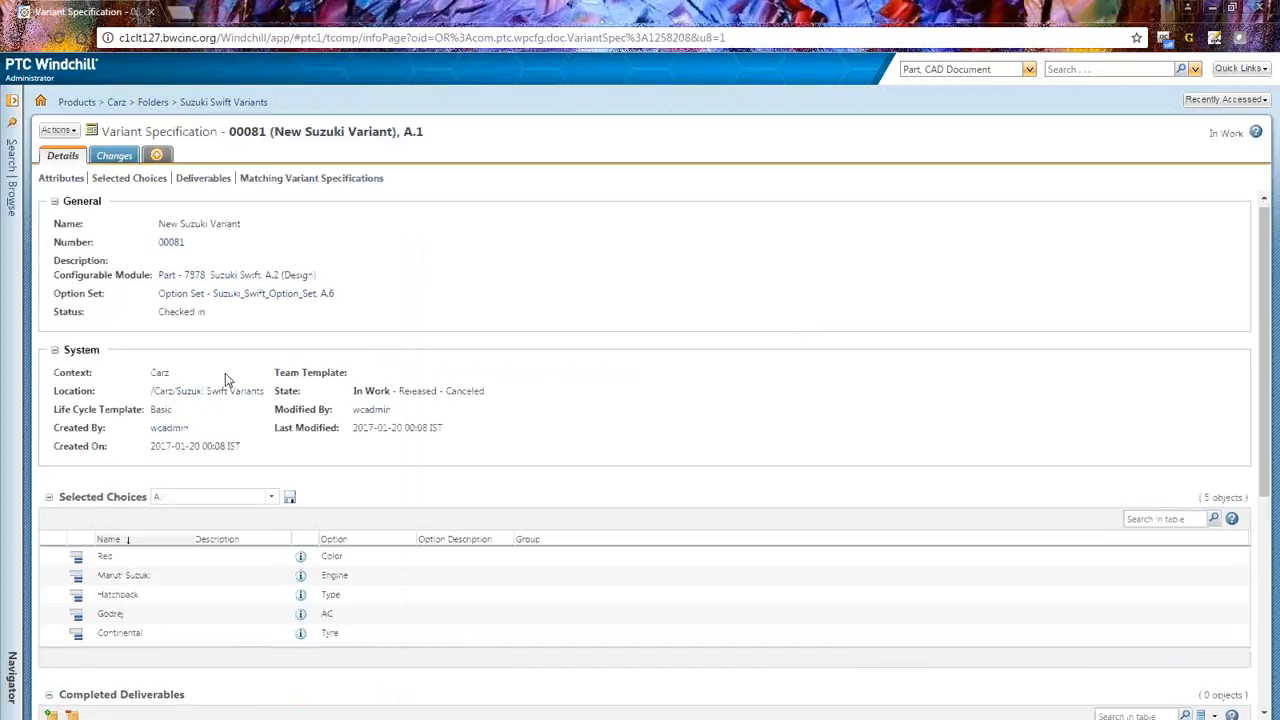
scroll(225, 375, down, 3)
scroll(215, 407, down, 4)
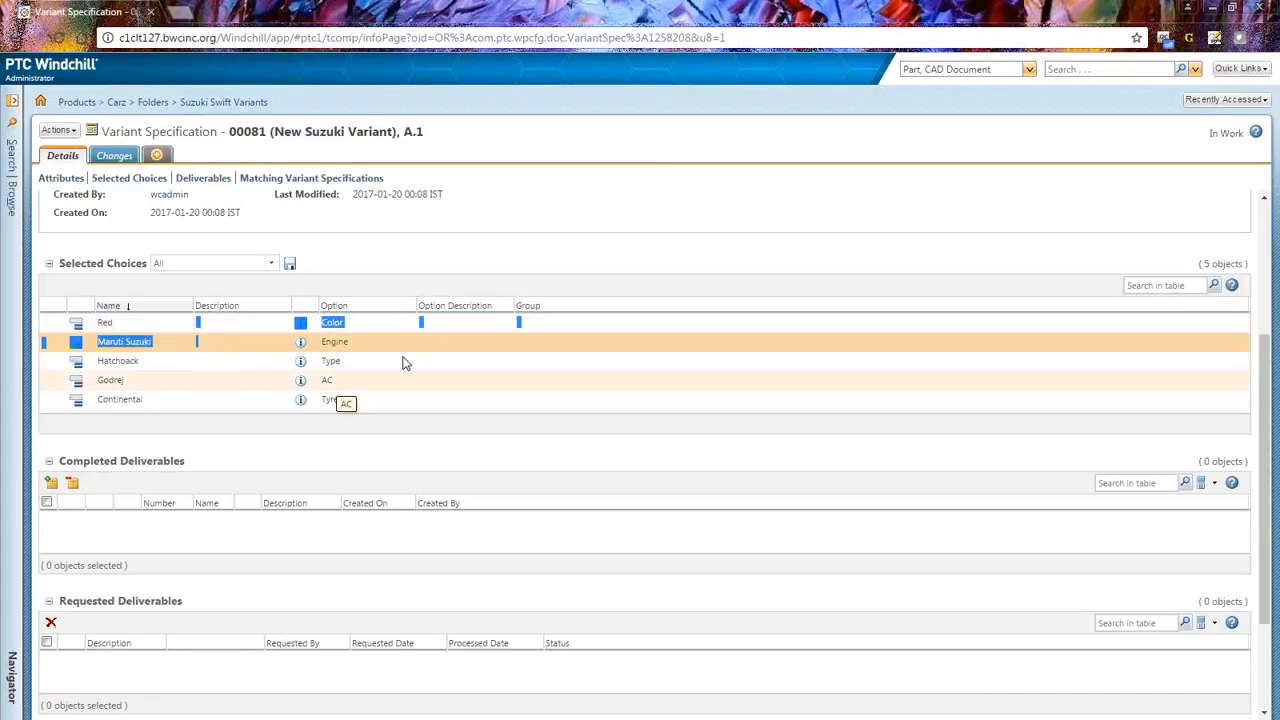
drag(350, 363, 306, 345)
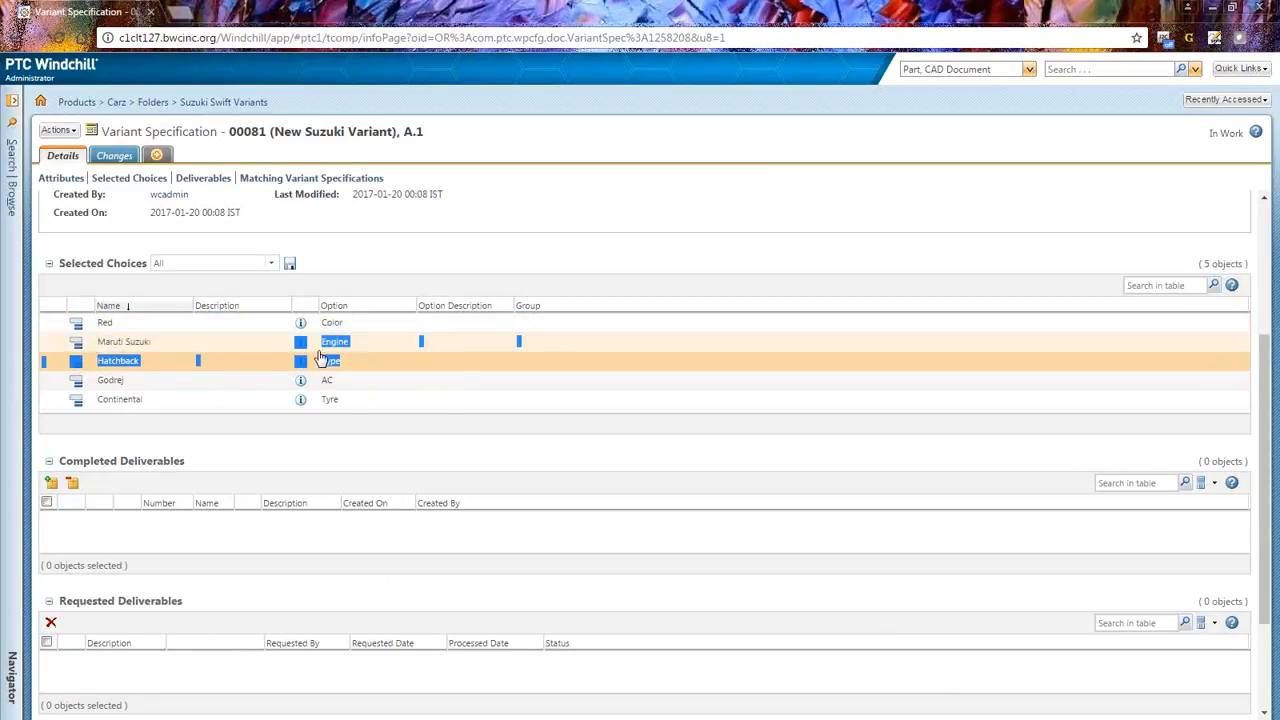
click(208, 384)
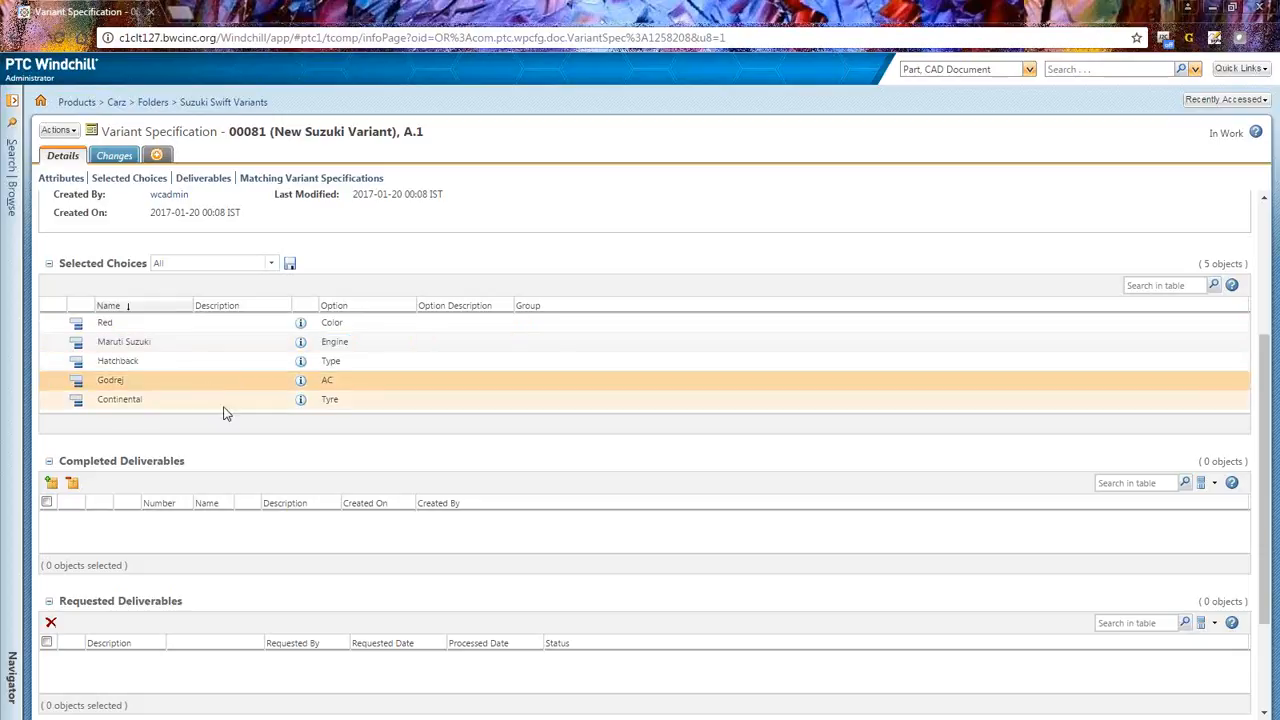
scroll(226, 413, down, 2)
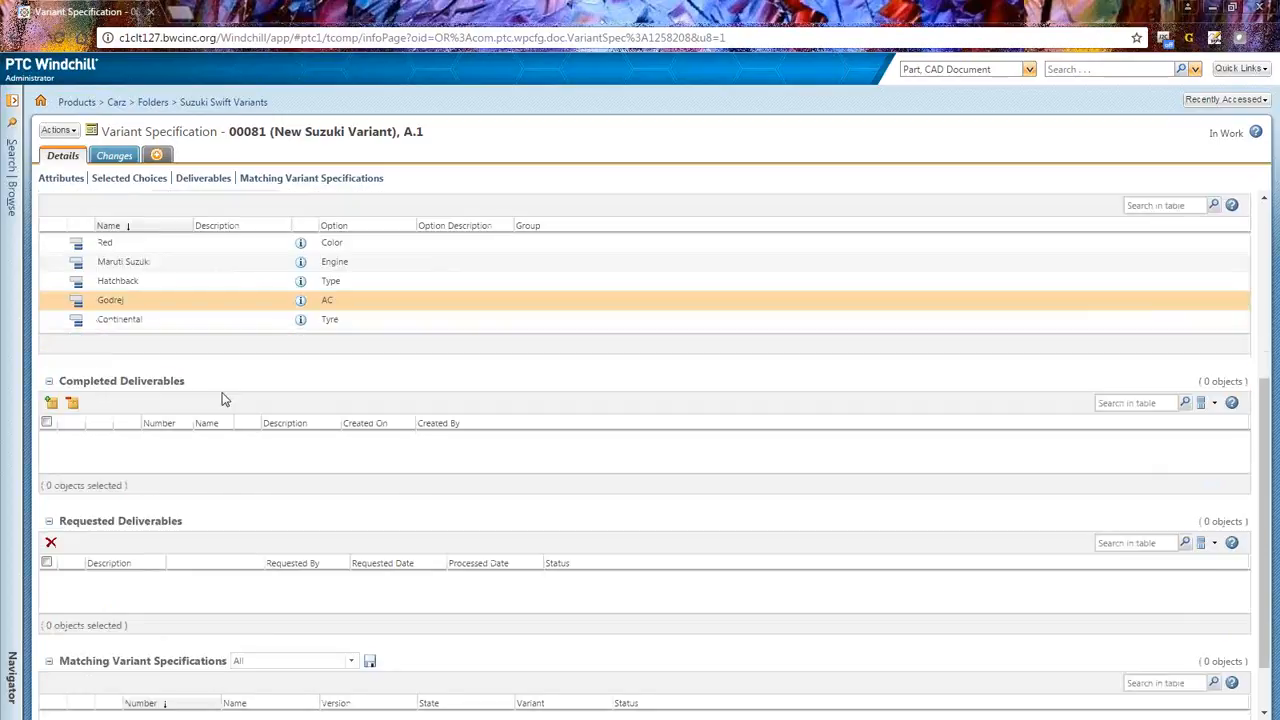
scroll(223, 397, up, 5)
Step: Request deliverables for the New Suzuki Variant specification and confirm the request
click(60, 131)
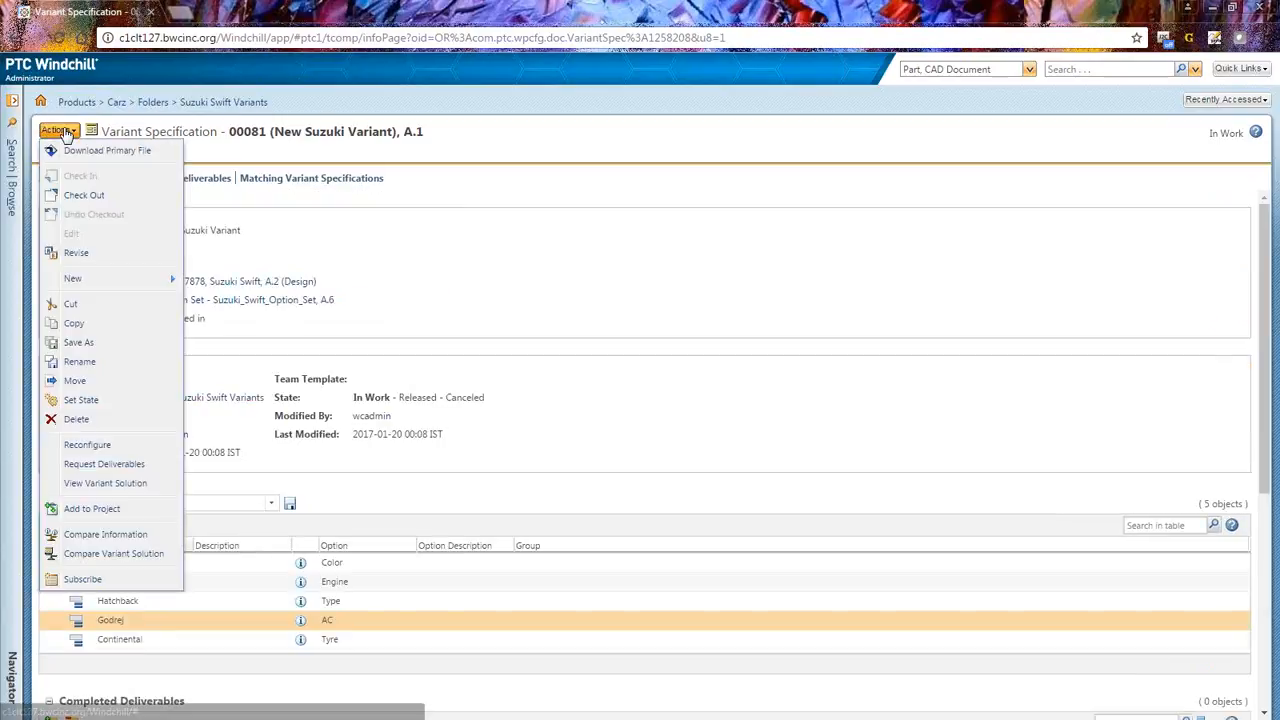
click(106, 465)
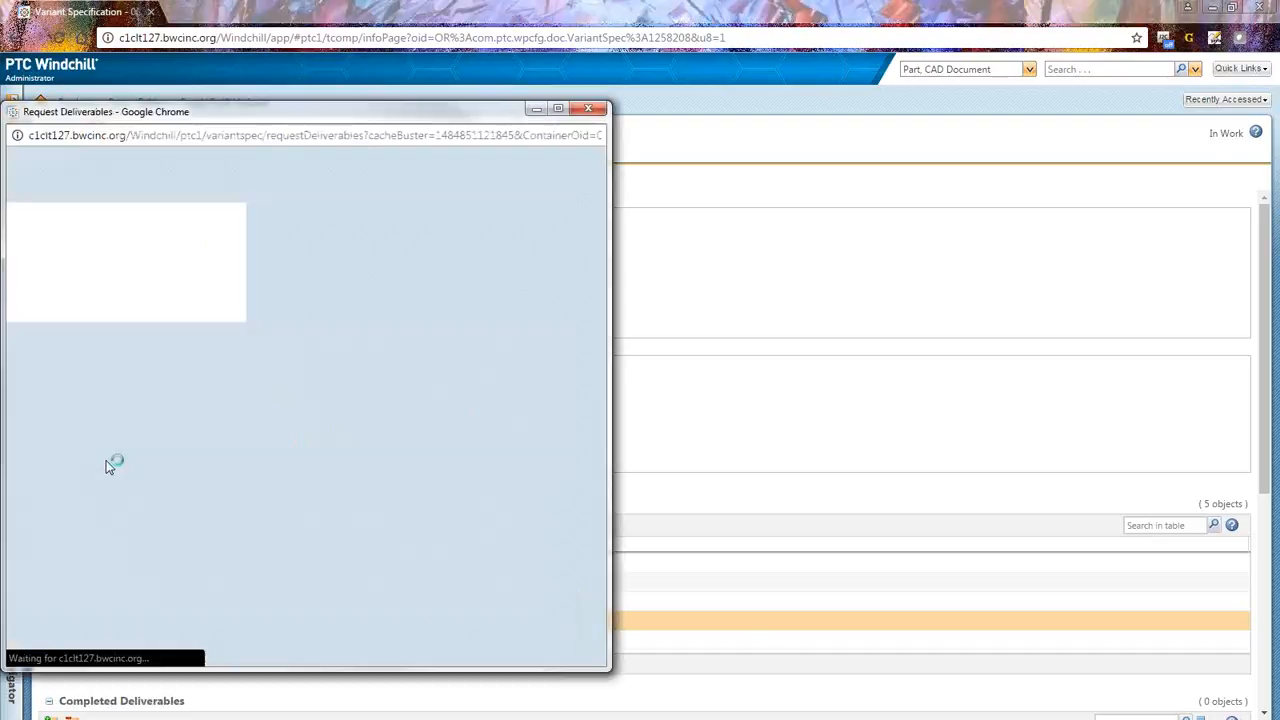
drag(245, 112, 361, 99)
drag(221, 380, 289, 380)
click(622, 628)
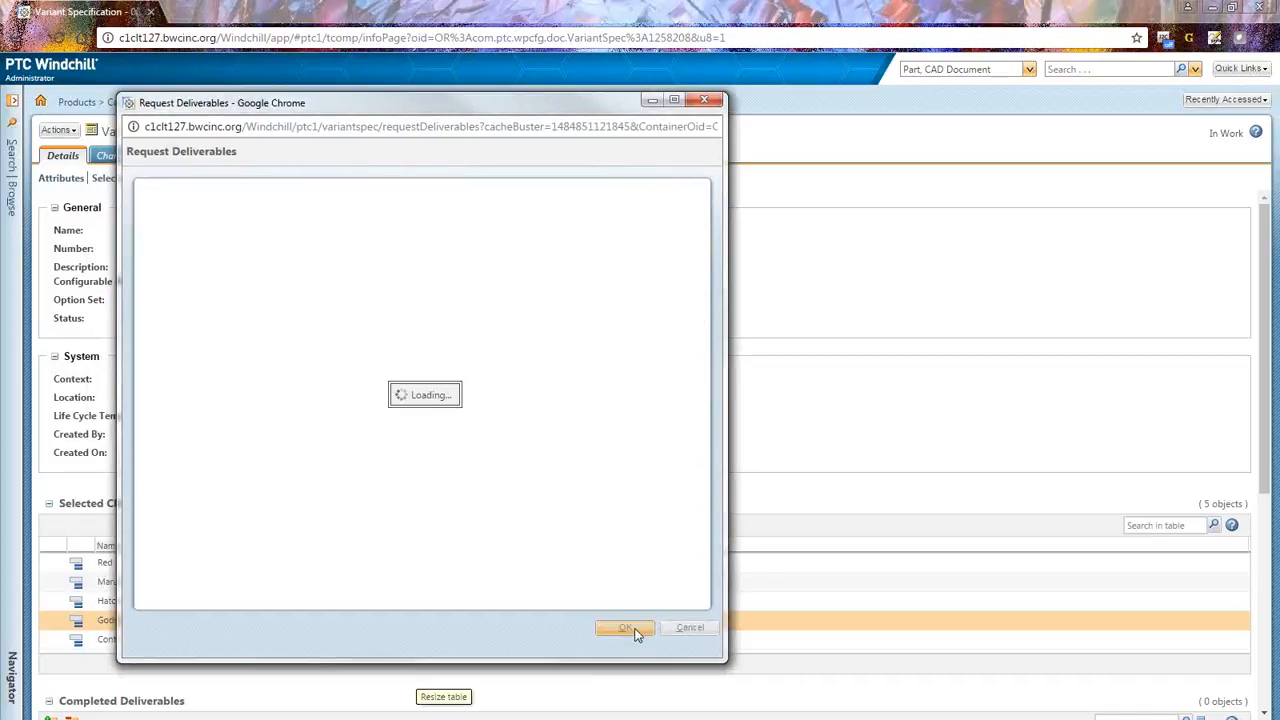
click(225, 101)
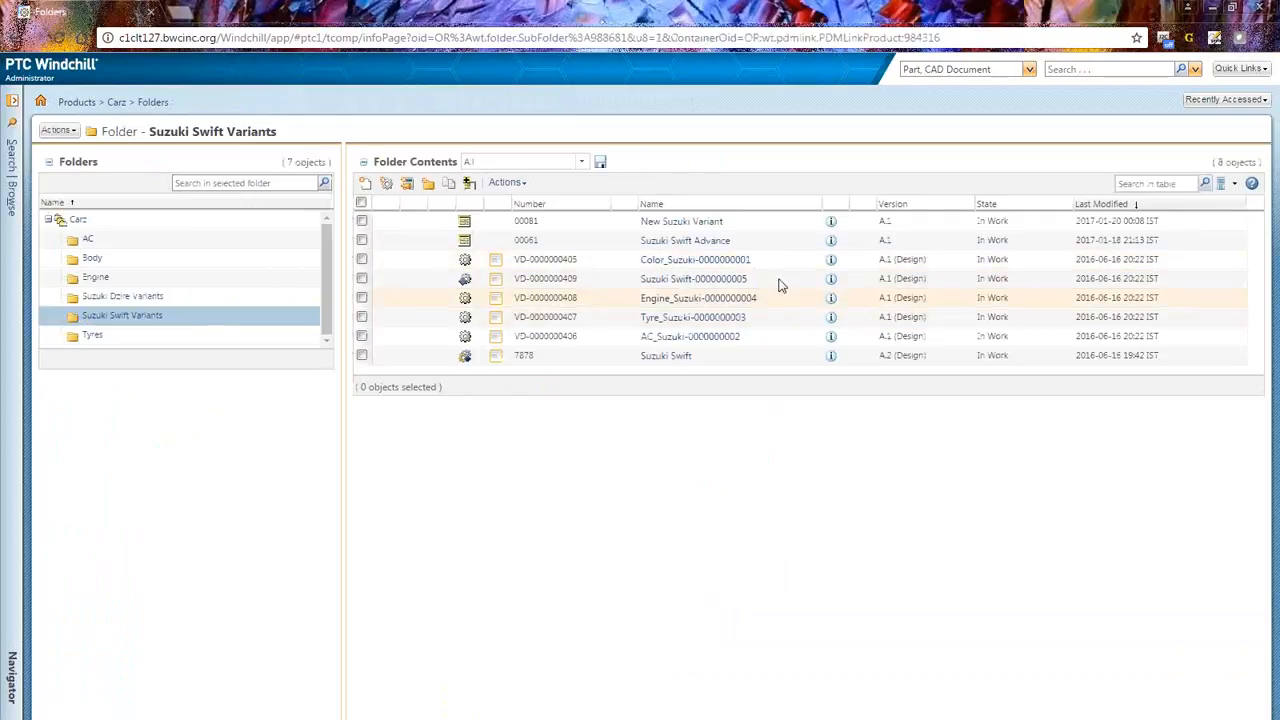
click(122, 316)
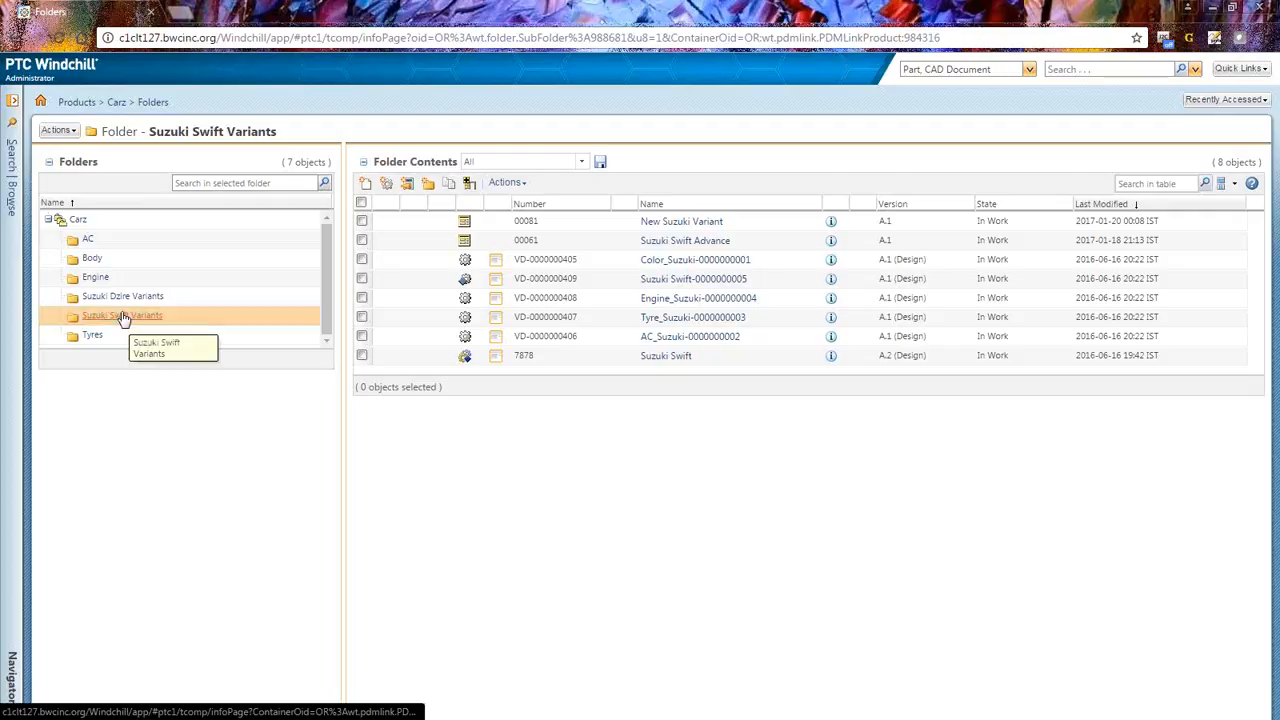
click(830, 279)
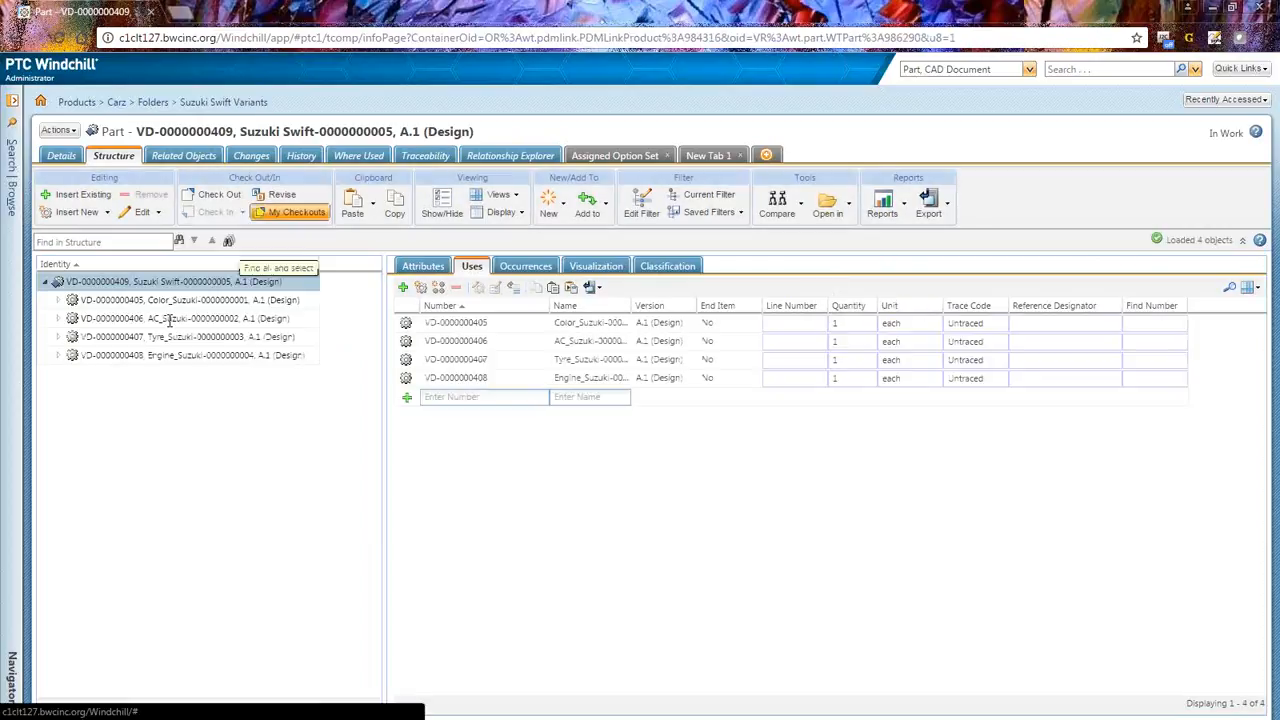
Step: Expand the Color, AC, Tyre and Engine modules in the part's structure to review their resolved parts
drag(136, 131, 243, 129)
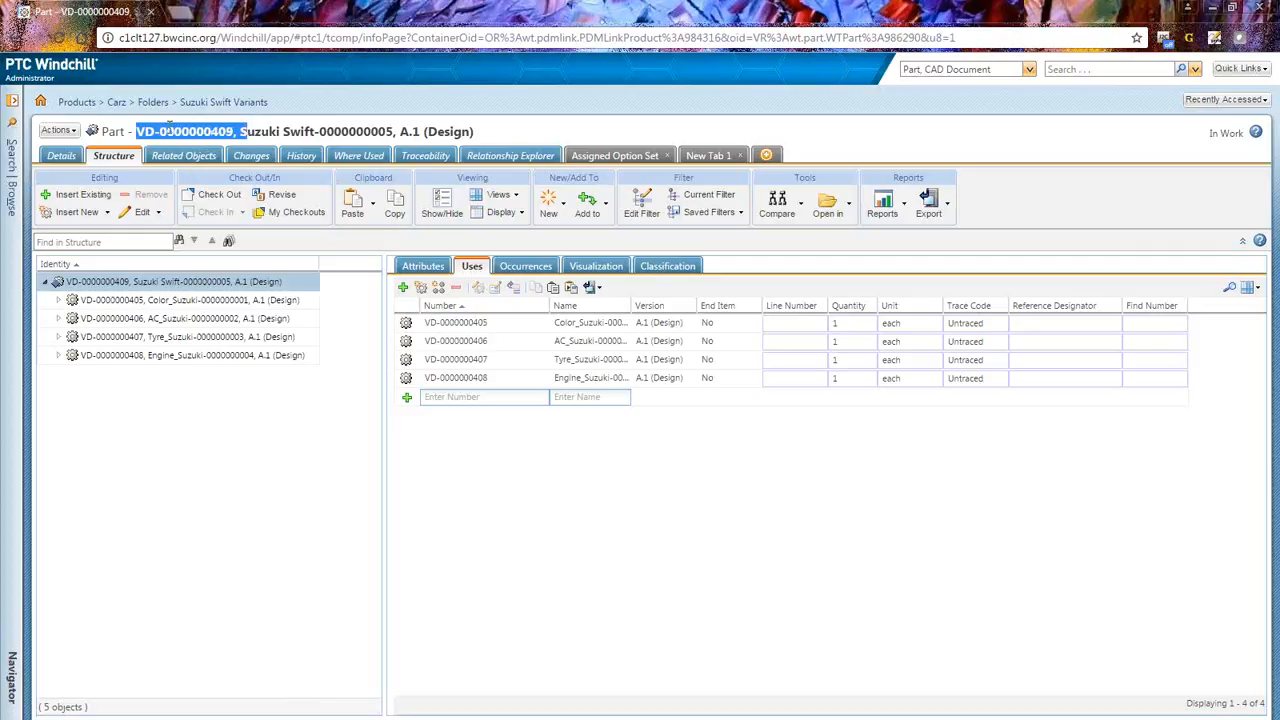
drag(136, 131, 154, 123)
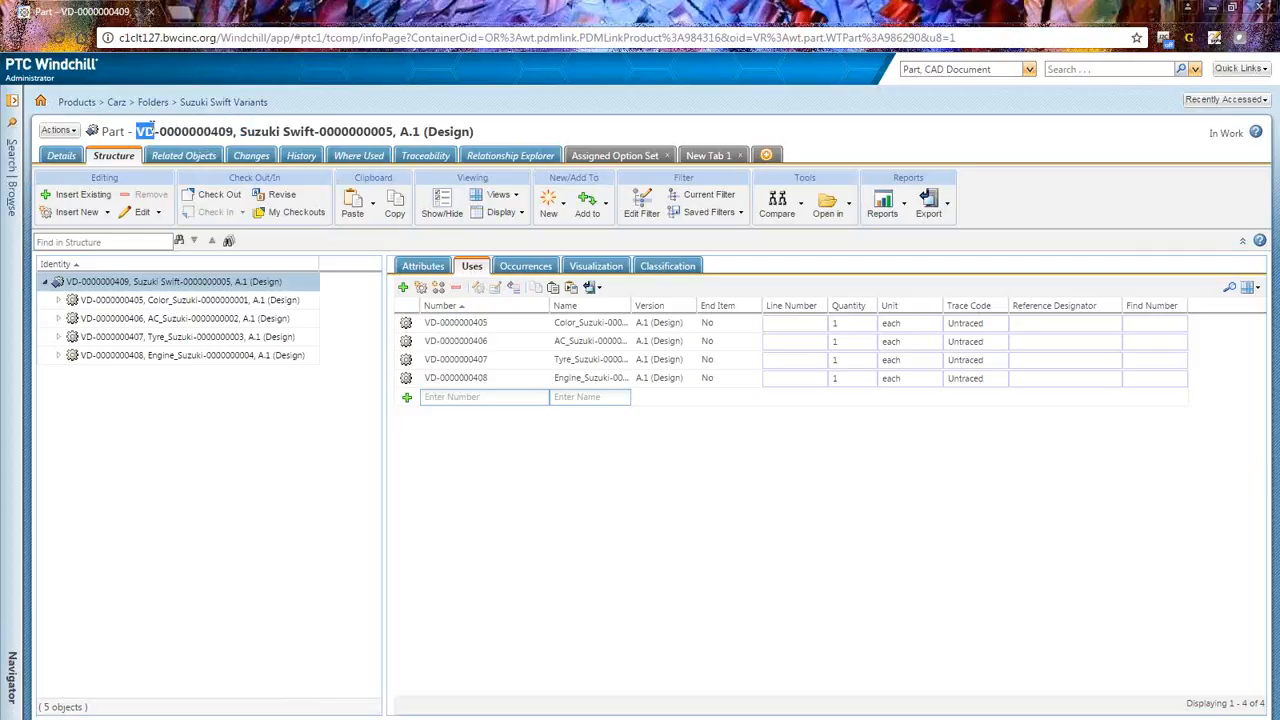
click(156, 130)
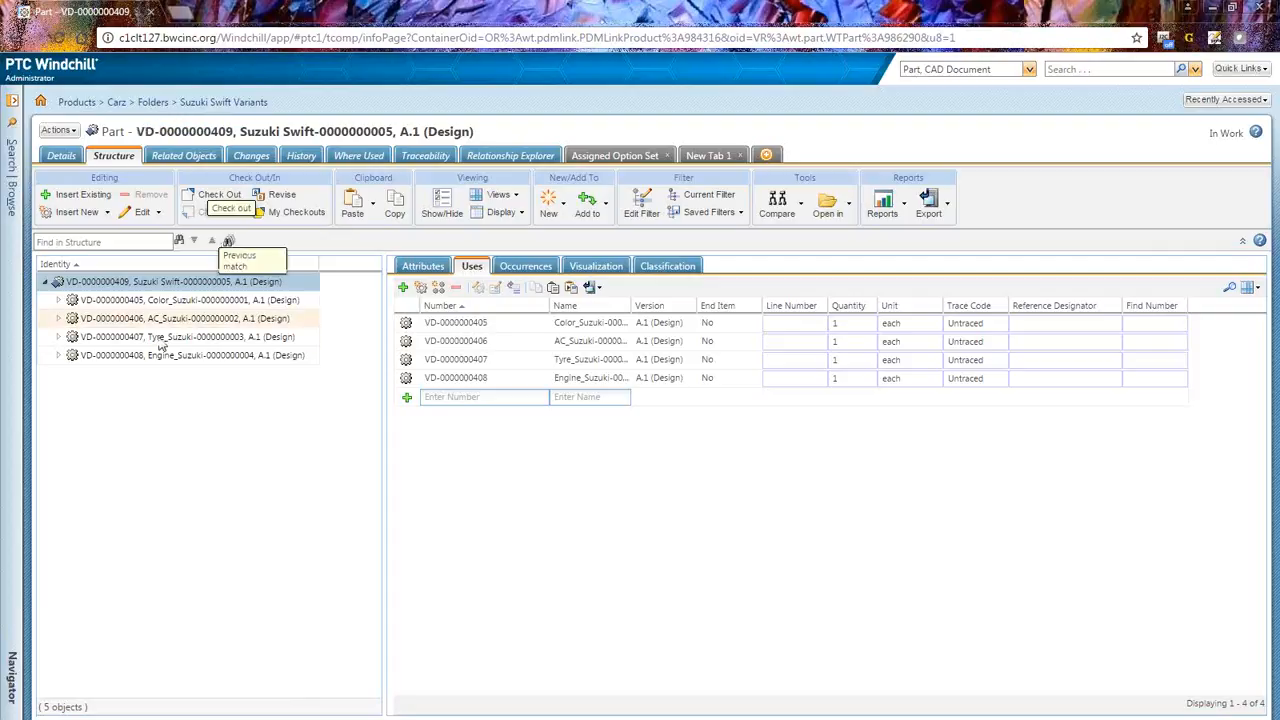
click(58, 300)
click(58, 337)
click(58, 373)
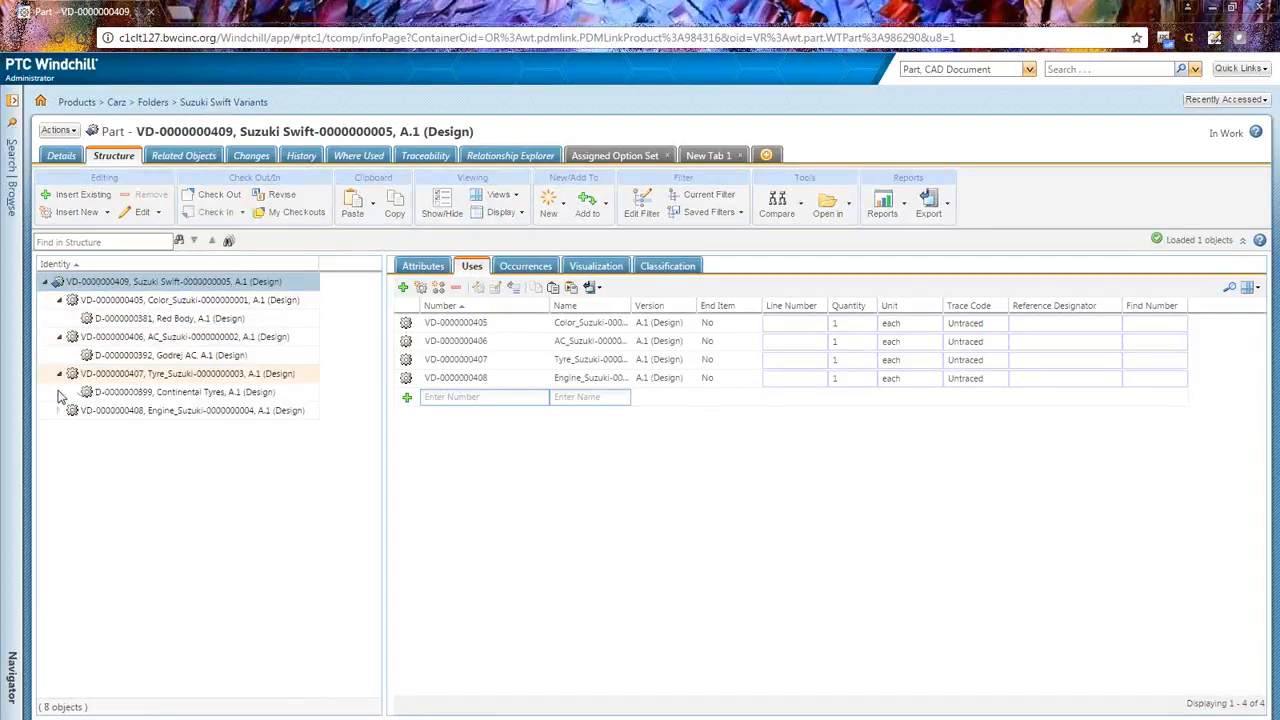
click(58, 410)
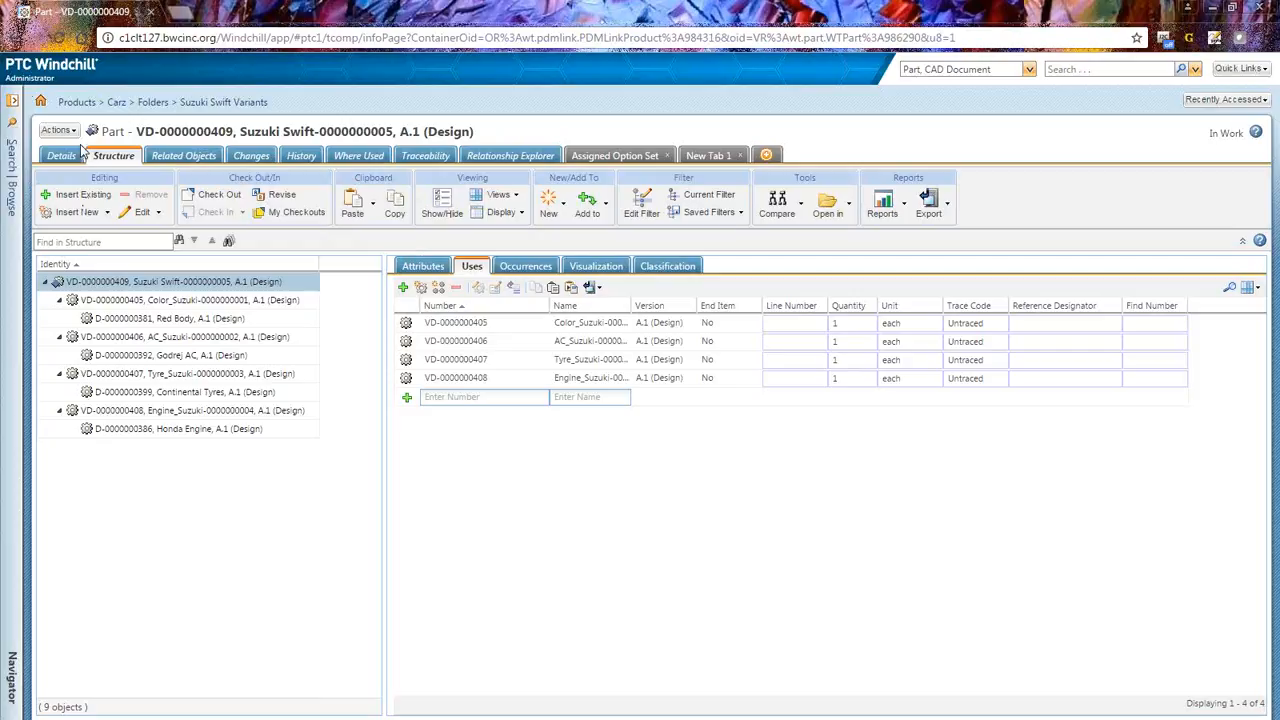
Step: Open the Carz product's details page from the navigator
click(12, 105)
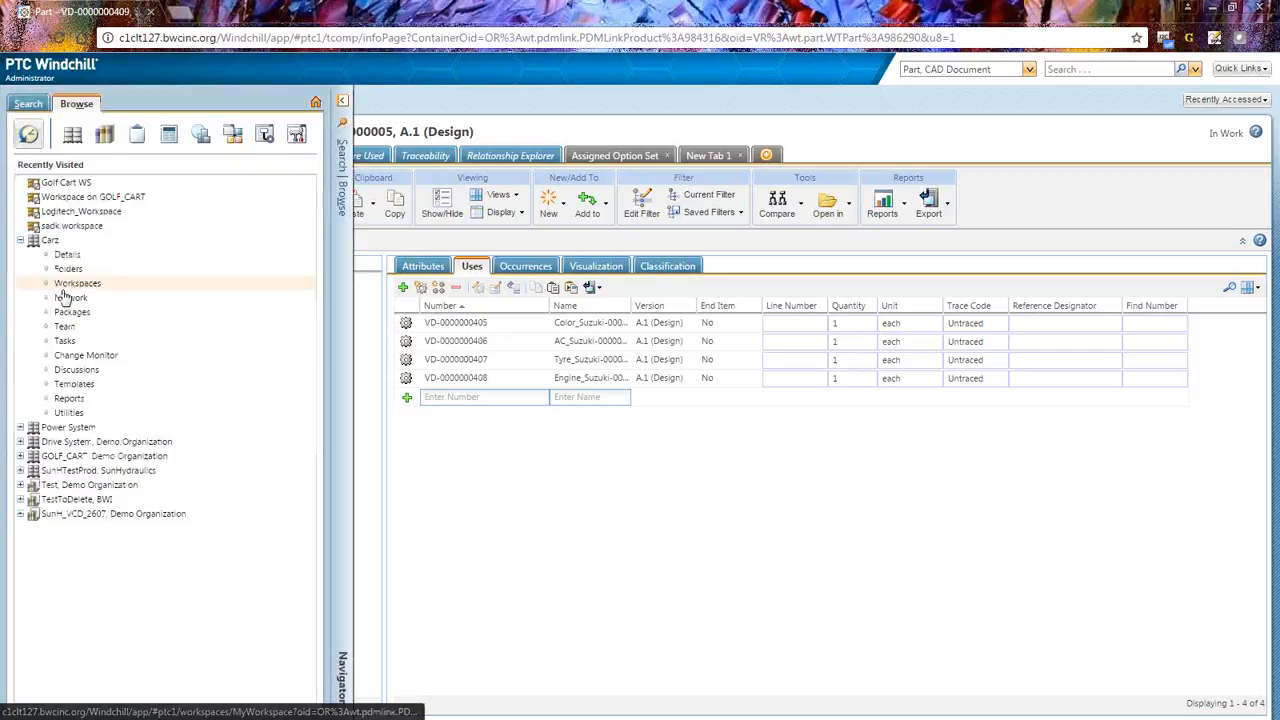
click(69, 256)
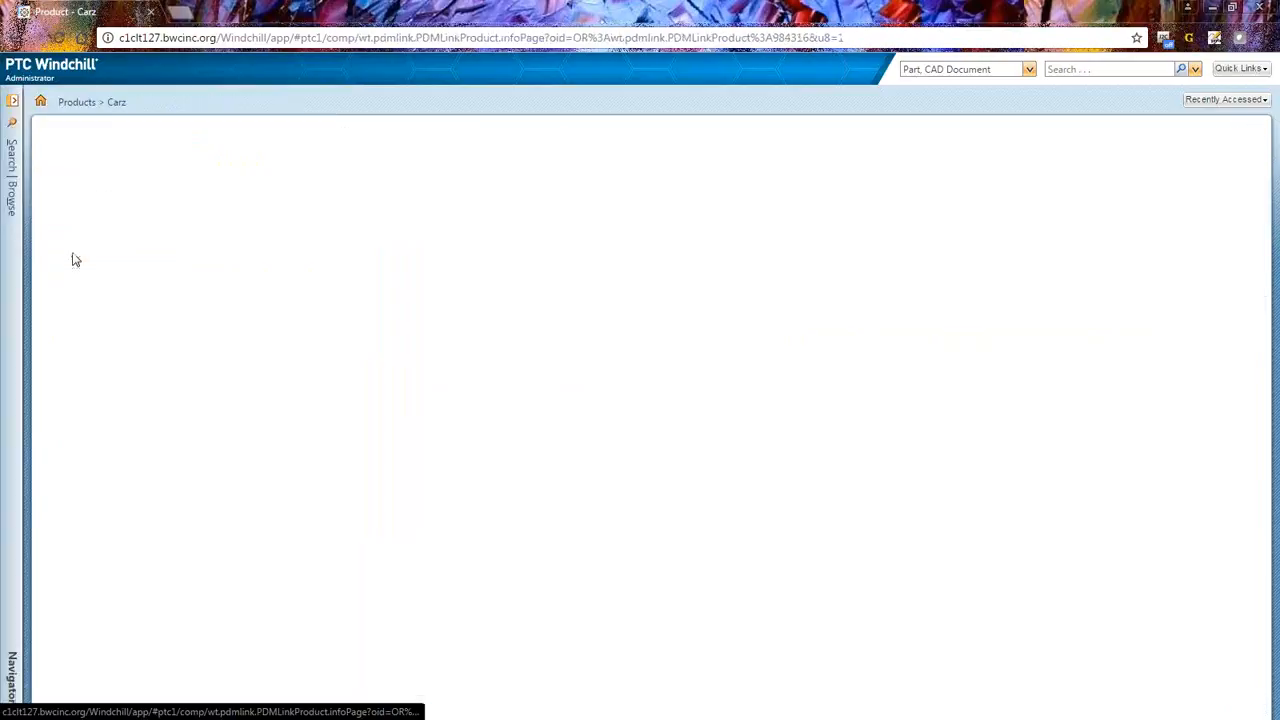
click(60, 156)
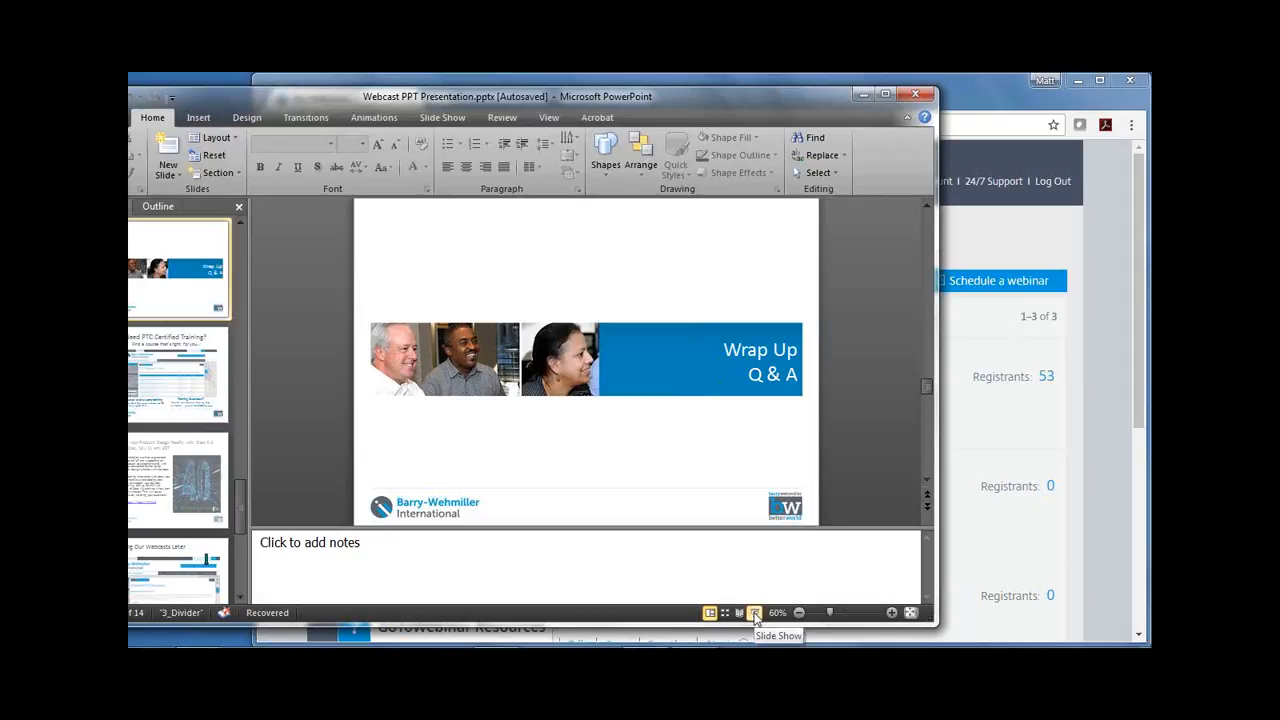
Step: Switch to PowerPoint, start the slide show from the Wrap Up slide and advance to the next slide
click(755, 614)
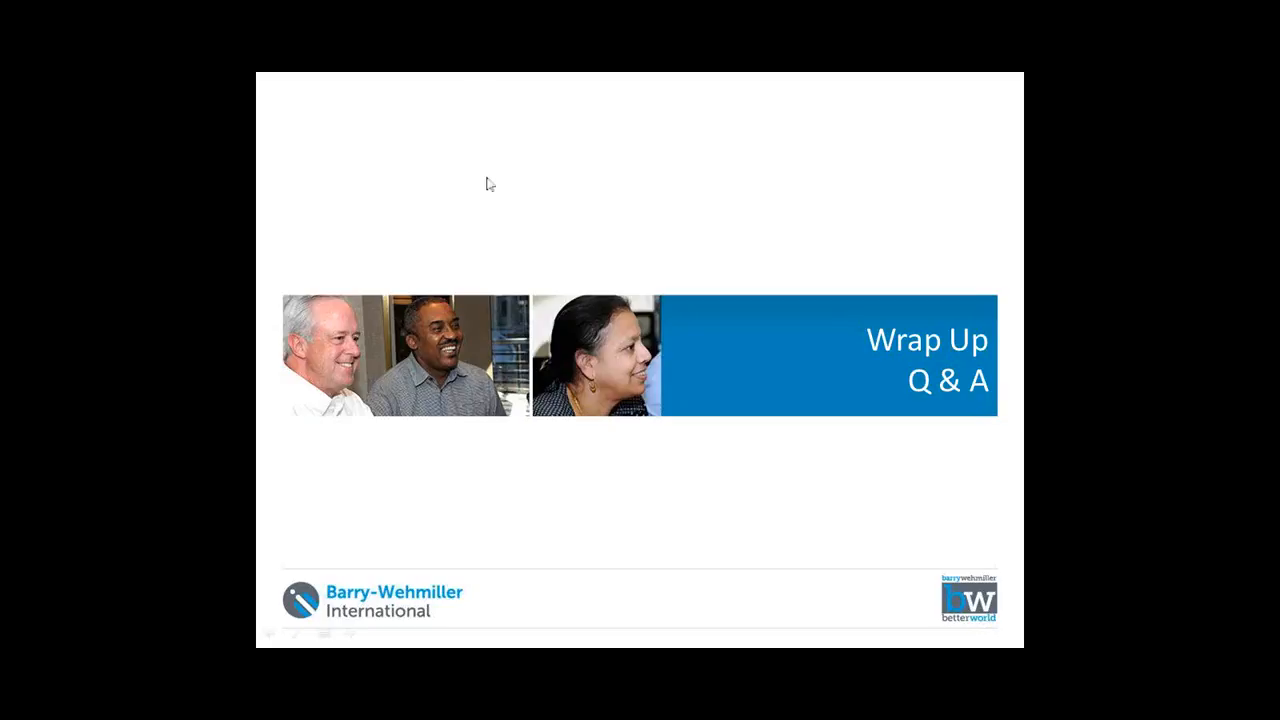
key(Right)
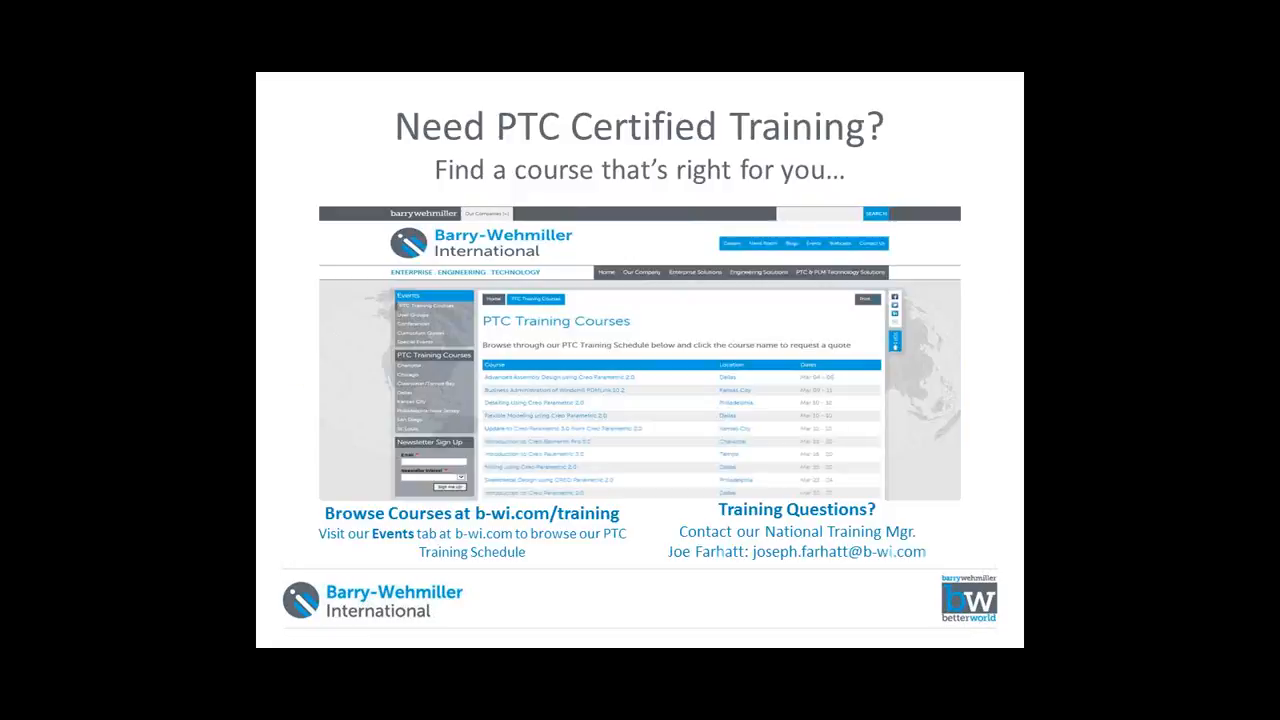